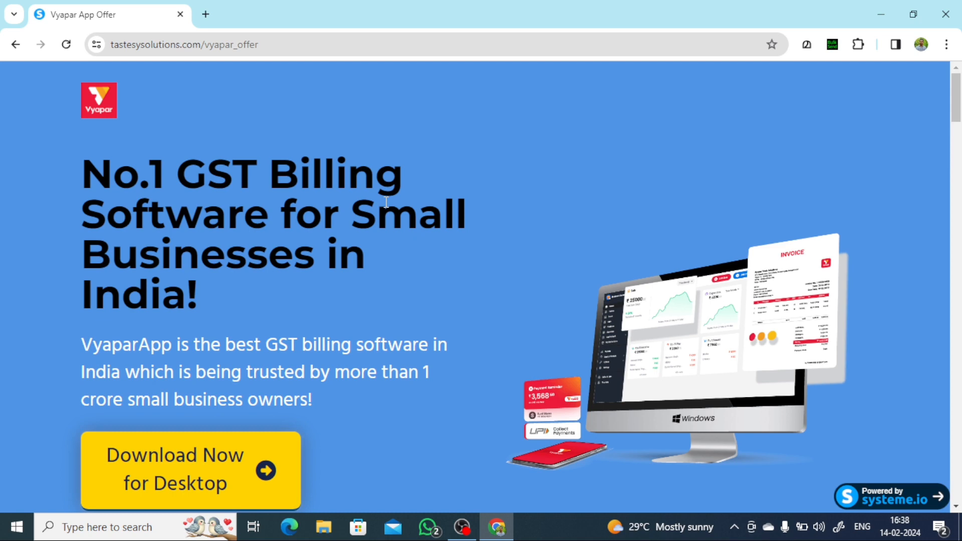
- Download the Vyapar desktop installer from the Vyapar website
scroll(369, 296, "down", 3)
scroll(376, 321, "up", 1)
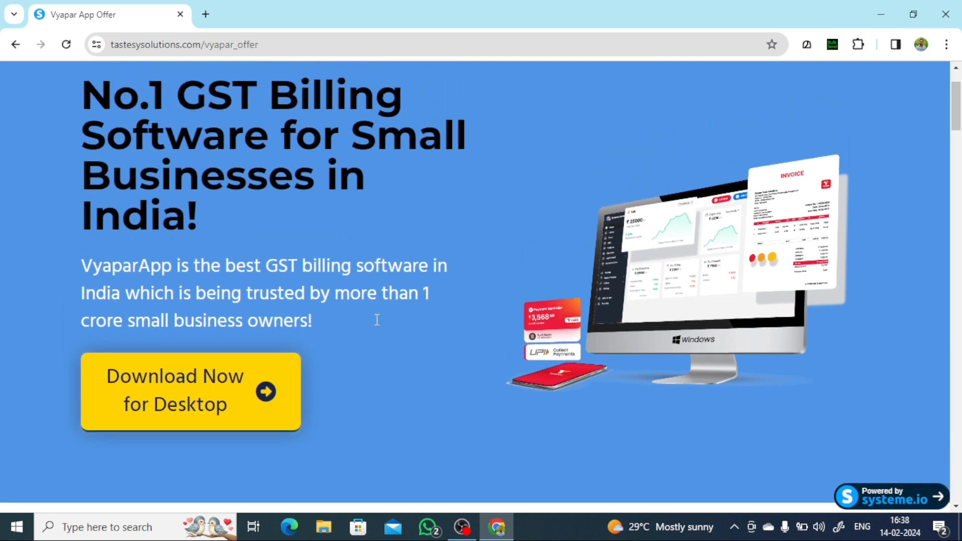
scroll(388, 373, "up", 2)
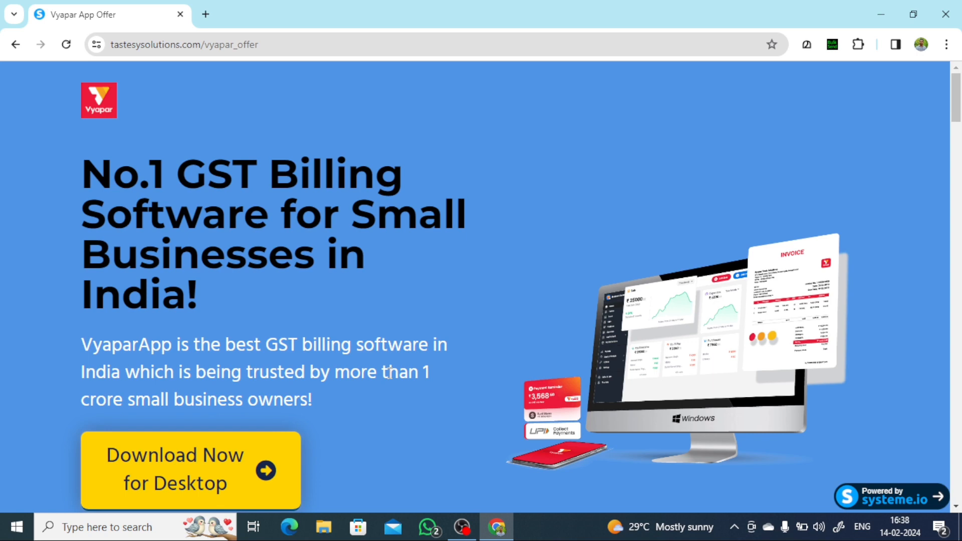
scroll(390, 371, "down", 3)
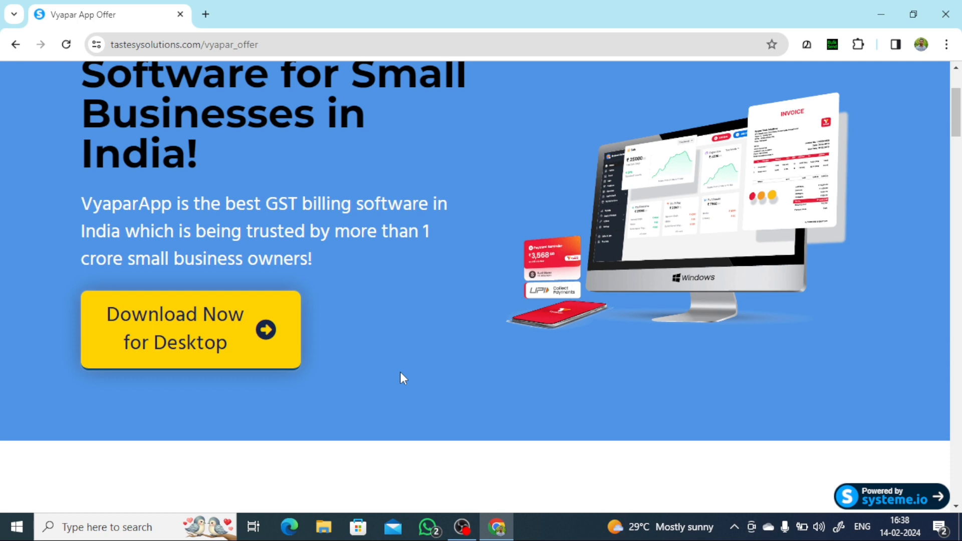
scroll(401, 378, "down", 3)
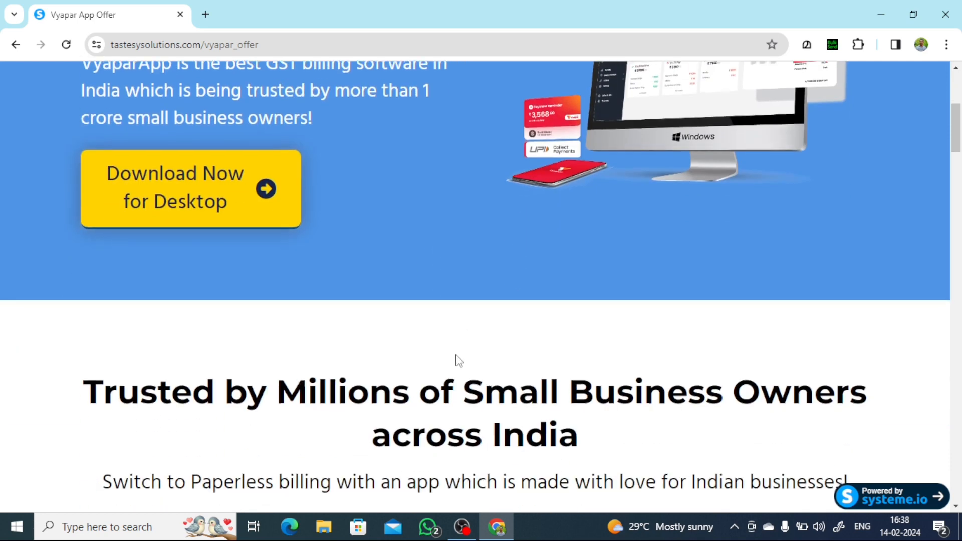
scroll(451, 363, "up", 6)
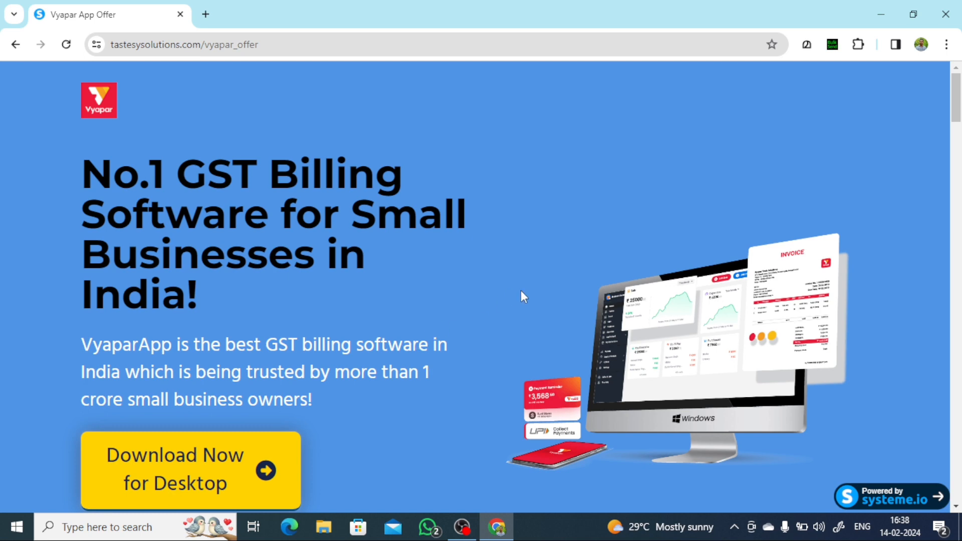
scroll(519, 298, "down", 3)
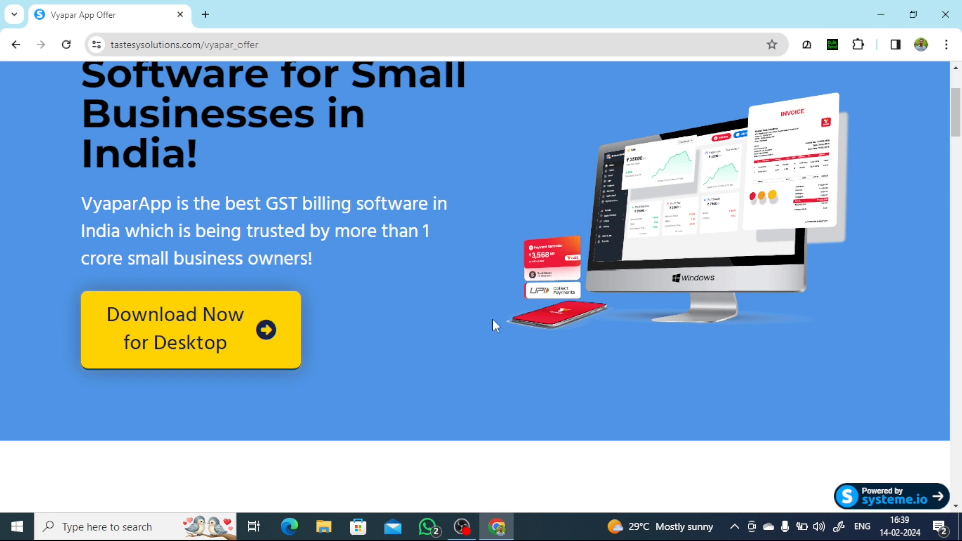
scroll(493, 325, "up", 3)
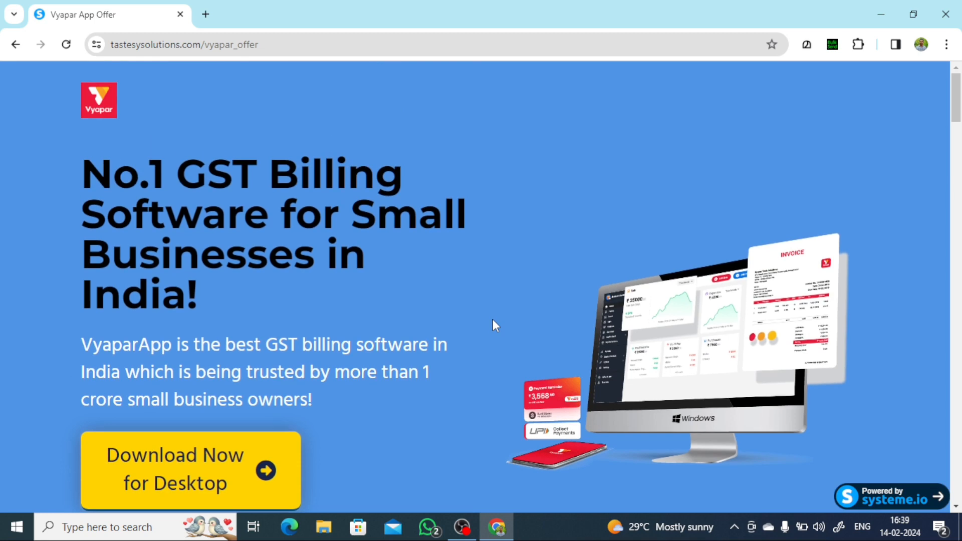
scroll(492, 316, "down", 5)
scroll(369, 356, "up", 5)
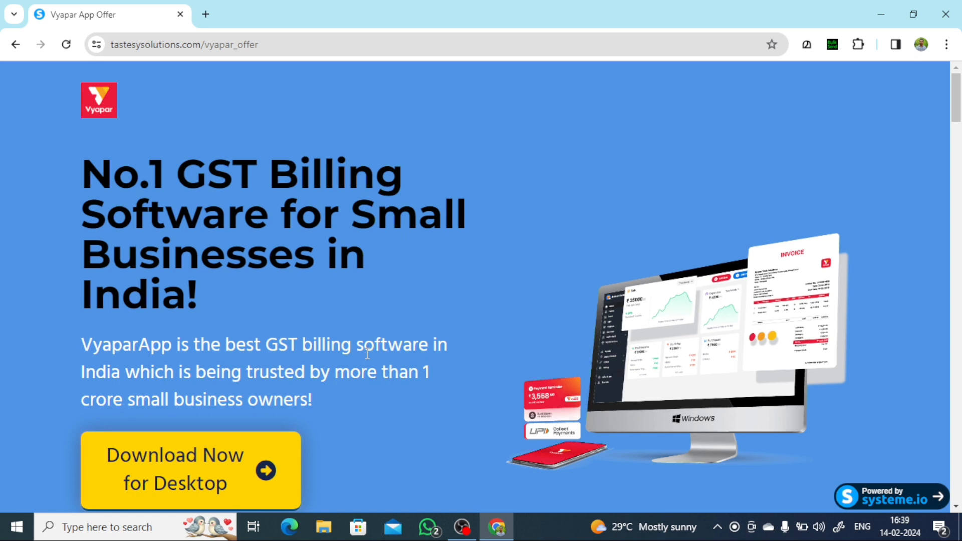
scroll(367, 354, "down", 4)
scroll(318, 473, "up", 4)
scroll(369, 480, "down", 6)
scroll(423, 385, "up", 6)
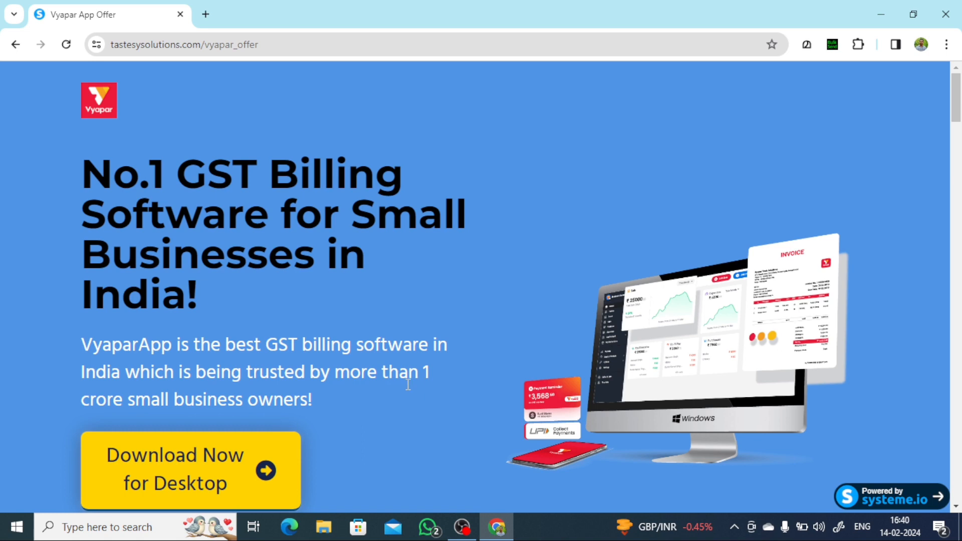
scroll(408, 383, "down", 5)
scroll(312, 326, "up", 5)
scroll(434, 277, "down", 4)
scroll(428, 281, "up", 4)
scroll(455, 268, "down", 1)
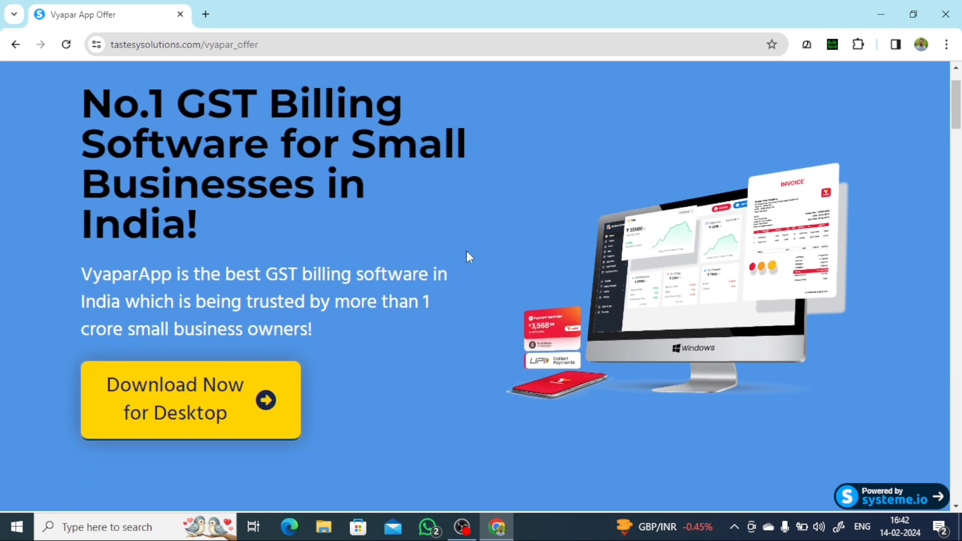
scroll(467, 251, "up", 1)
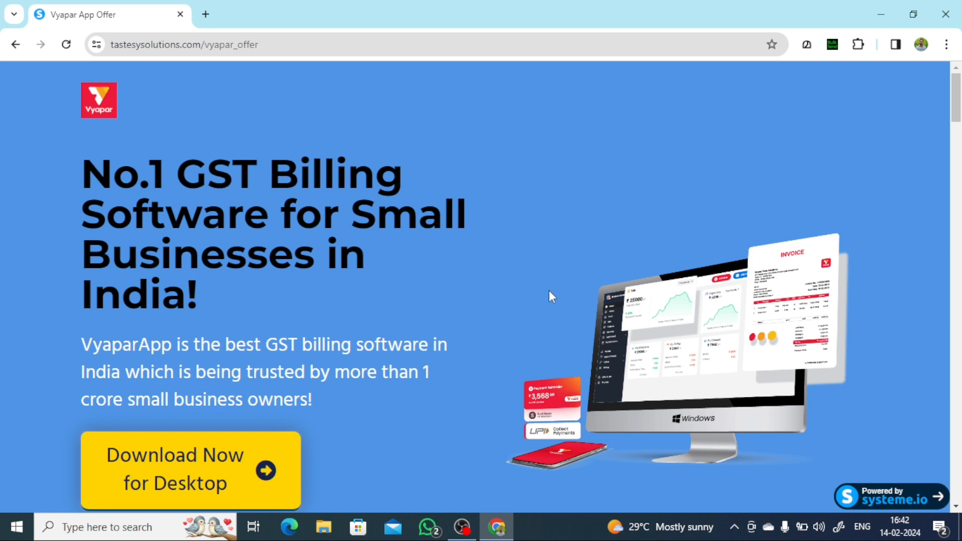
scroll(752, 271, "down", 1)
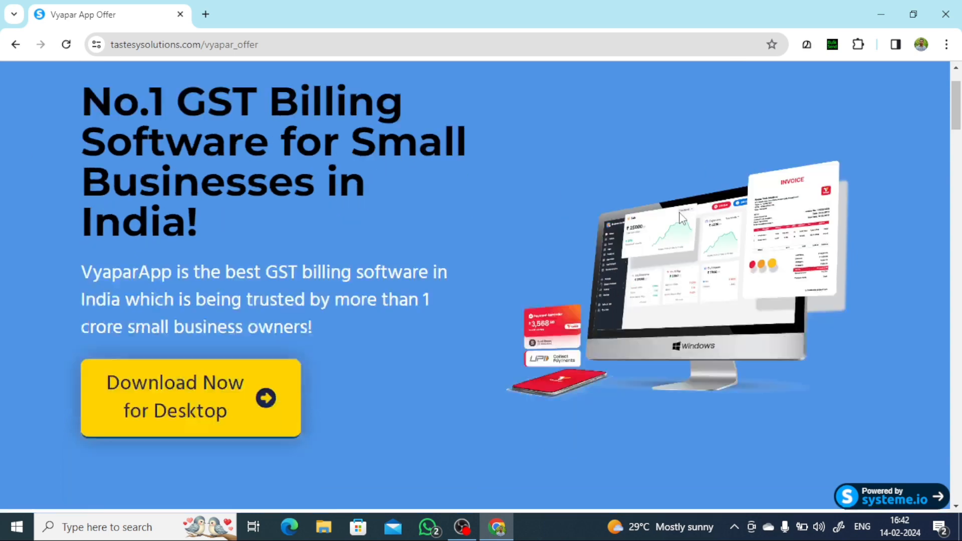
scroll(445, 221, "up", 1)
scroll(523, 243, "down", 1)
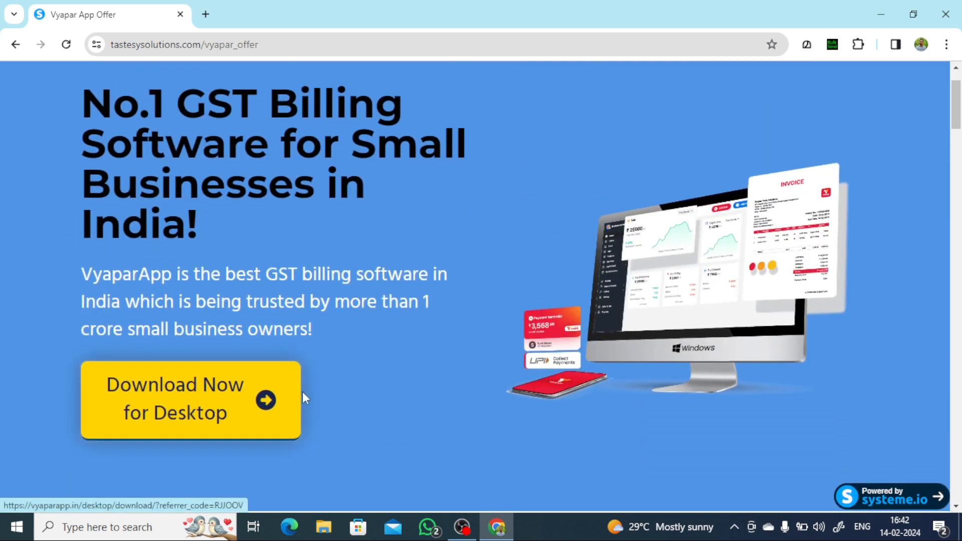
scroll(305, 394, "up", 1)
scroll(436, 339, "down", 3)
scroll(436, 351, "up", 1)
scroll(435, 351, "up", 2)
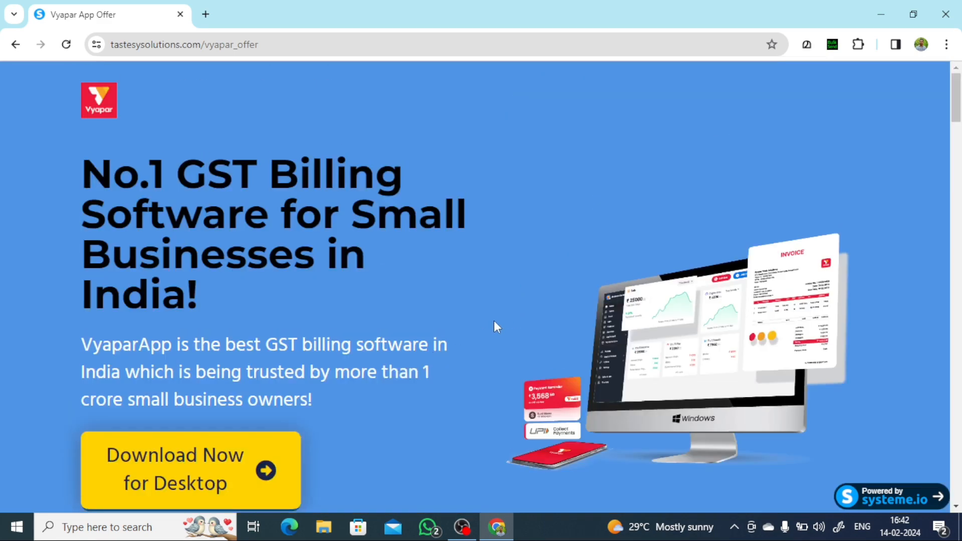
scroll(496, 300, "down", 3)
scroll(494, 301, "up", 3)
scroll(506, 326, "down", 4)
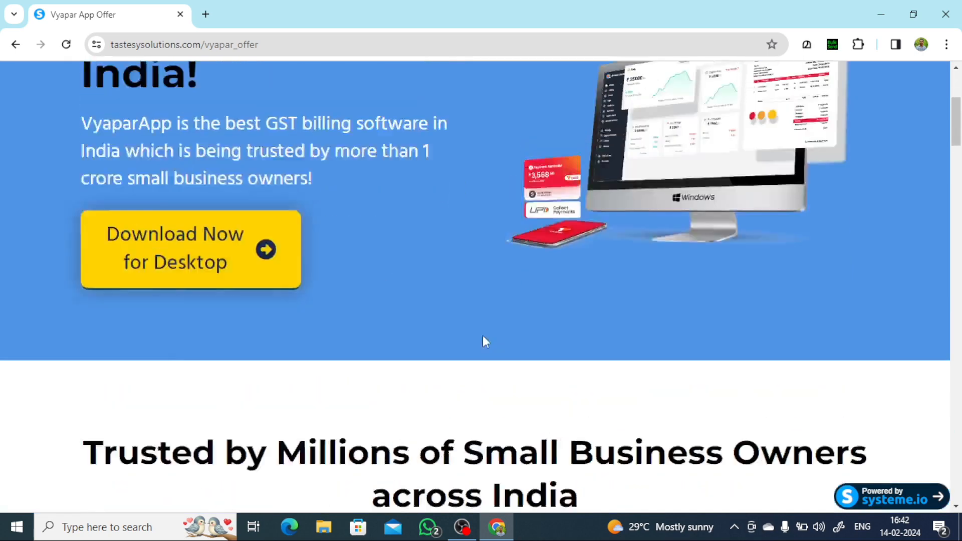
scroll(483, 339, "up", 4)
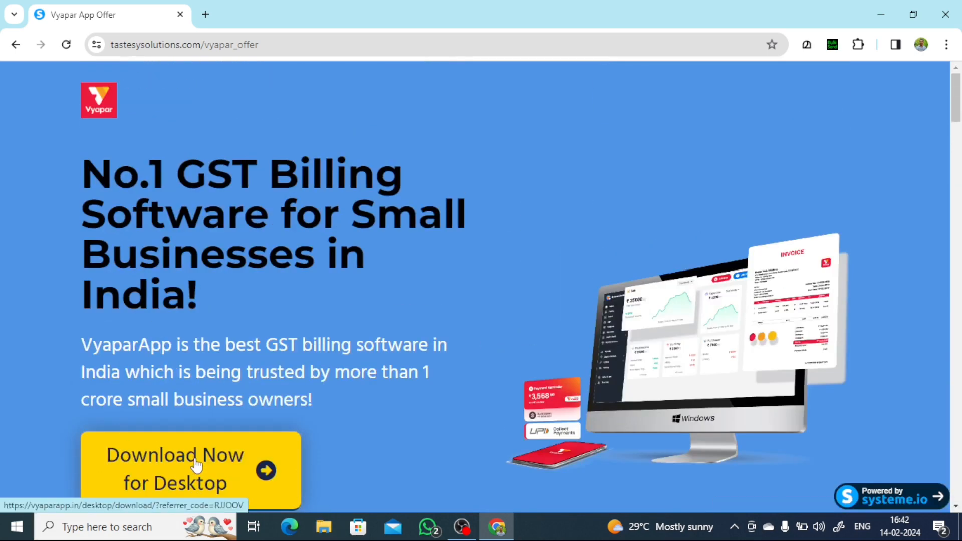
scroll(391, 376, "down", 10)
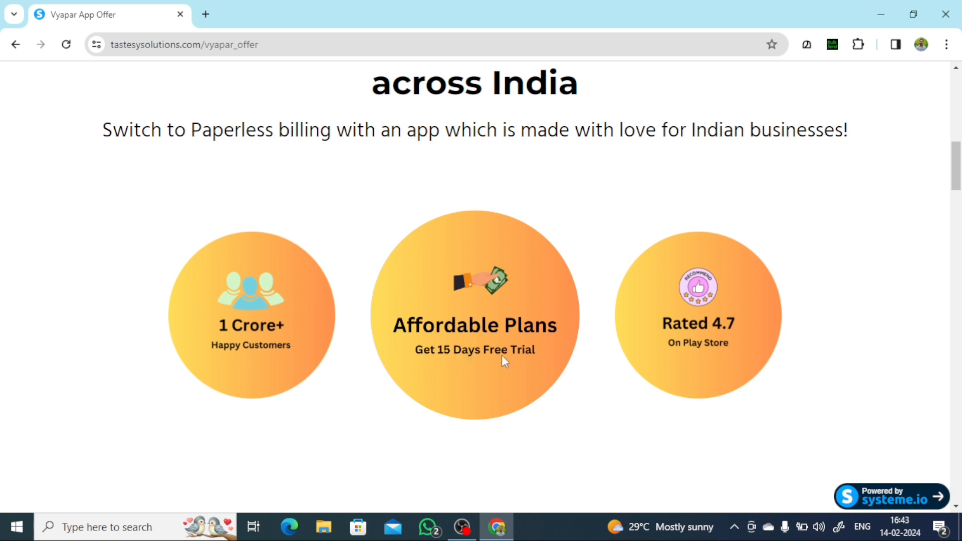
scroll(530, 357, "down", 3)
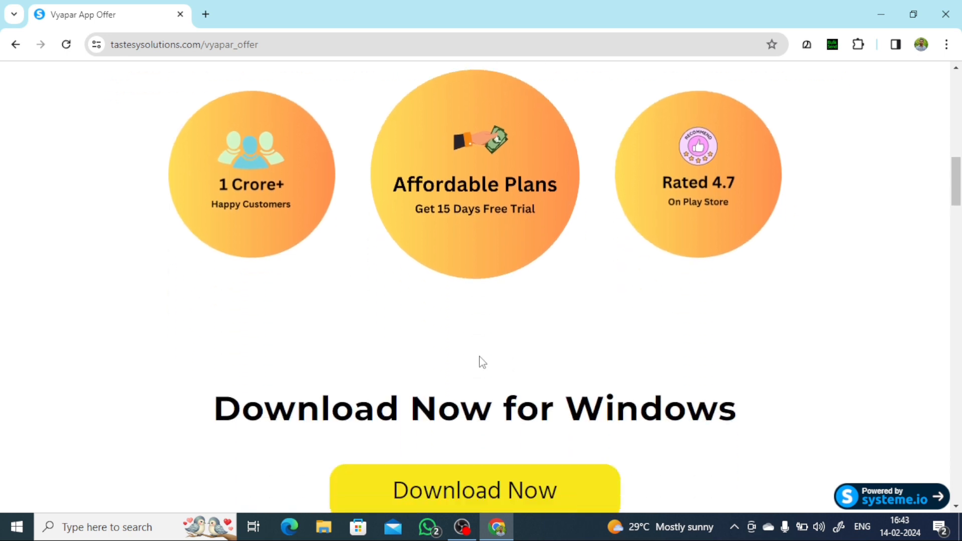
scroll(482, 362, "up", 3)
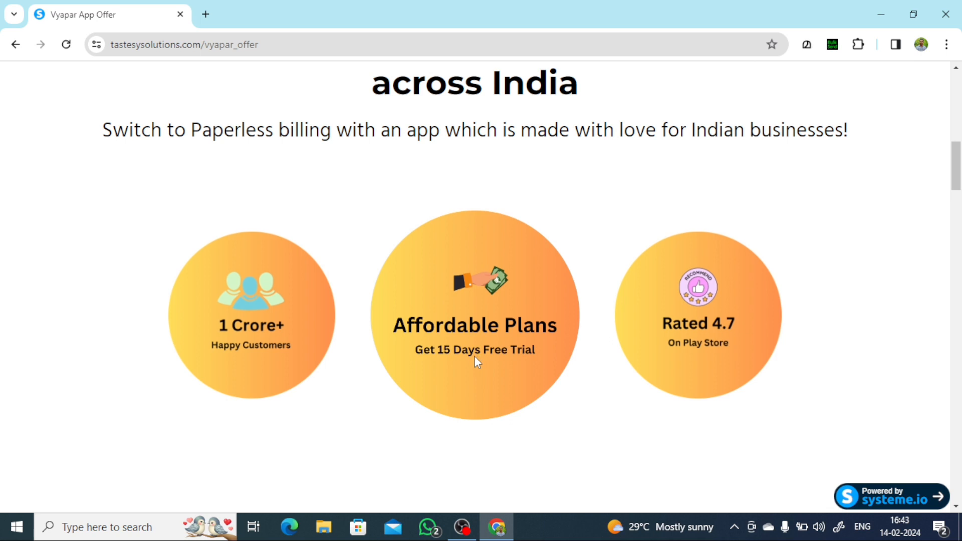
scroll(750, 262, "down", 3)
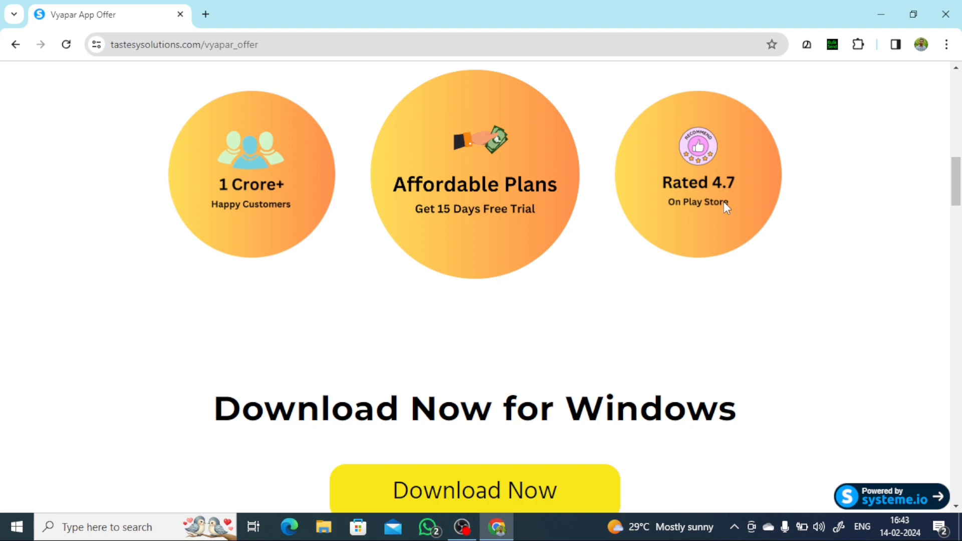
scroll(726, 205, "down", 9)
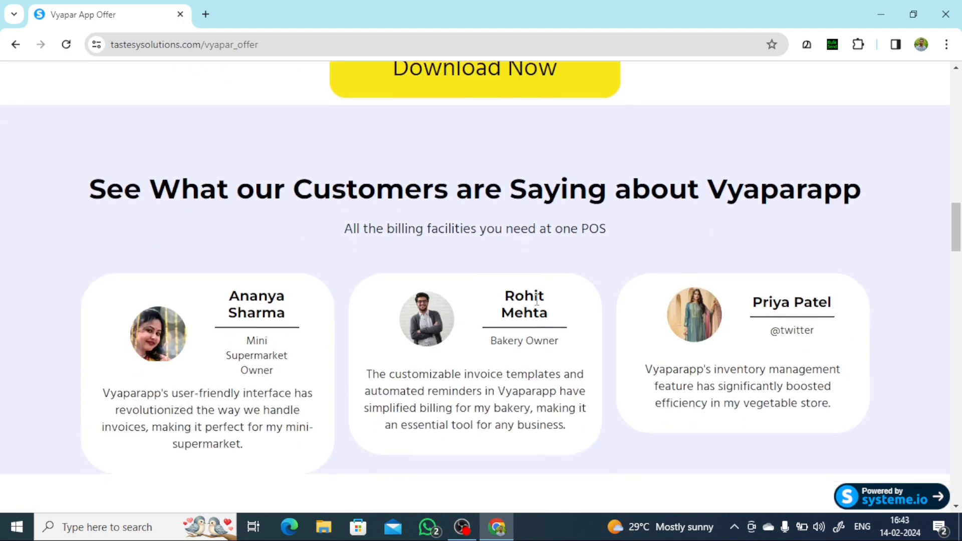
scroll(537, 300, "down", 15)
scroll(750, 305, "up", 7)
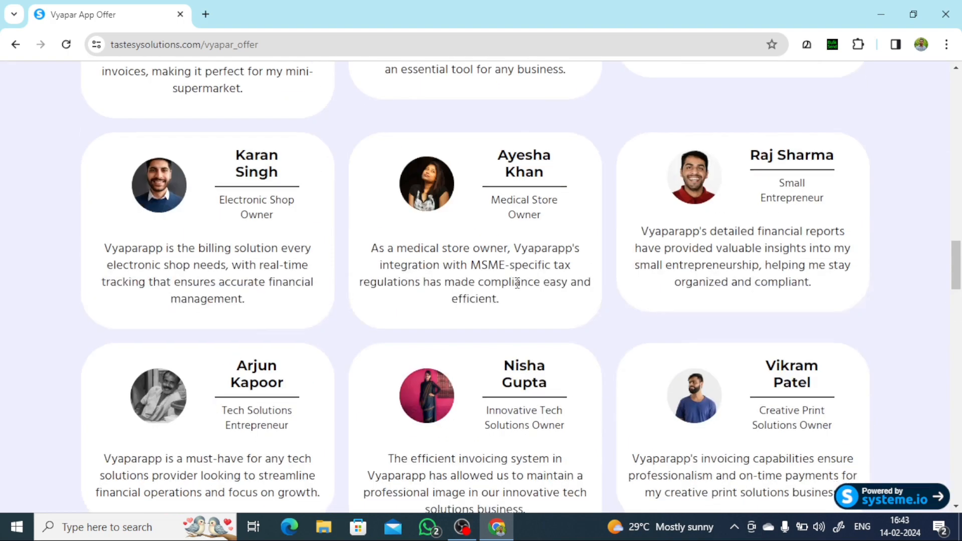
scroll(517, 283, "down", 20)
scroll(638, 344, "up", 11)
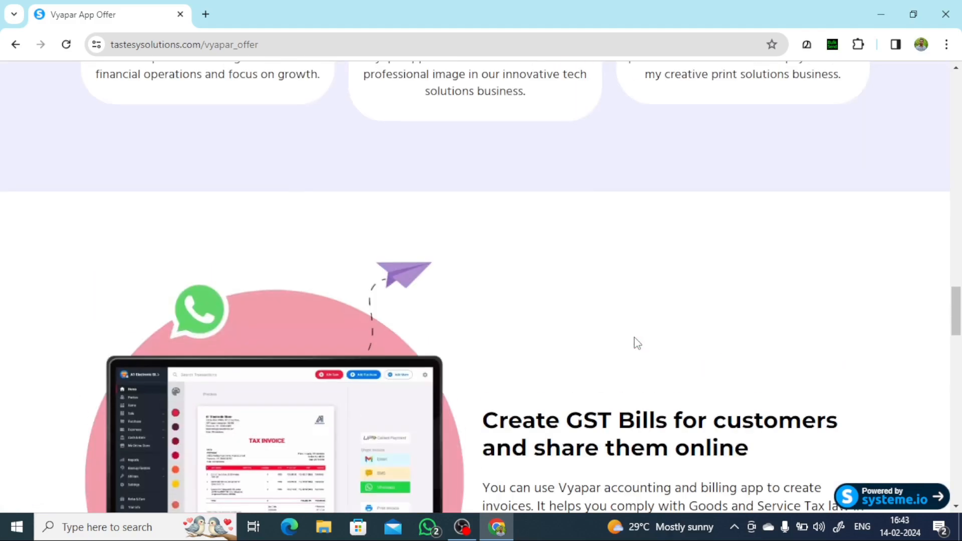
scroll(632, 341, "down", 20)
scroll(627, 343, "up", 17)
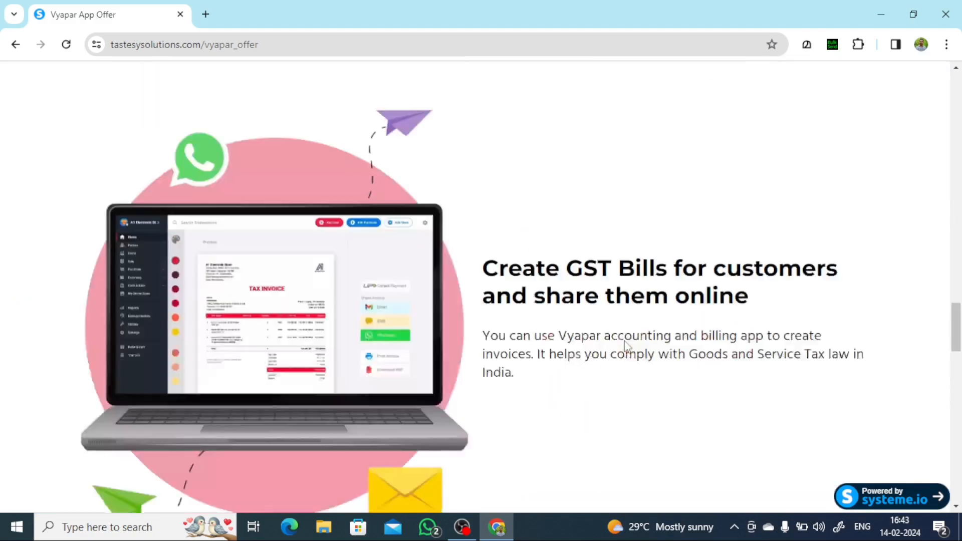
scroll(625, 345, "up", 20)
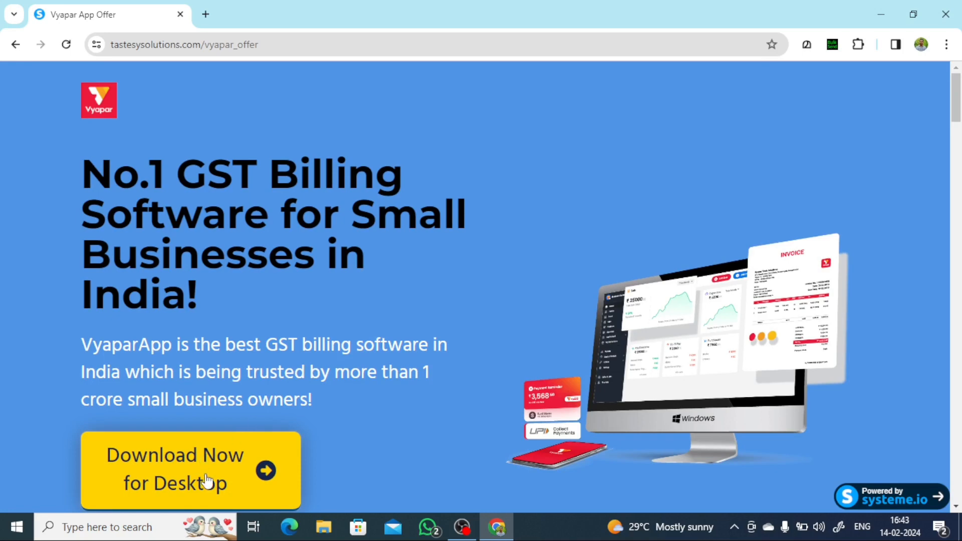
left_click(198, 467)
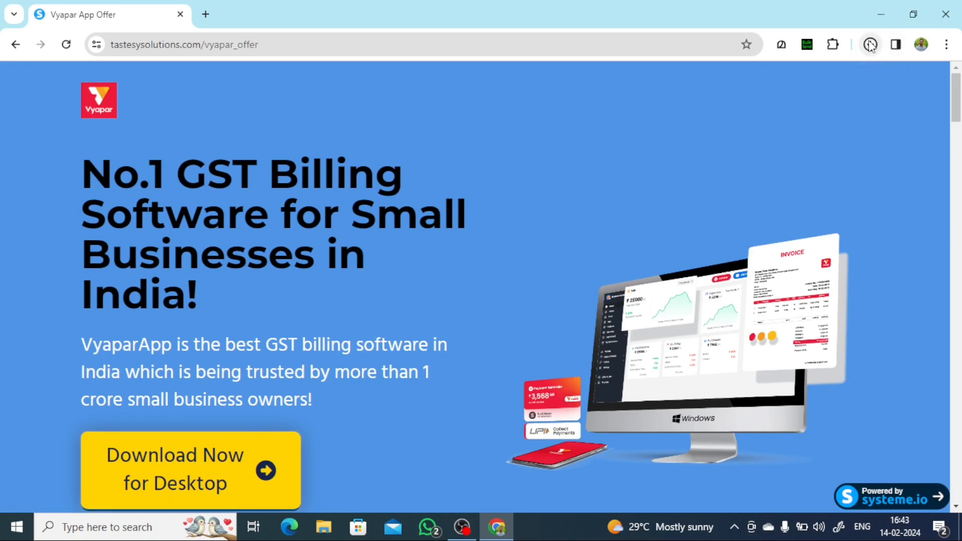
- Run the downloaded VyaparApp installer and minimize Chrome while it installs
left_click(871, 45)
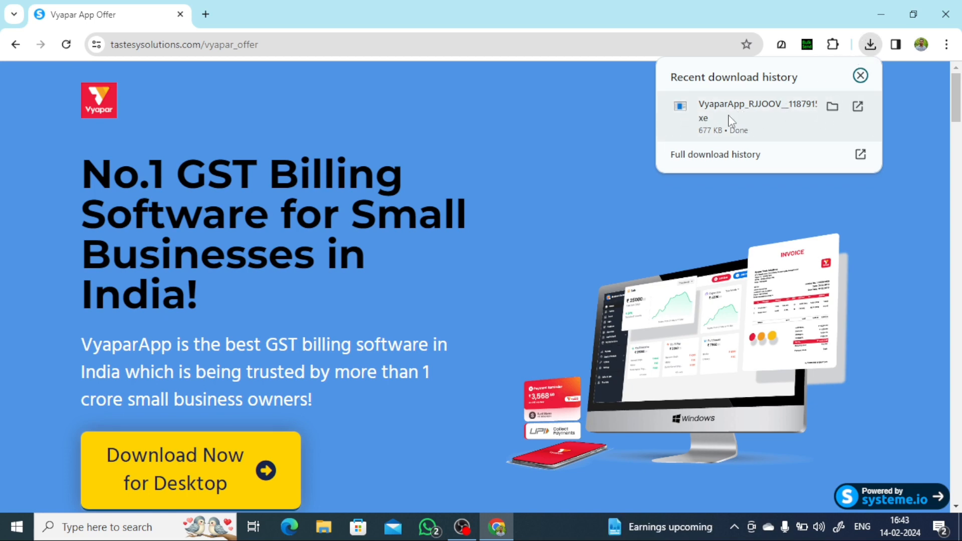
left_click(751, 124)
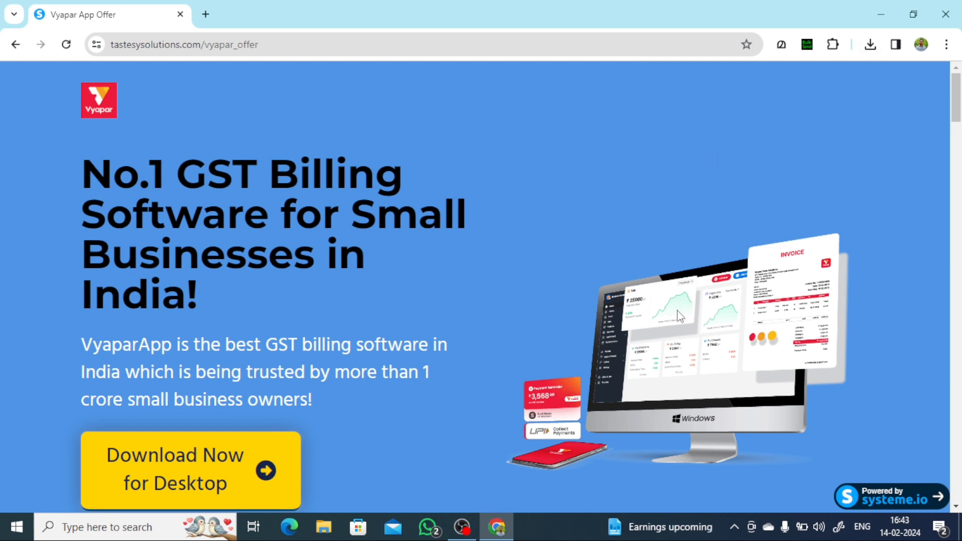
left_click(885, 25)
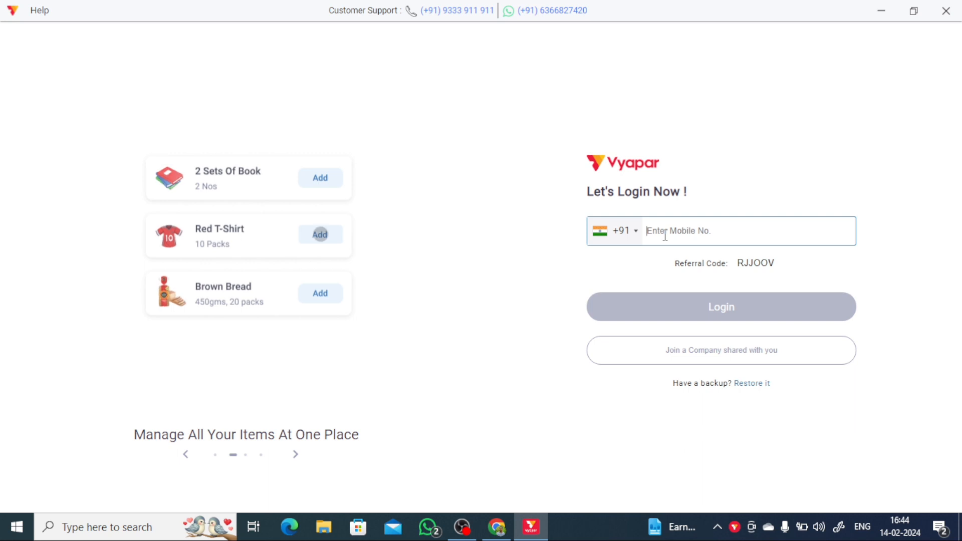
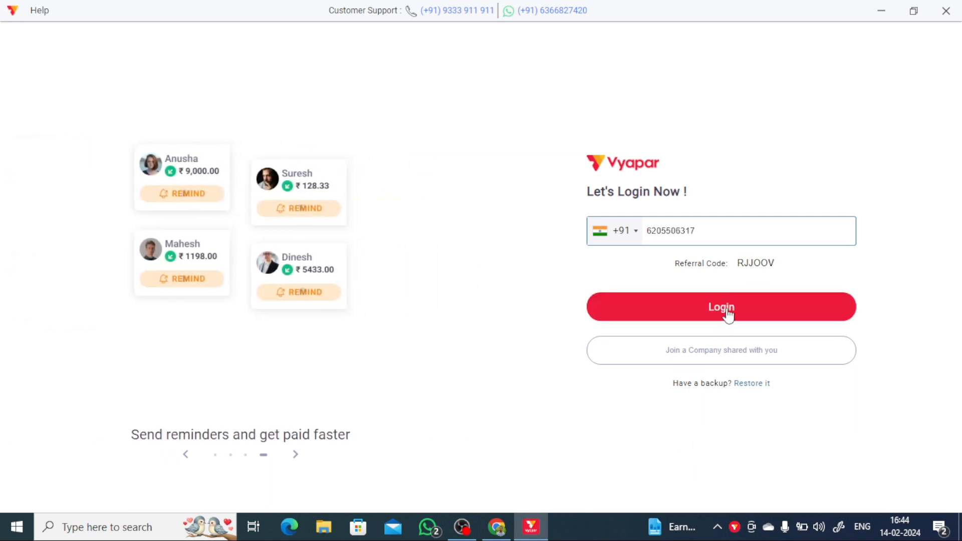
- Log in with the mobile number so Vyapar sends an OTP
left_click(730, 315)
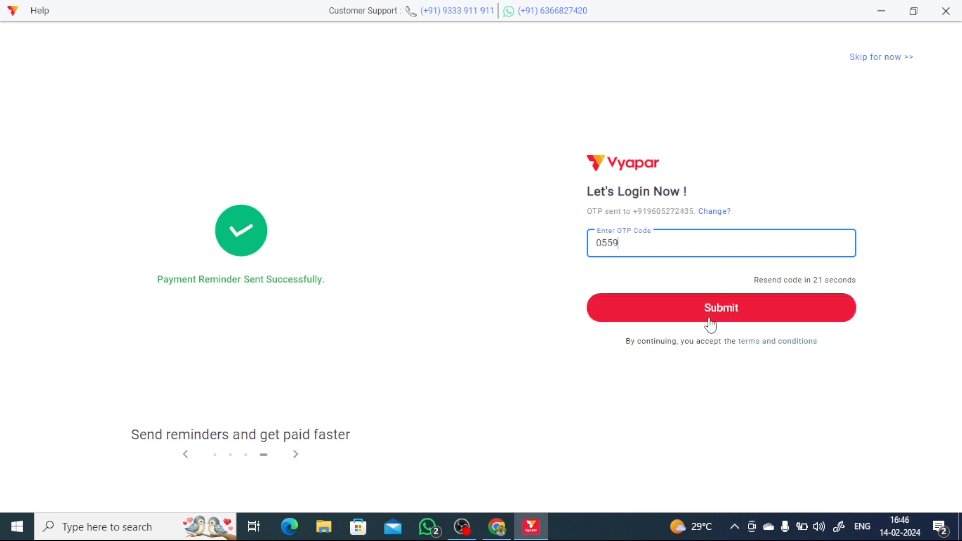
- Verify the OTP and skip the free demo with 'I'll Explore Myself'
left_click(711, 324)
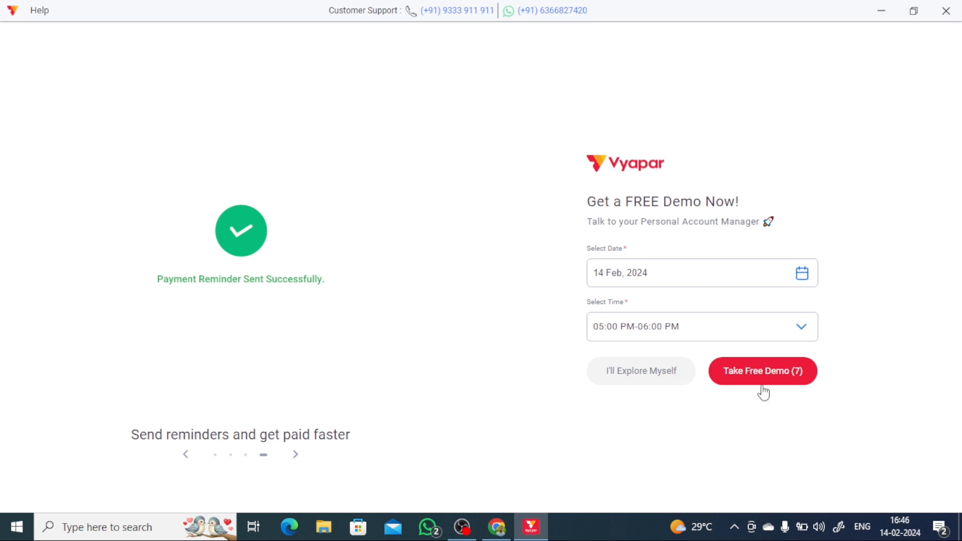
left_click(662, 375)
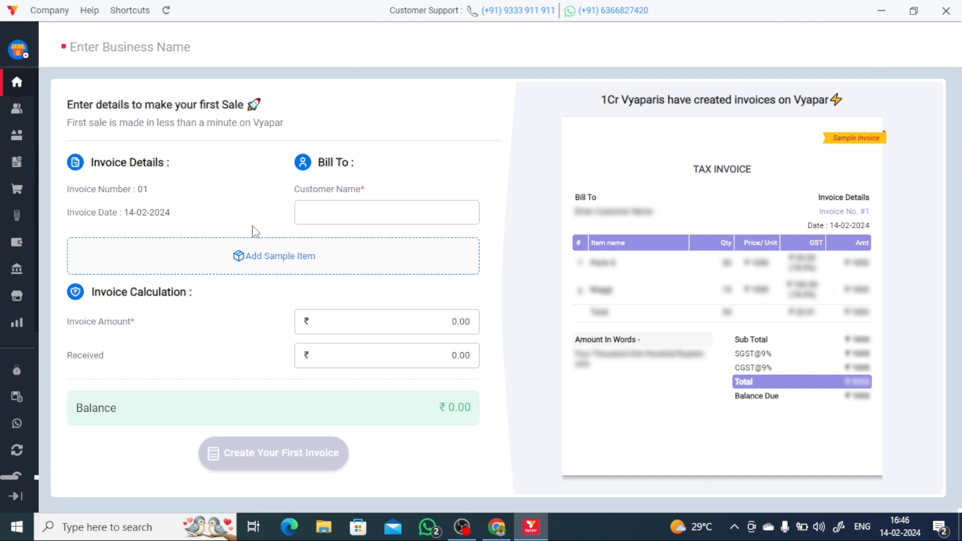
- Enter 'Misterblizz Store' as the business name, correcting a mistyped start, and save
left_click(105, 53)
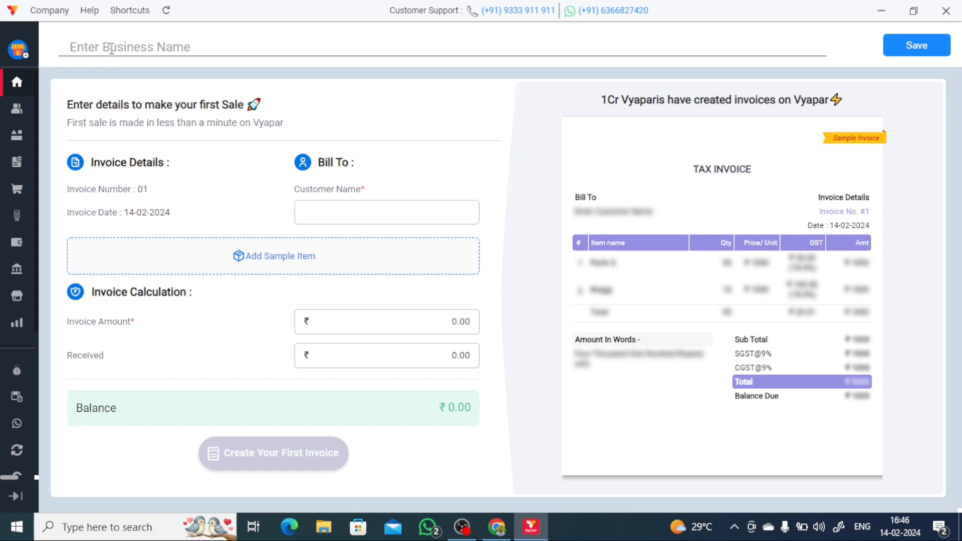
type("Sa")
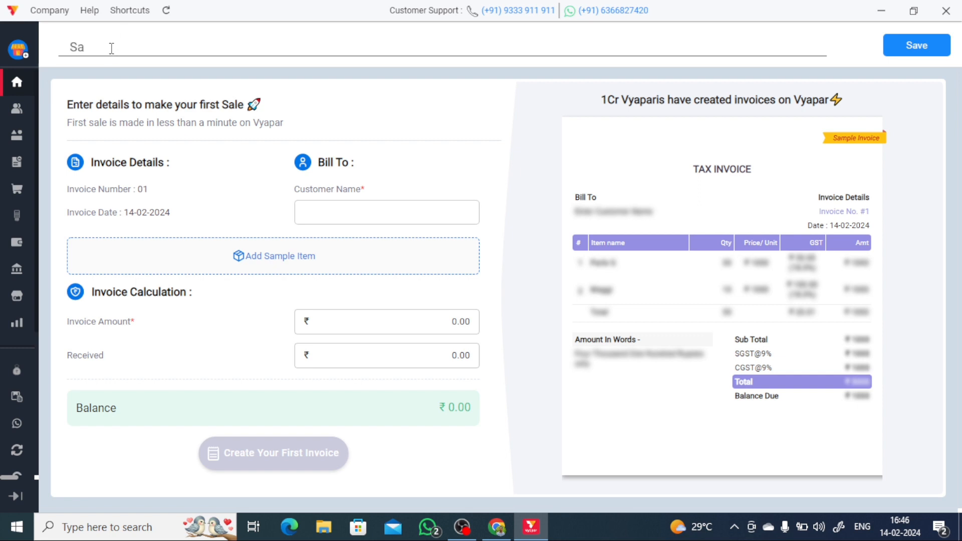
key("BackSpace")
key("BackSpace")
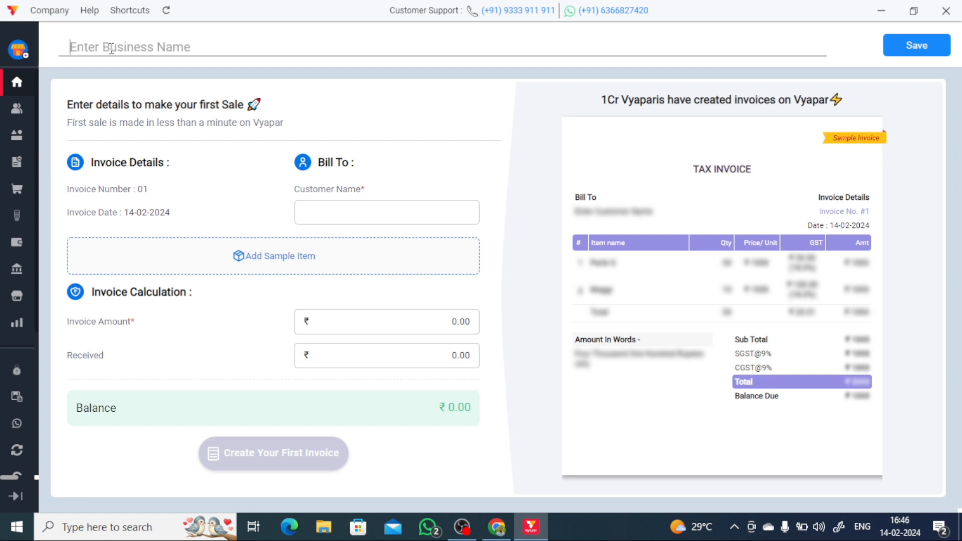
type("Misterbli")
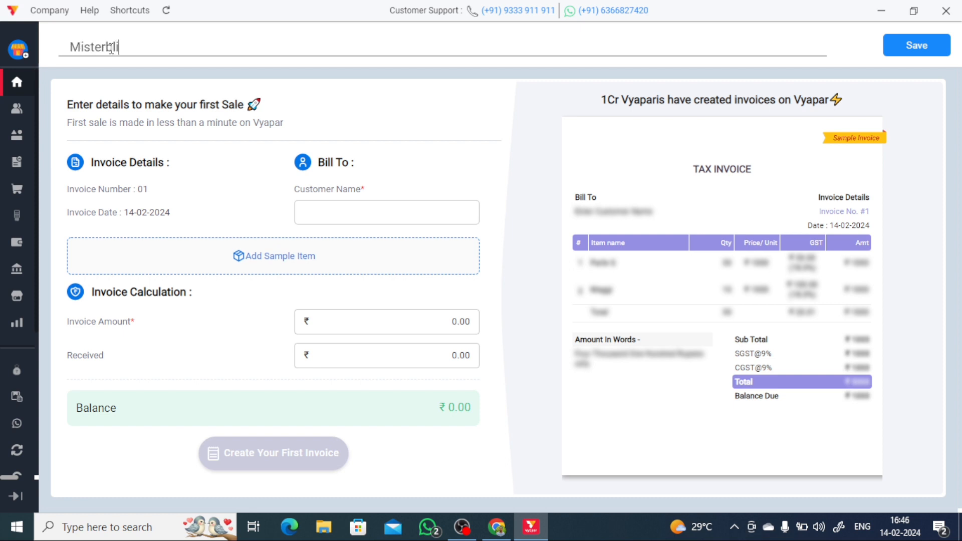
type("zz Store")
left_click(913, 49)
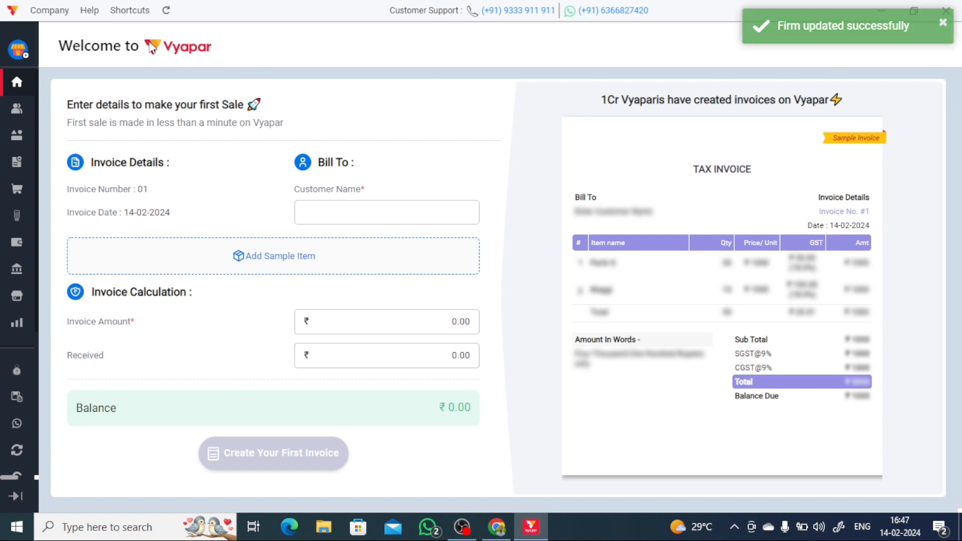
- Expand the sidebar into its labelled menu and scroll through the listed sections
left_click(17, 89)
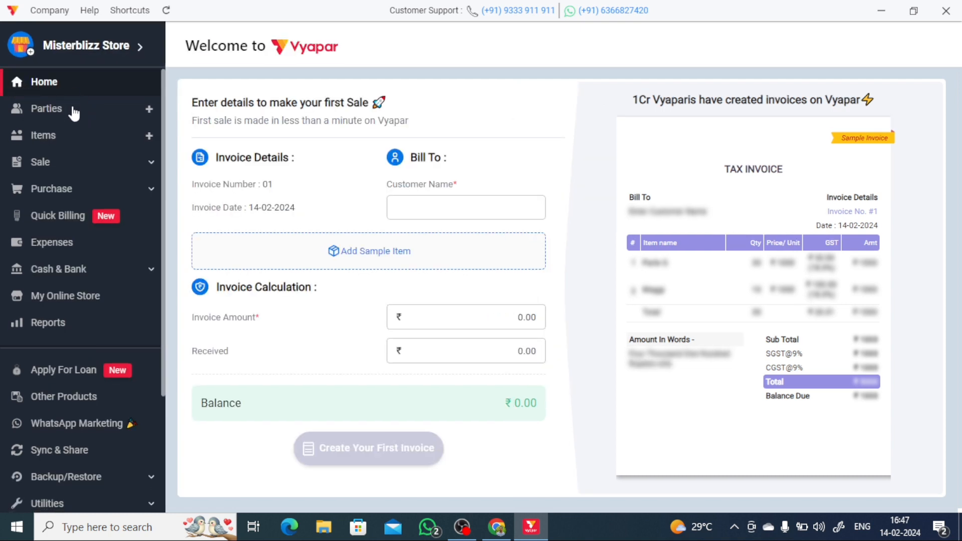
scroll(75, 165, "down", 3)
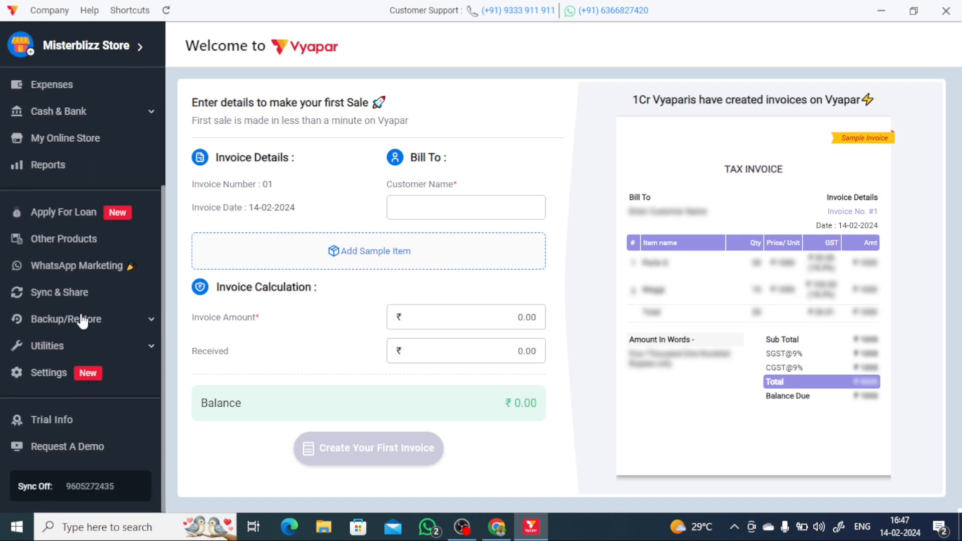
scroll(80, 318, "up", 3)
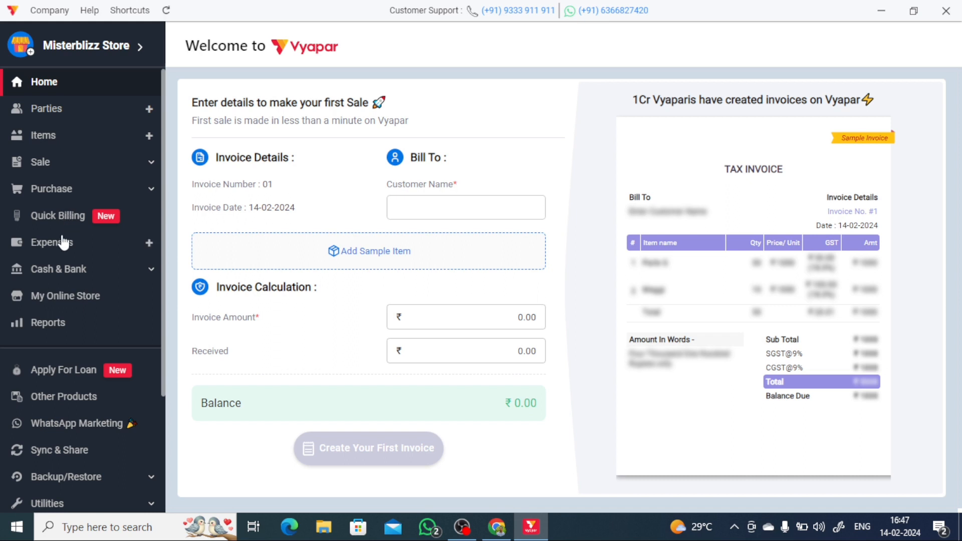
scroll(70, 251, "down", 5)
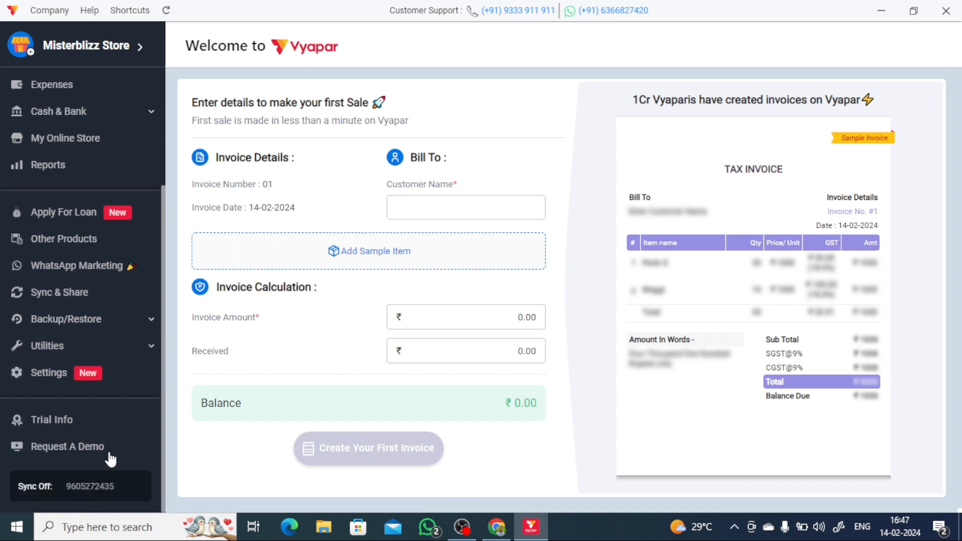
scroll(104, 303, "up", 5)
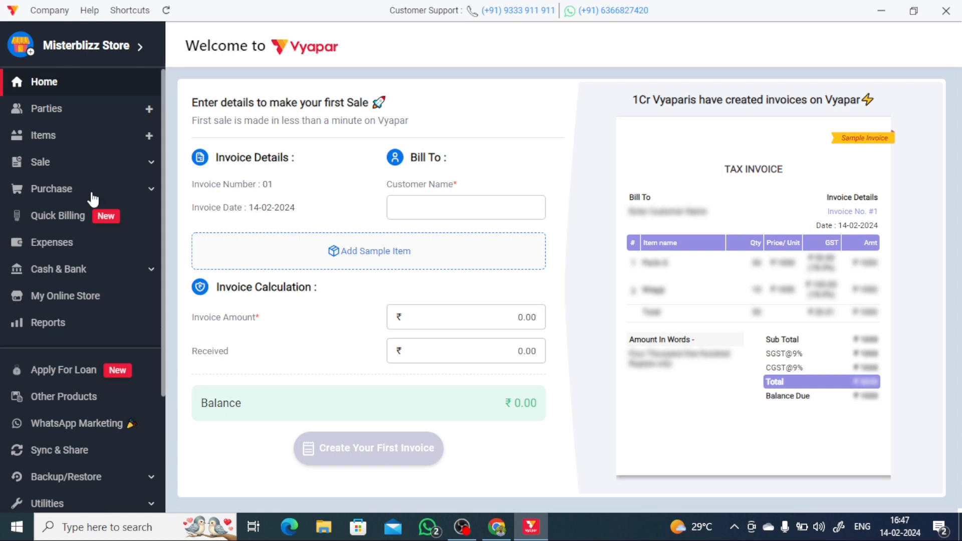
scroll(92, 199, "down", 5)
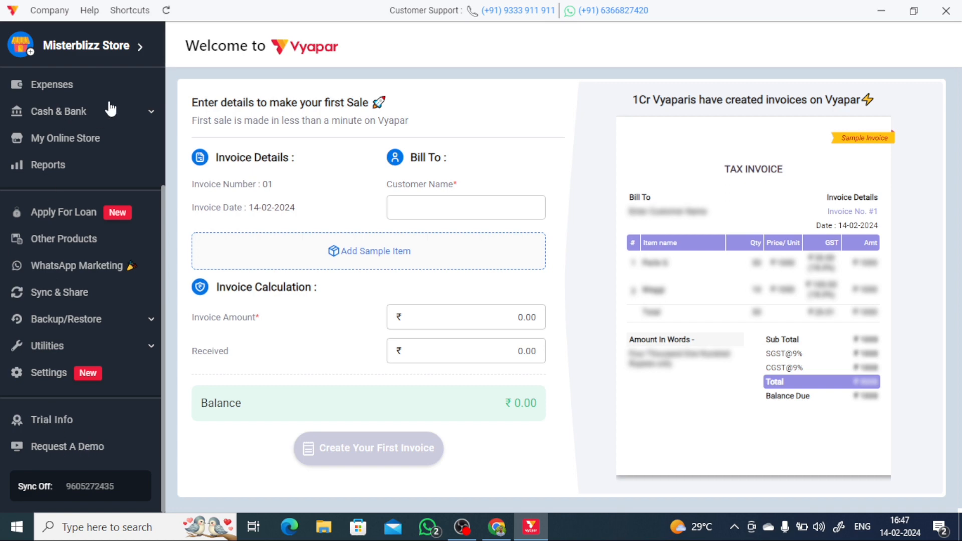
scroll(108, 108, "up", 3)
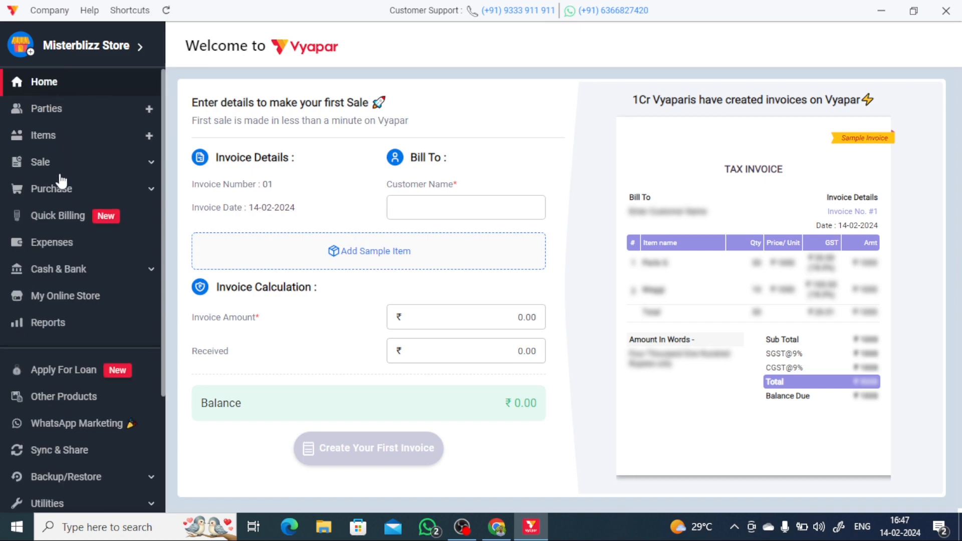
scroll(22, 308, "down", 3)
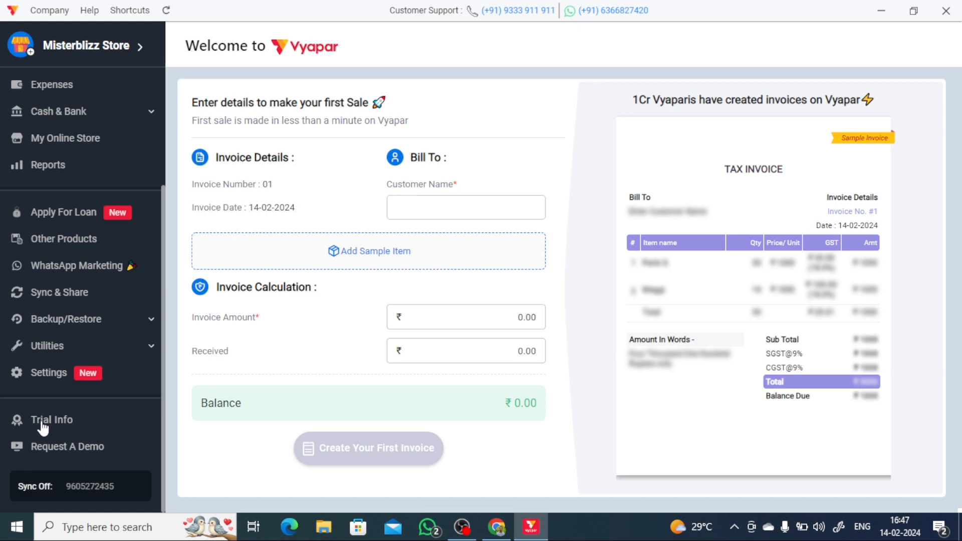
- Open Trial Info, confirming you want to leave the unfinished first invoice
left_click(42, 424)
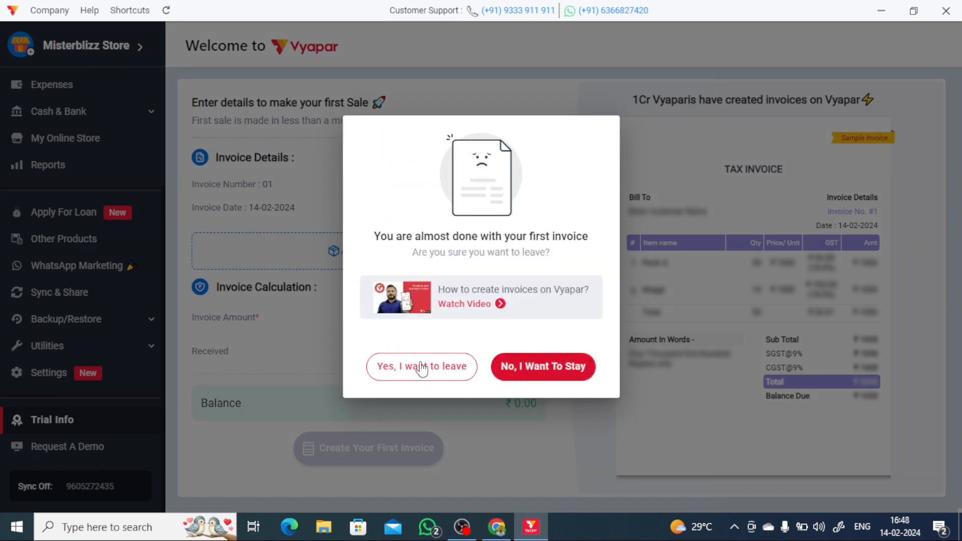
left_click(474, 368)
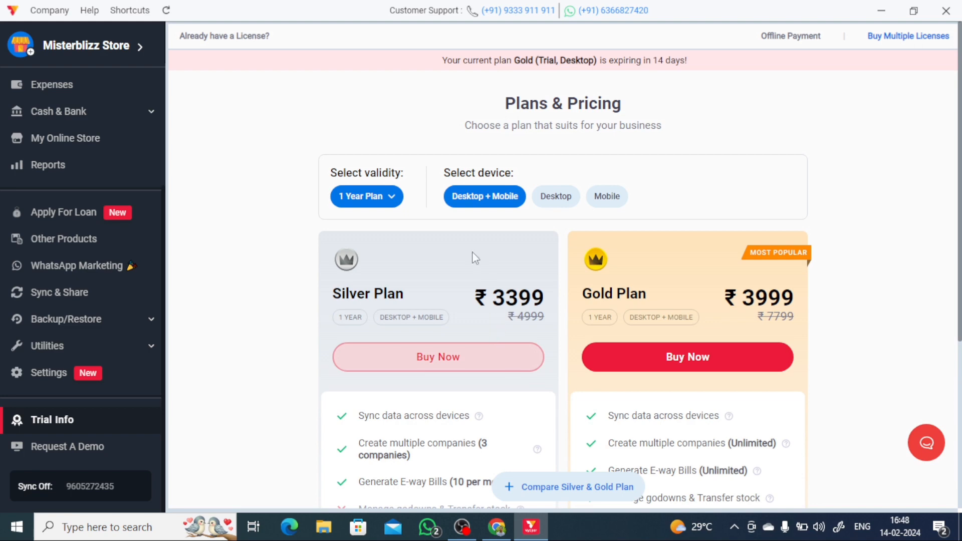
scroll(410, 206, "down", 3)
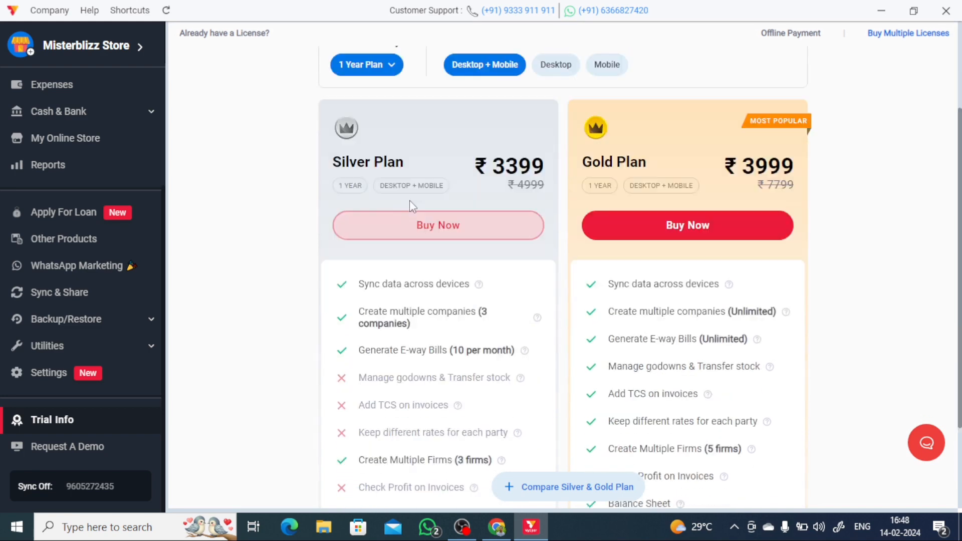
scroll(429, 161, "down", 2)
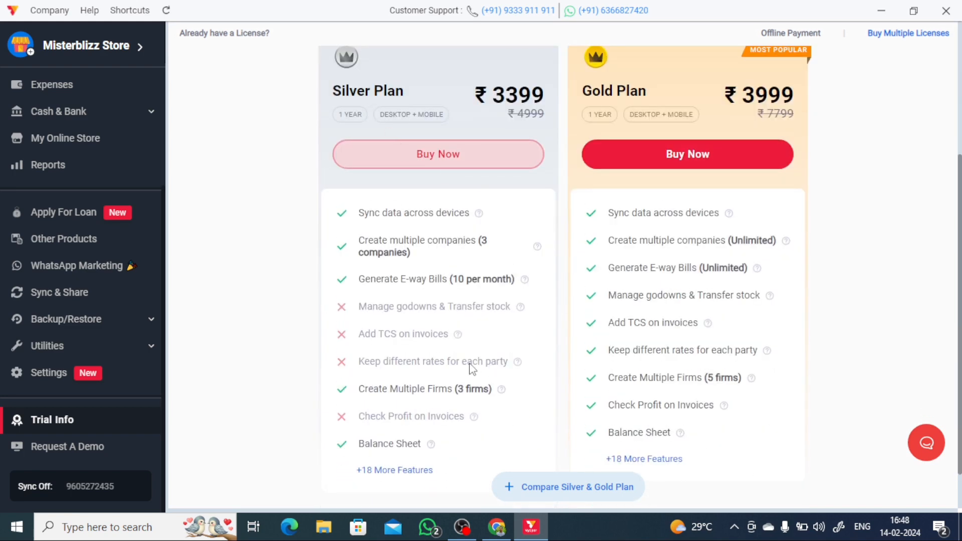
scroll(499, 390, "up", 5)
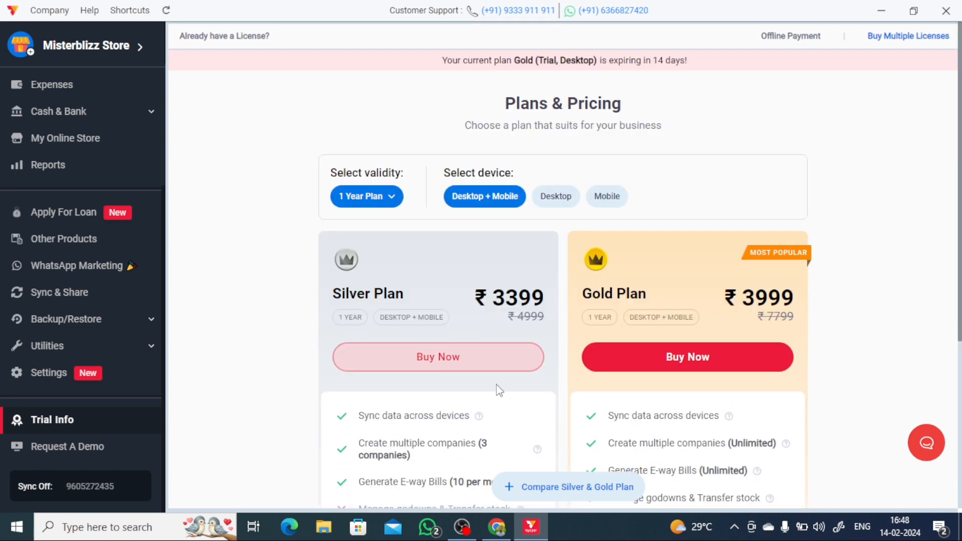
- Keep the 1 Year Plan validity, showing Silver at ₹3399 and Gold at ₹3999
left_click(394, 203)
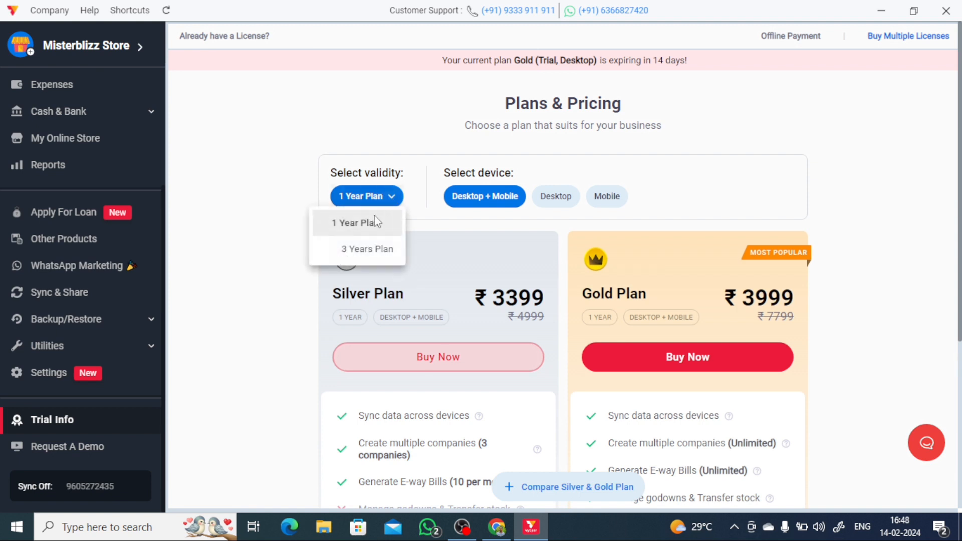
left_click(392, 200)
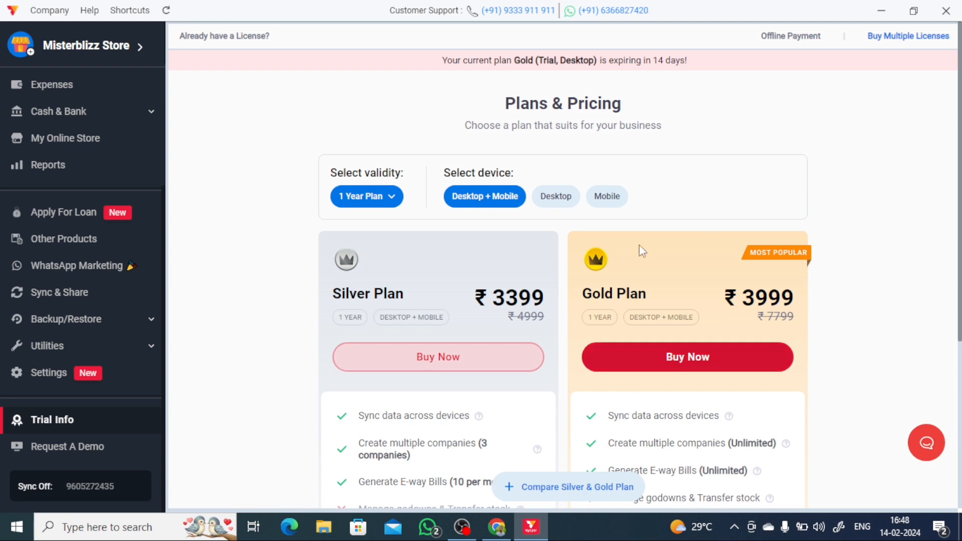
scroll(391, 311, "down", 1)
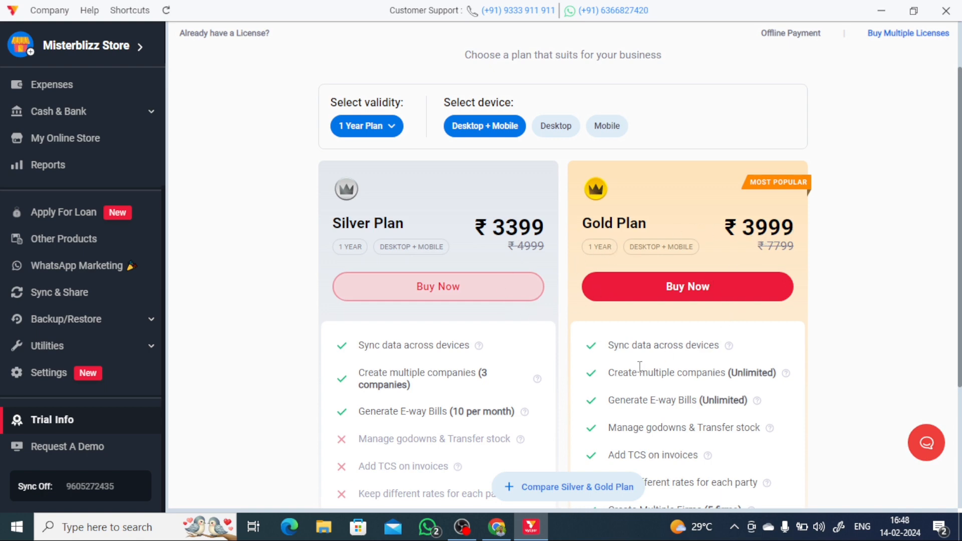
left_click(572, 487)
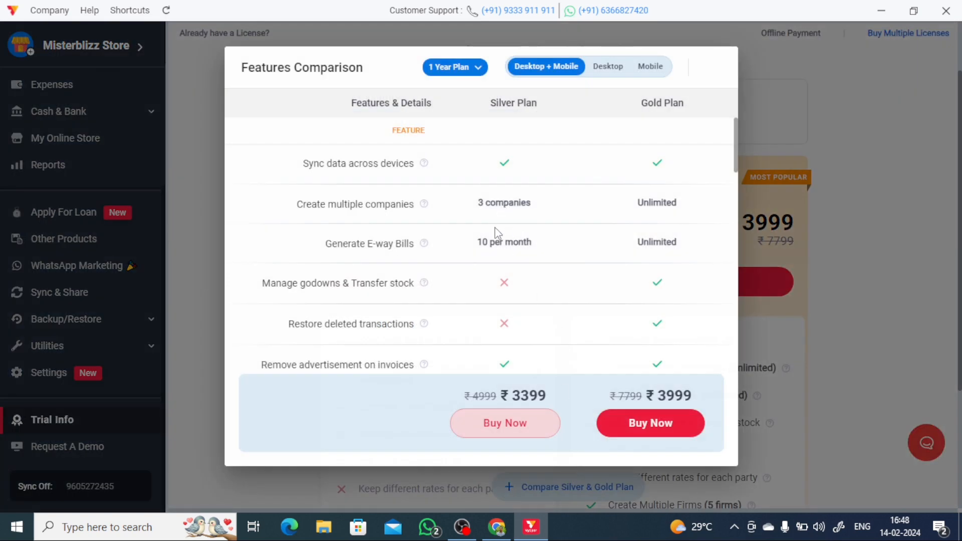
scroll(497, 233, "down", 4)
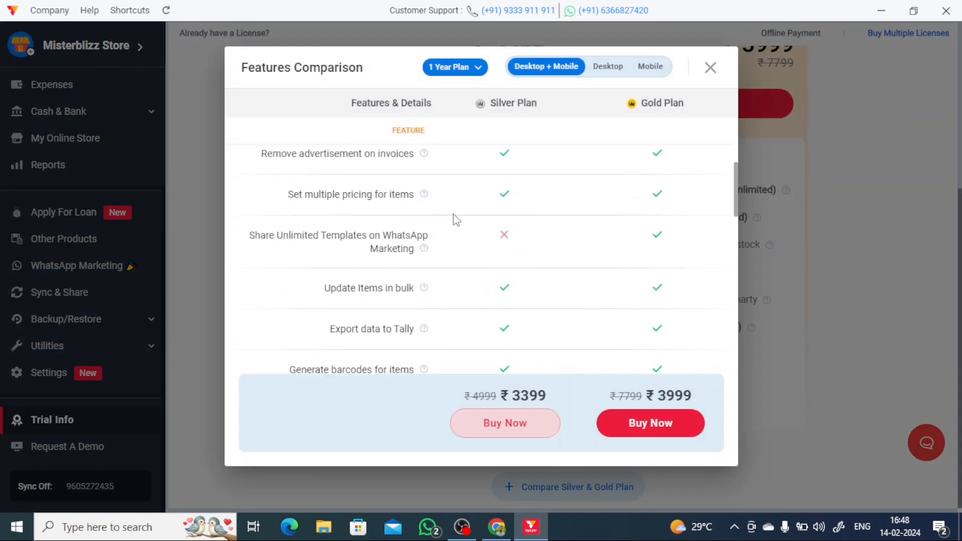
scroll(456, 220, "up", 4)
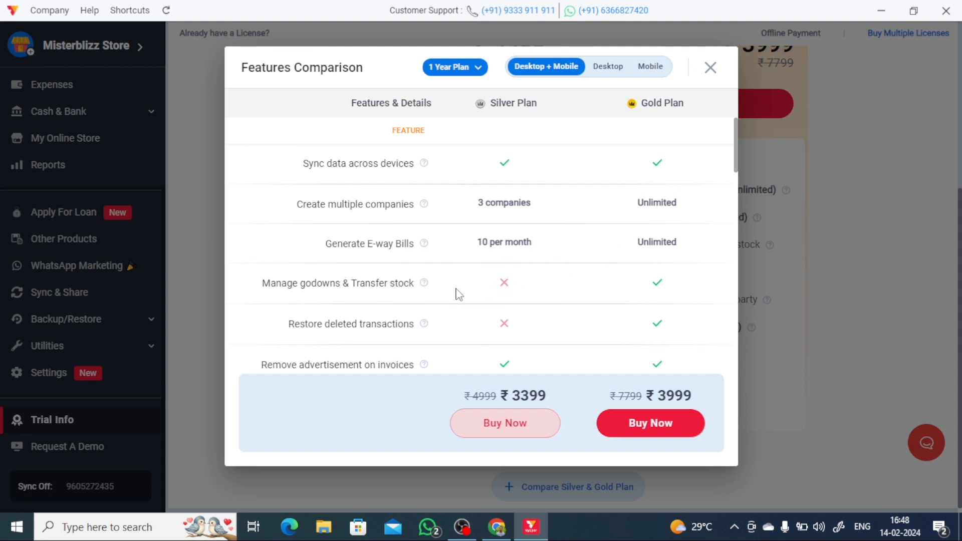
scroll(388, 291, "down", 1)
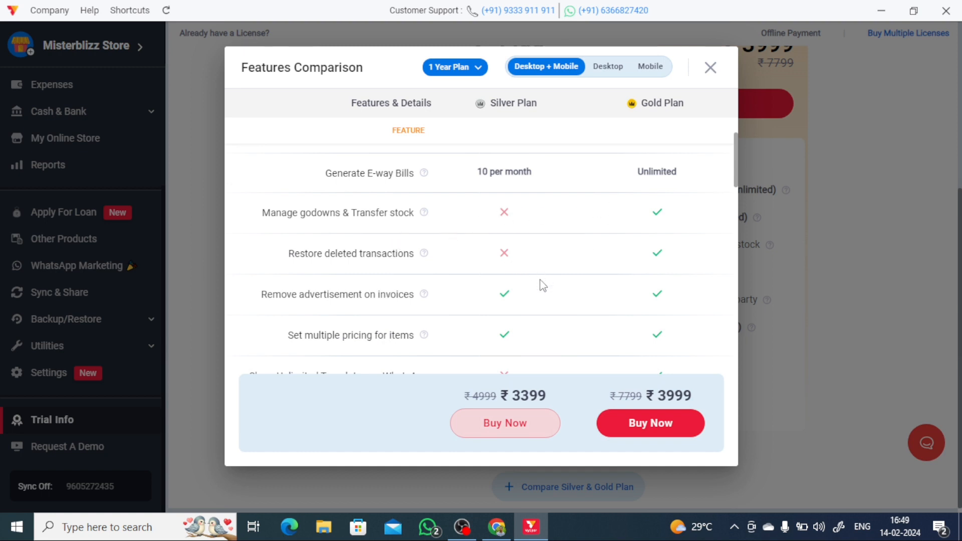
scroll(522, 307, "down", 5)
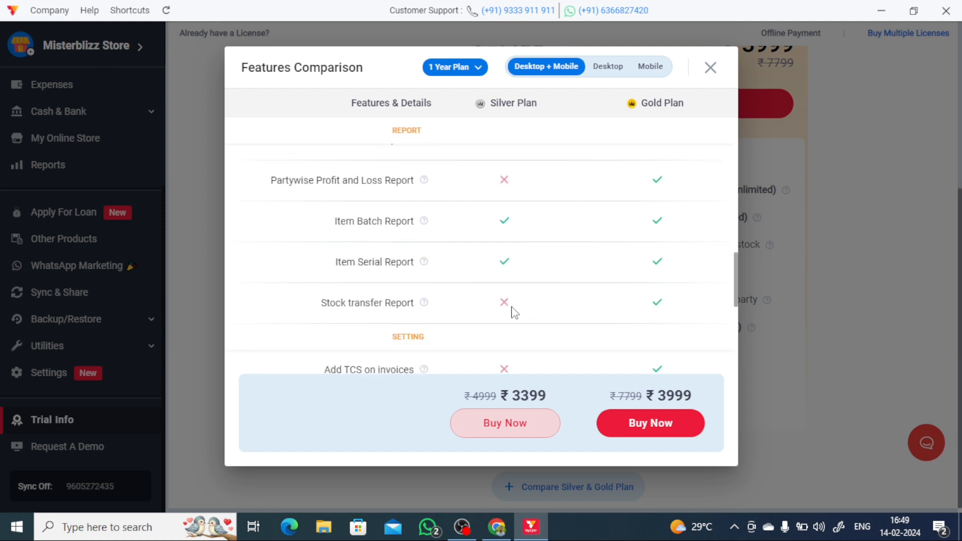
scroll(523, 312, "down", 1)
scroll(505, 315, "down", 2)
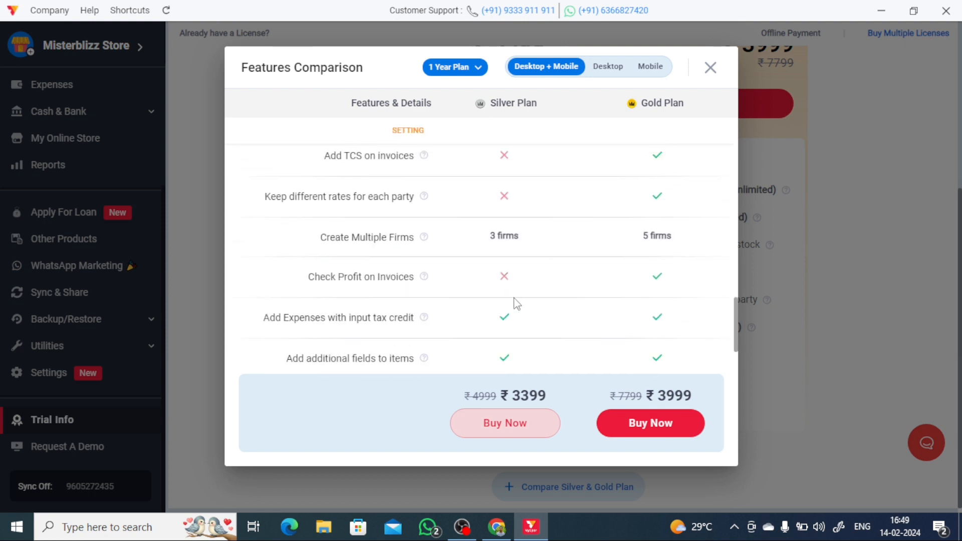
scroll(516, 303, "down", 1)
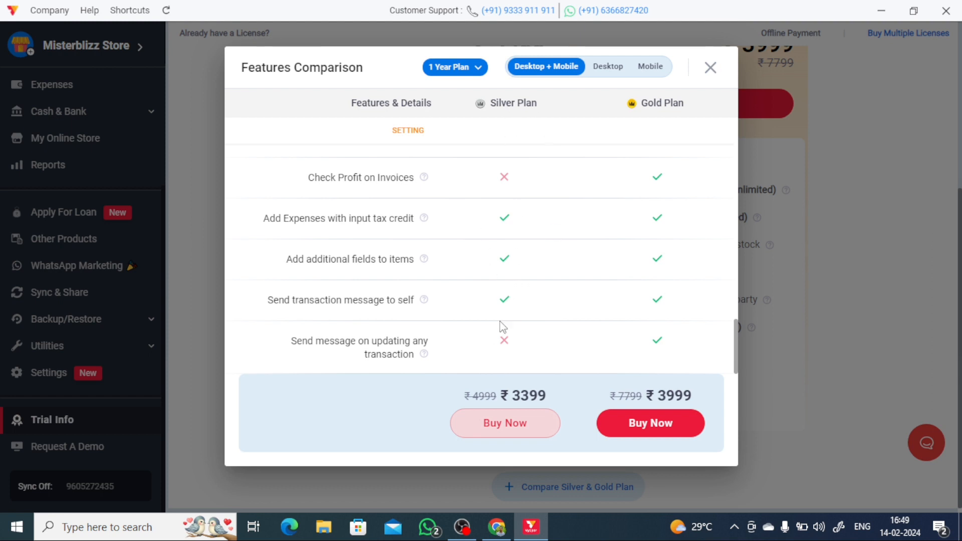
scroll(499, 430, "up", 1)
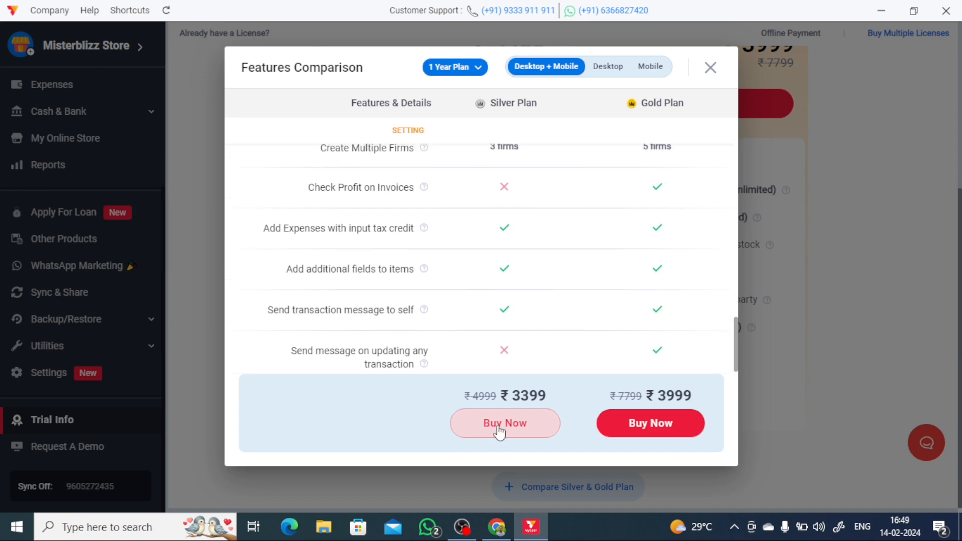
scroll(499, 430, "up", 5)
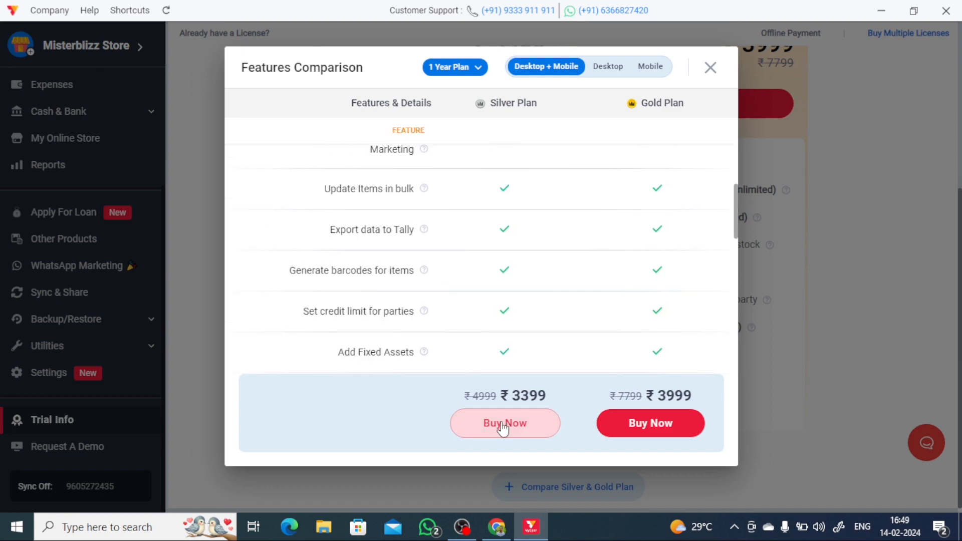
- Choose Buy Now on the Silver Plan and review its ₹4010.82 price details
left_click(503, 426)
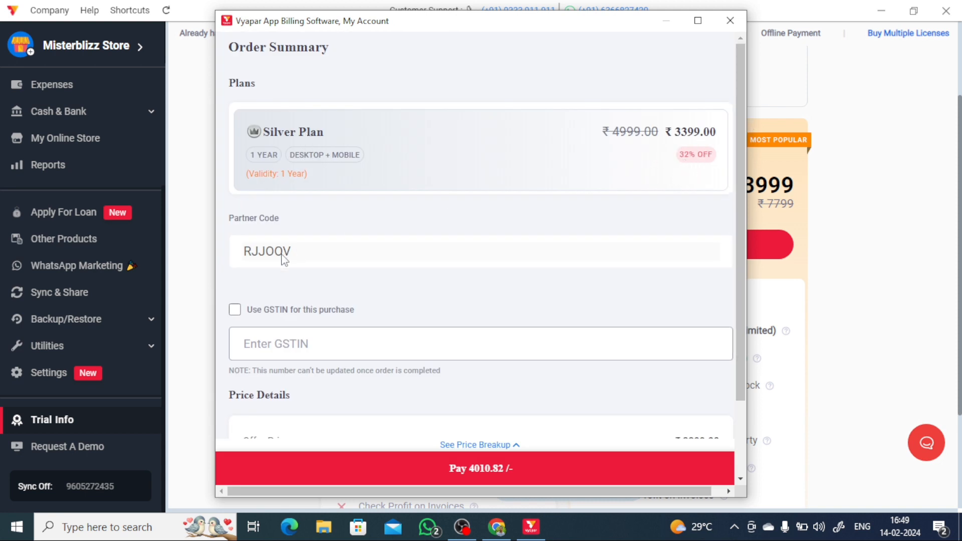
scroll(320, 256, "down", 3)
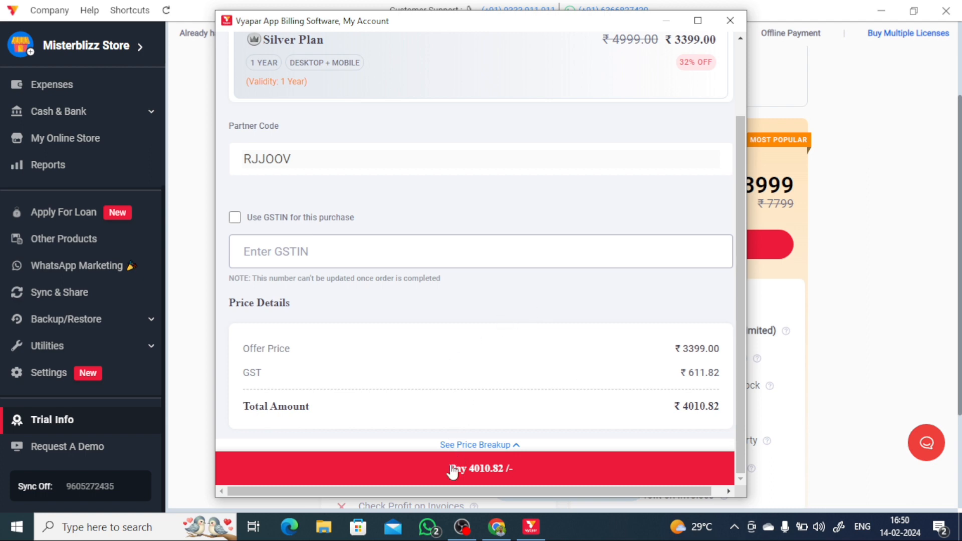
scroll(443, 371, "up", 2)
scroll(451, 376, "down", 3)
- Proceed to pay ₹4,010.82, bringing up the Razorpay payment methods
left_click(482, 475)
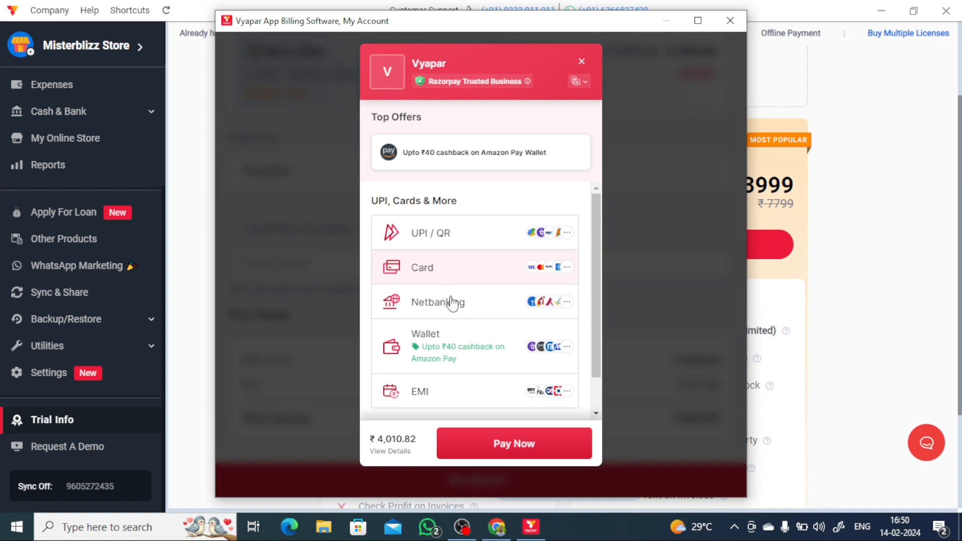
scroll(461, 316, "down", 1)
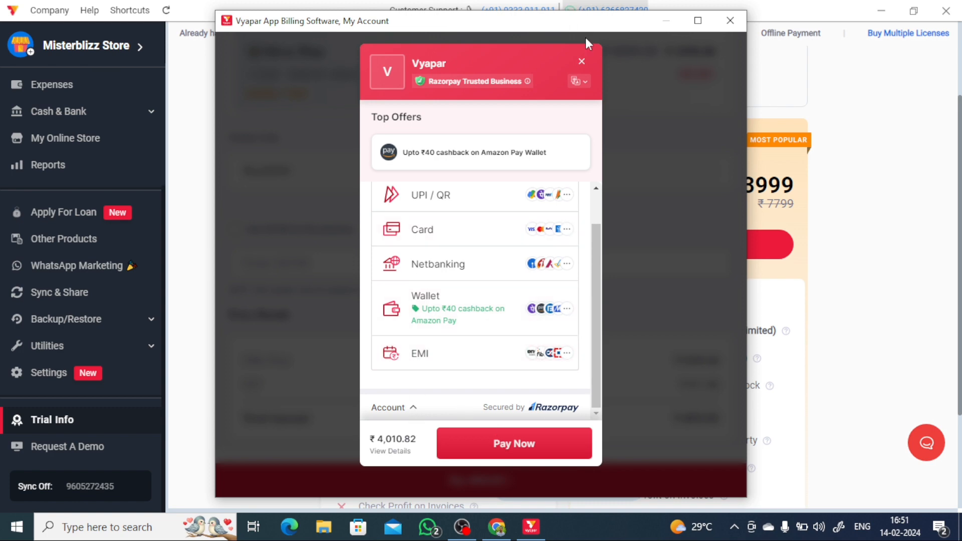
- Close the Razorpay payment window and return to the Home screen
left_click(730, 20)
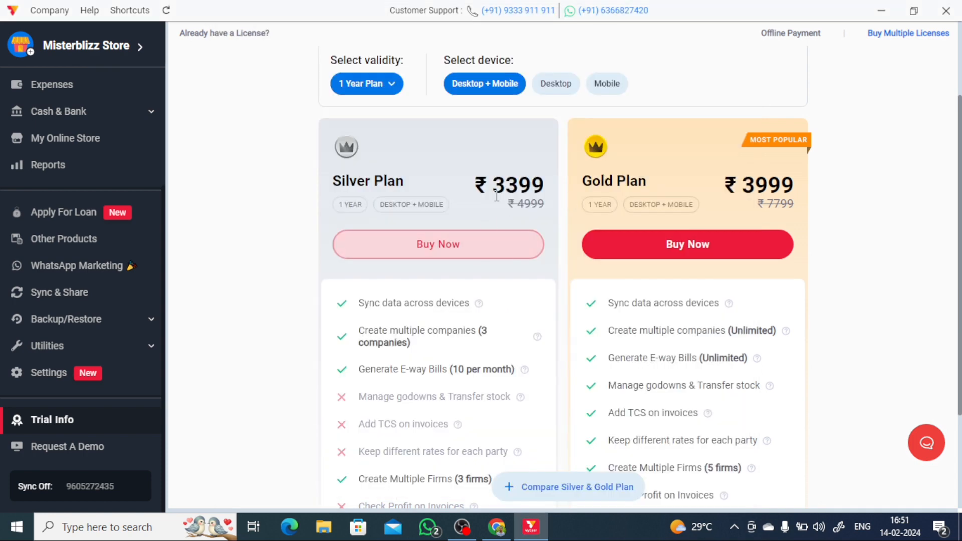
scroll(668, 231, "up", 3)
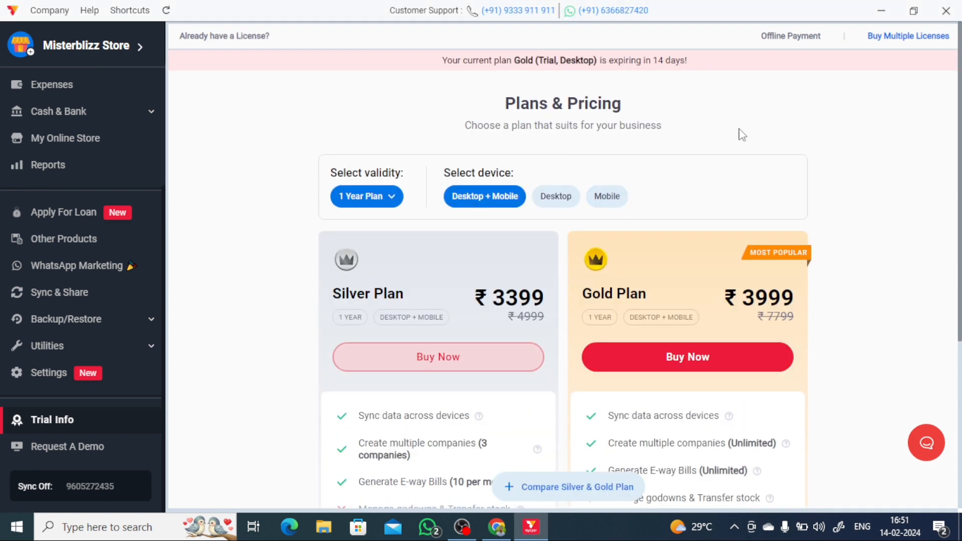
scroll(709, 157, "down", 5)
scroll(582, 149, "up", 5)
scroll(115, 344, "up", 2)
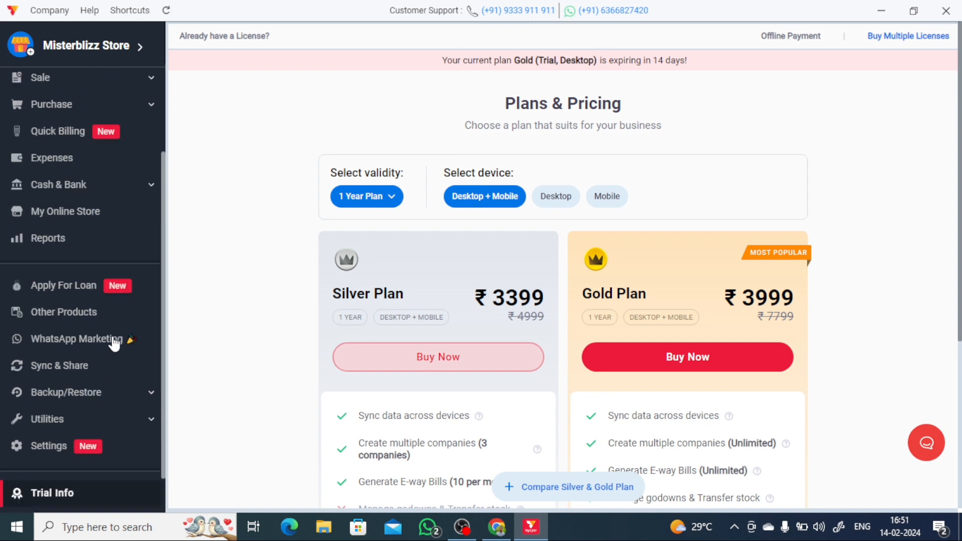
scroll(115, 341, "up", 2)
left_click(54, 93)
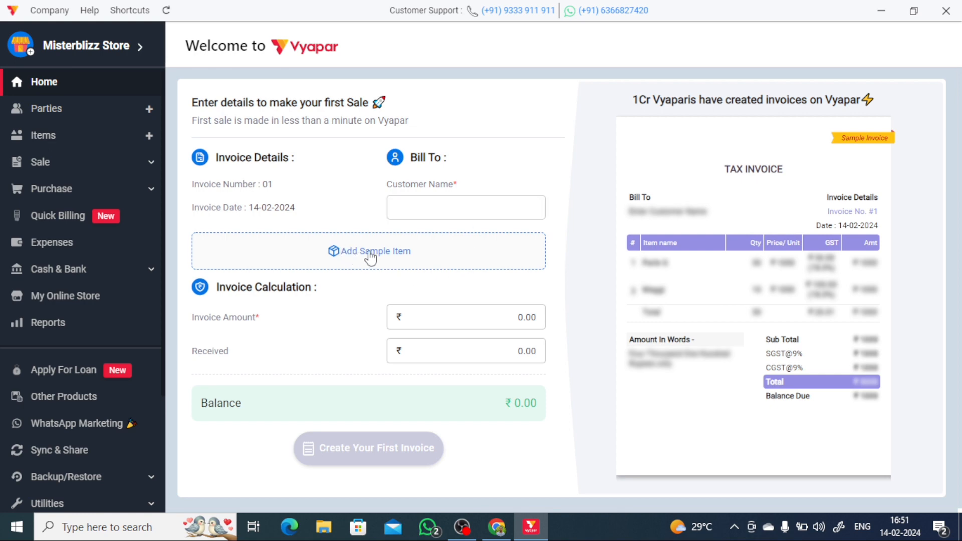
- Add the Sample Item (10 × ₹100), enter the customer's name, and keep Received at 0.00
left_click(343, 253)
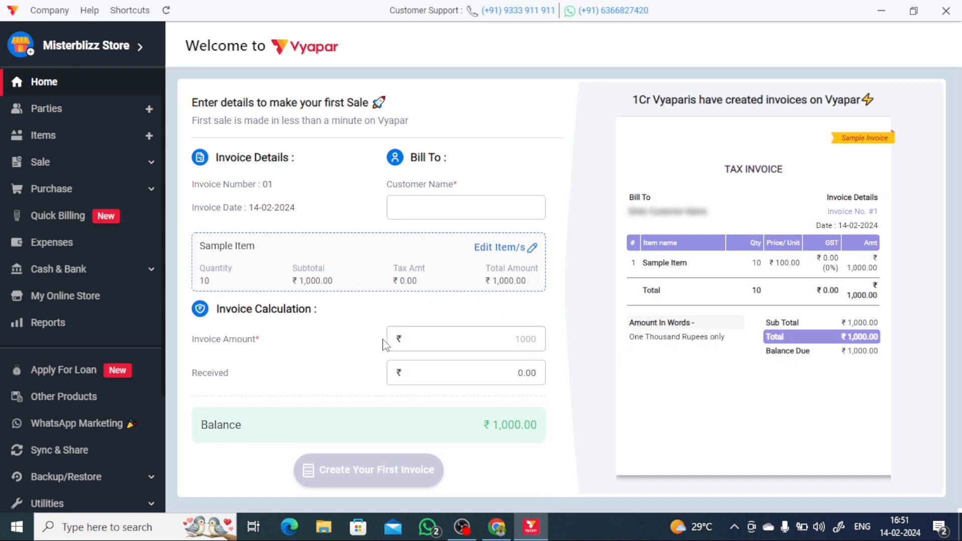
left_click(418, 210)
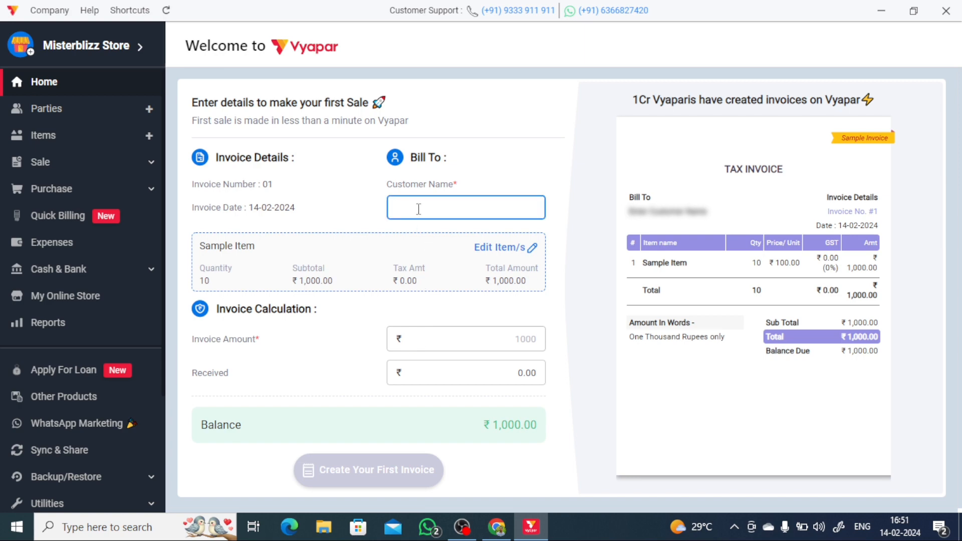
type("Satha")
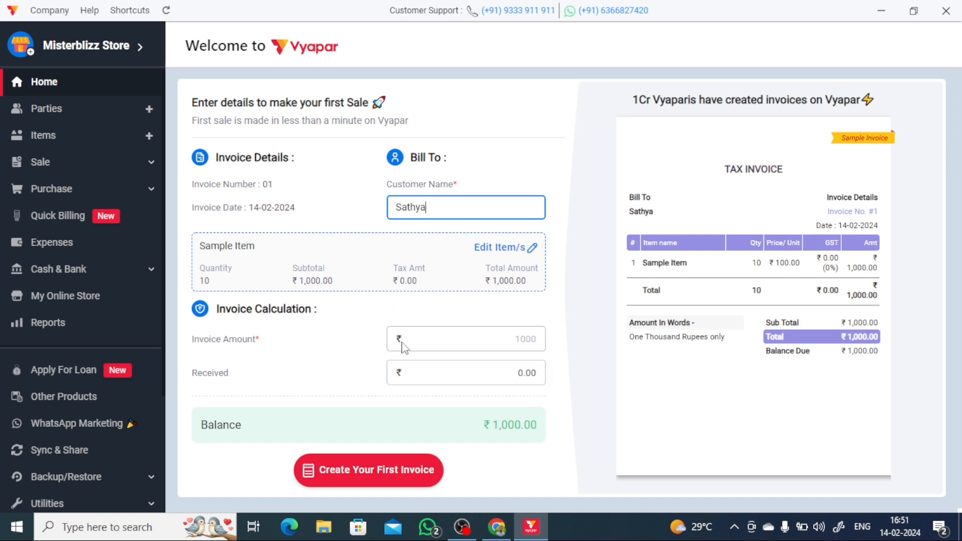
left_click(447, 349)
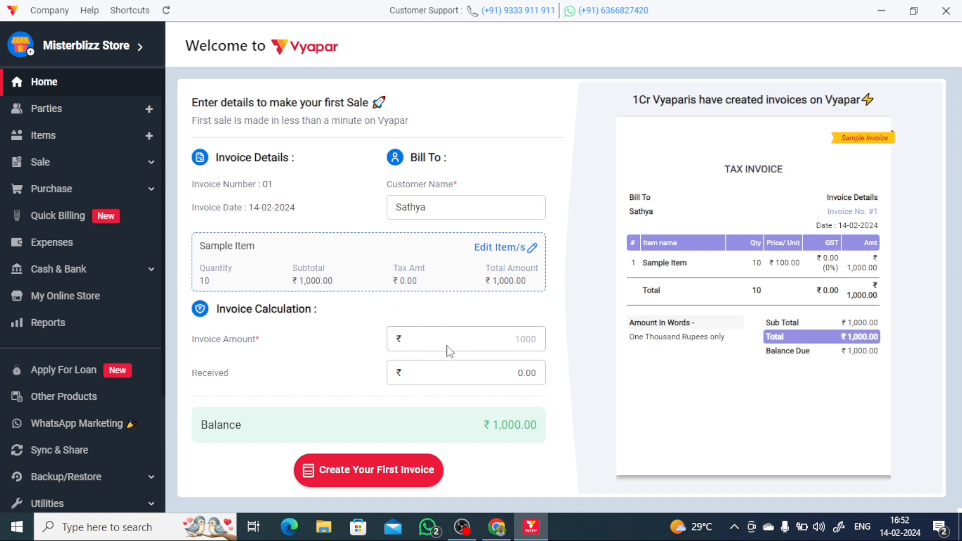
left_click(471, 375)
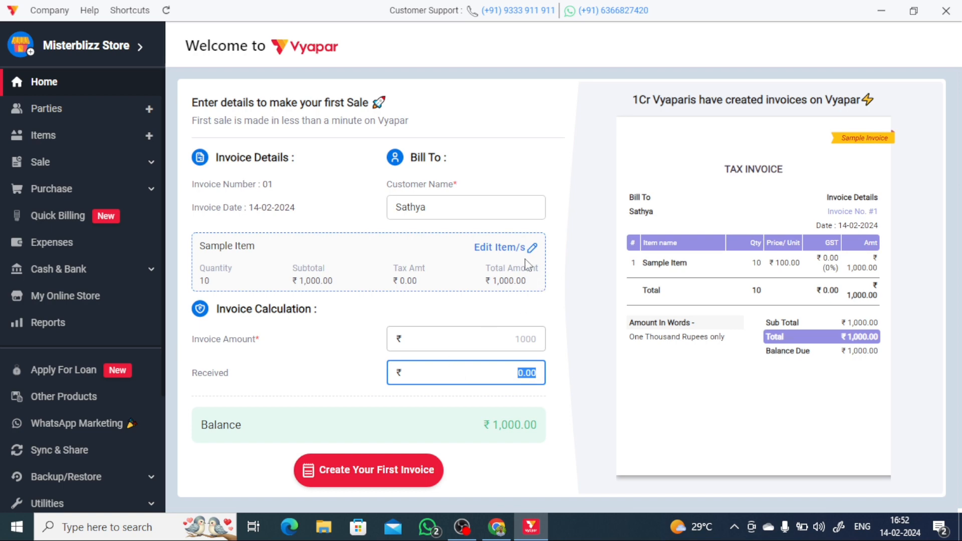
left_click(587, 420)
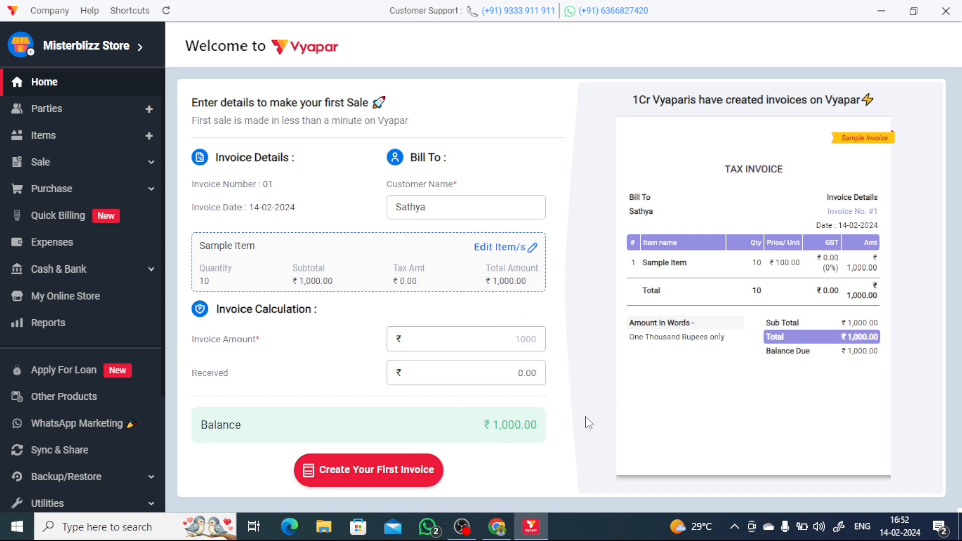
- Save the first ₹1,000 sale invoice, look over its preview, and close it
left_click(360, 466)
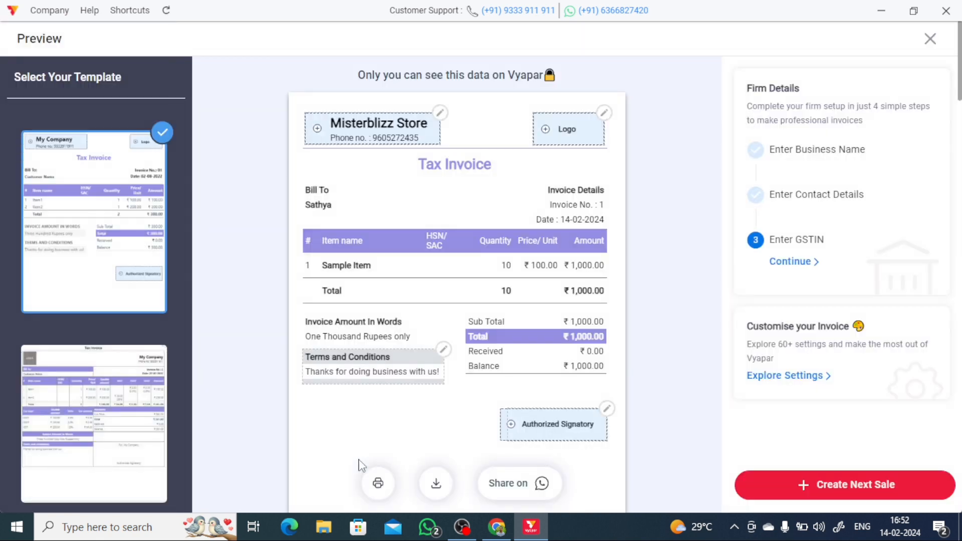
scroll(618, 176, "down", 7)
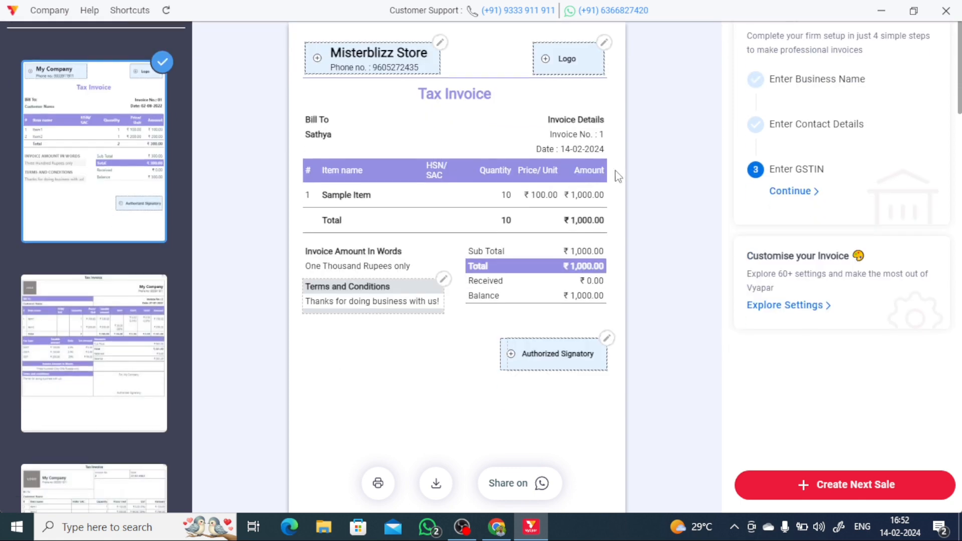
scroll(531, 316, "up", 7)
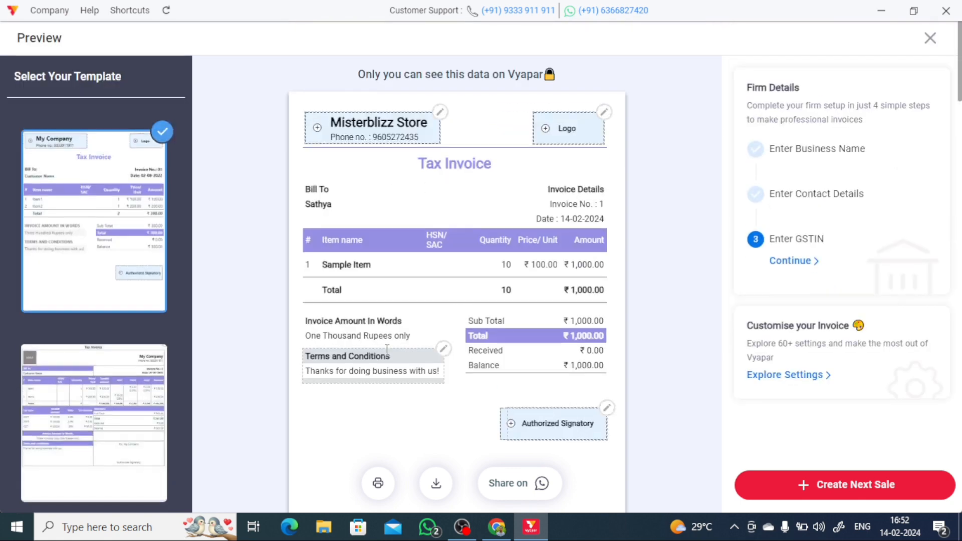
scroll(736, 89, "down", 10)
scroll(621, 131, "up", 10)
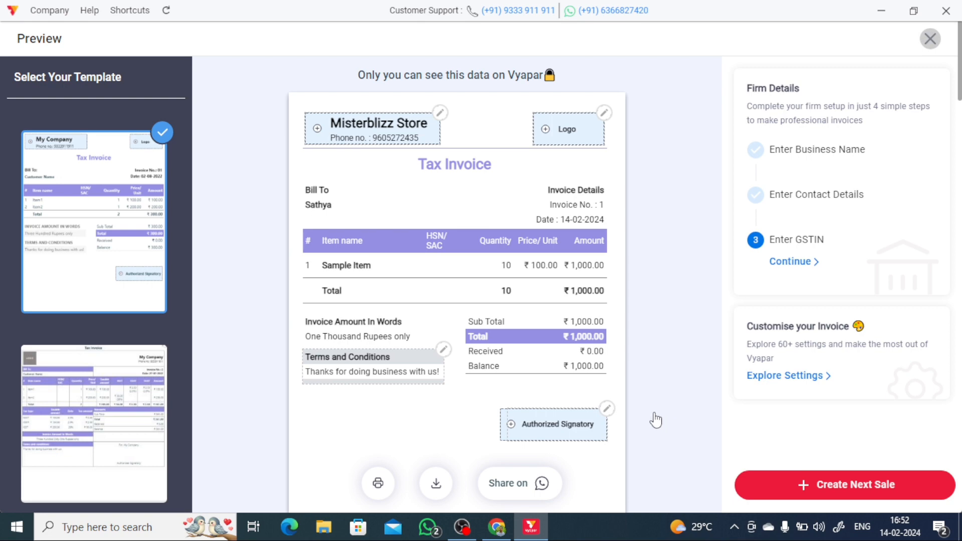
left_click(931, 40)
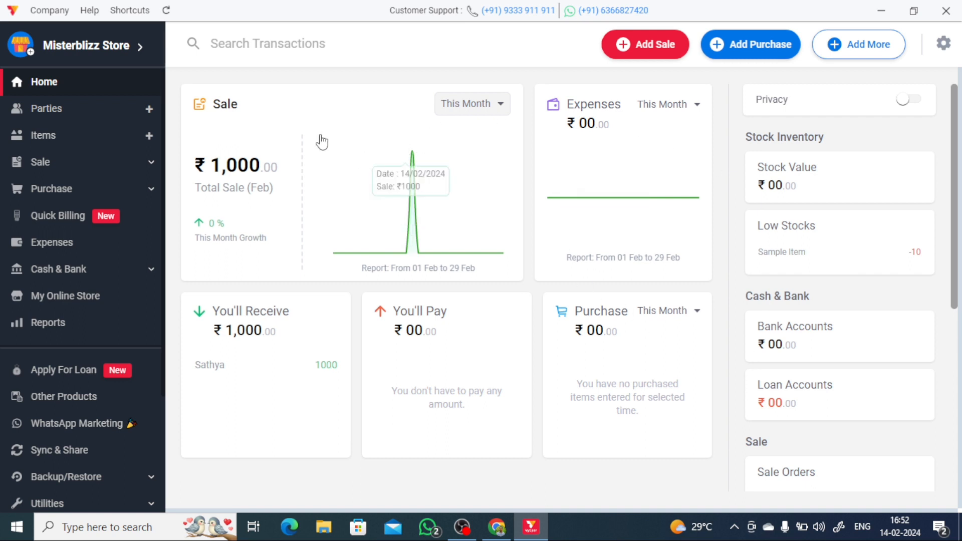
left_click(482, 109)
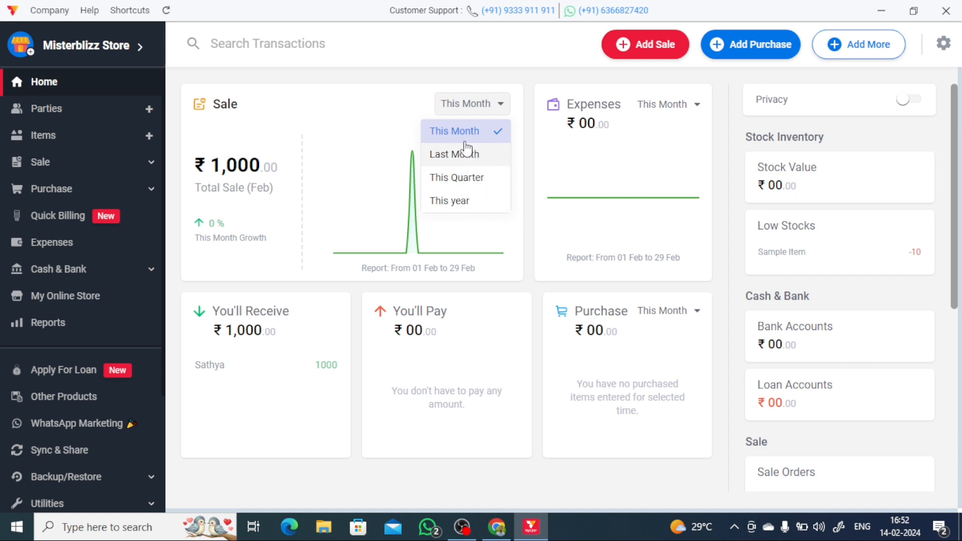
left_click(469, 109)
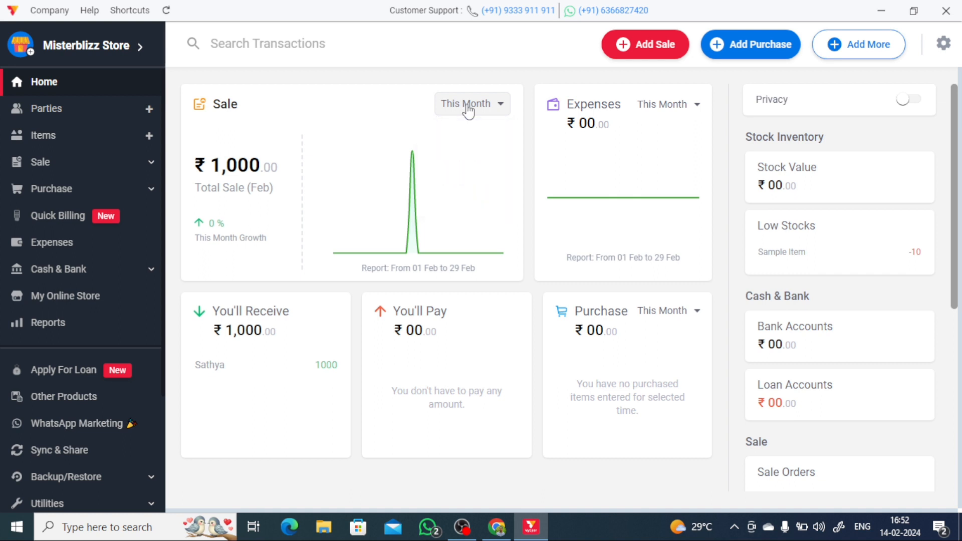
left_click(678, 105)
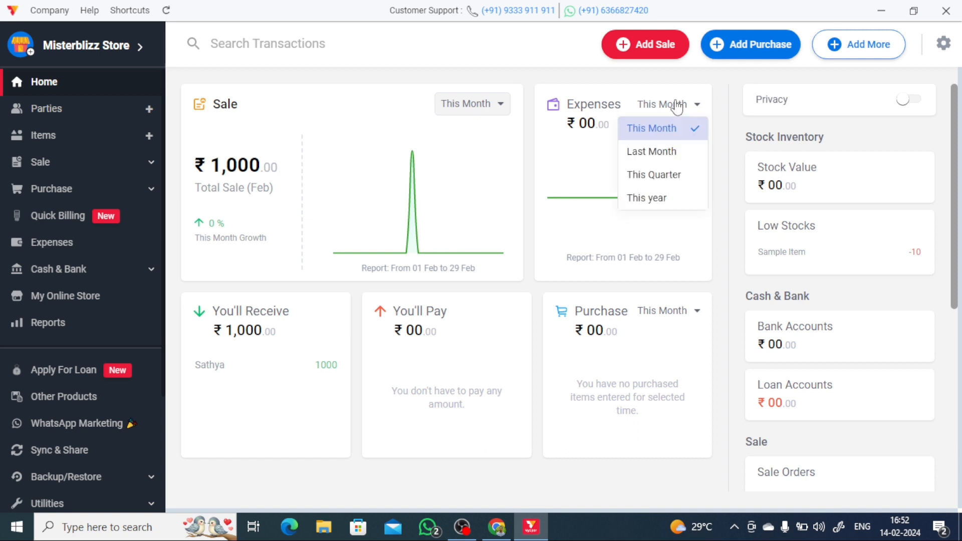
left_click(678, 105)
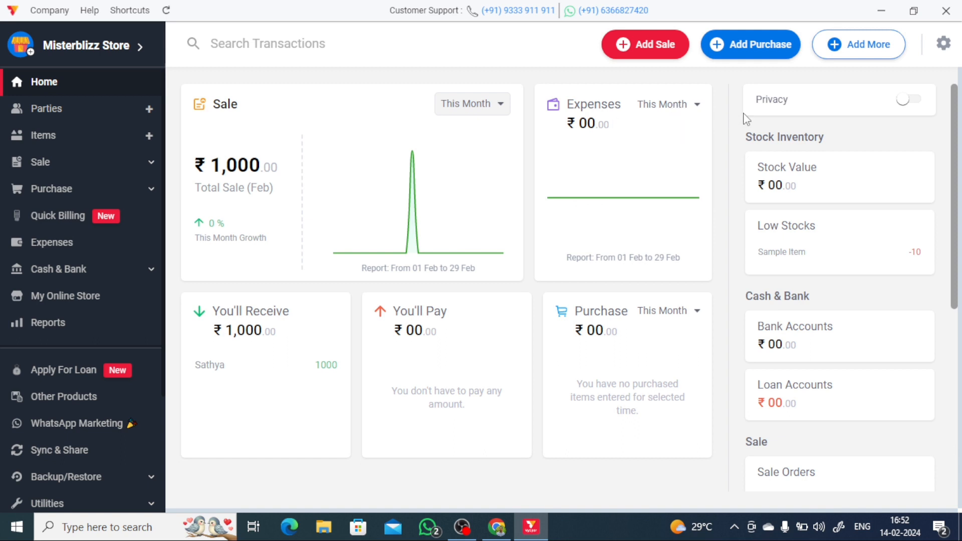
left_click(904, 105)
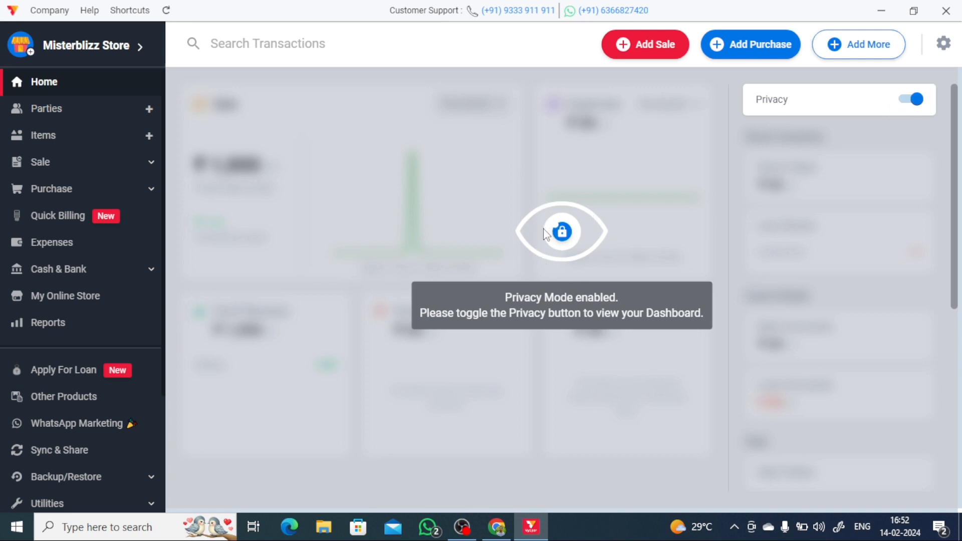
left_click(920, 102)
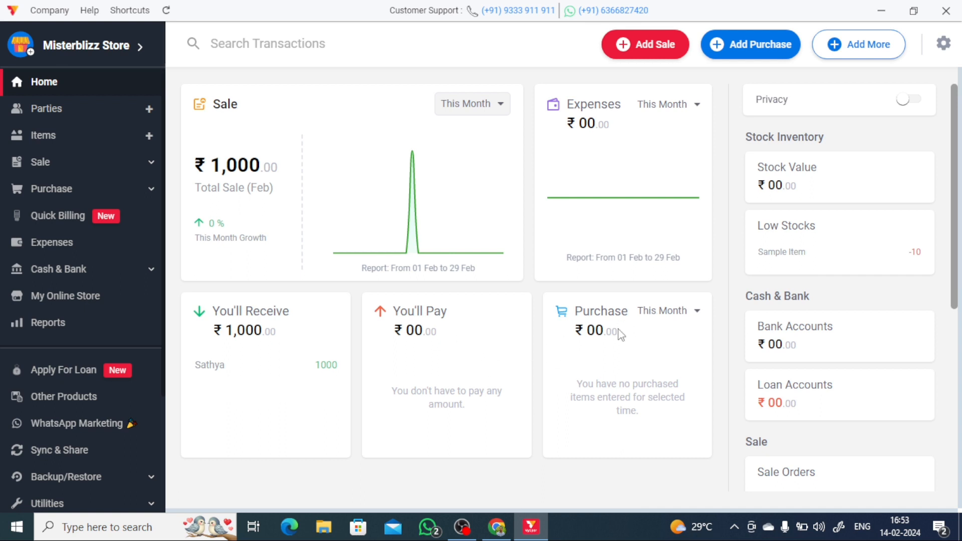
left_click(677, 314)
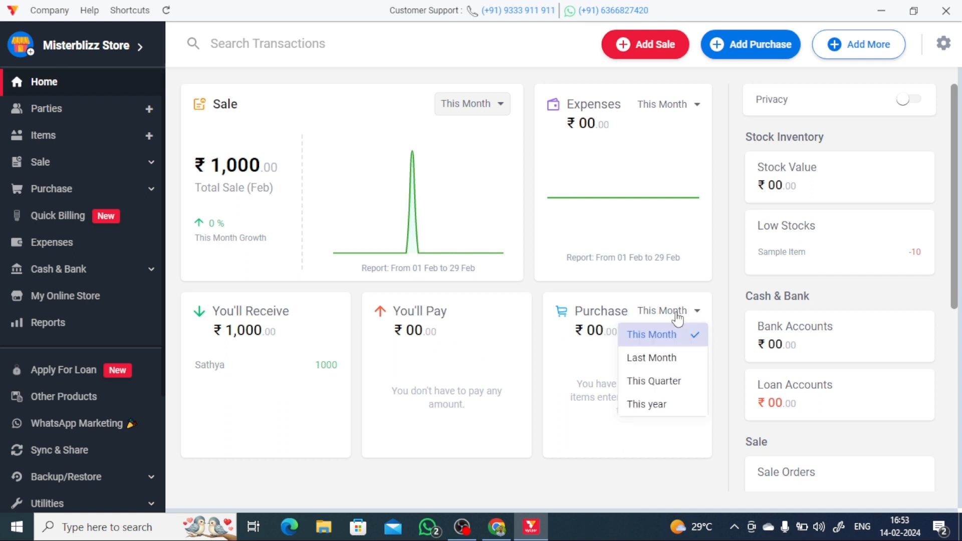
left_click(677, 317)
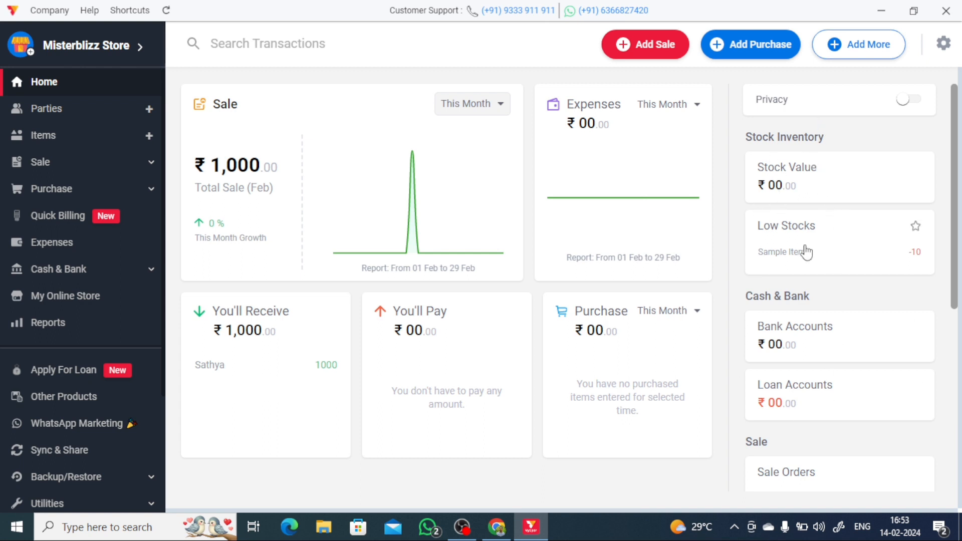
scroll(823, 294, "down", 1)
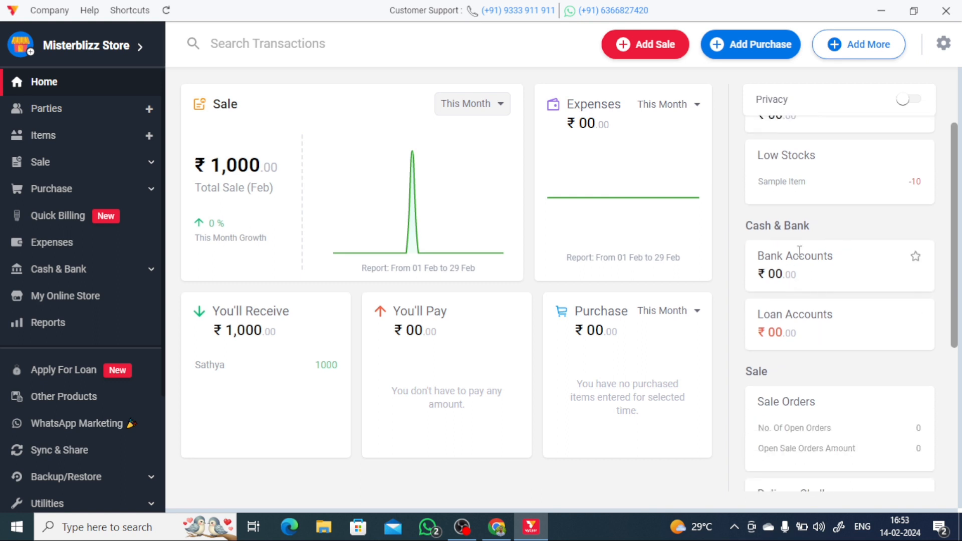
scroll(824, 280, "down", 2)
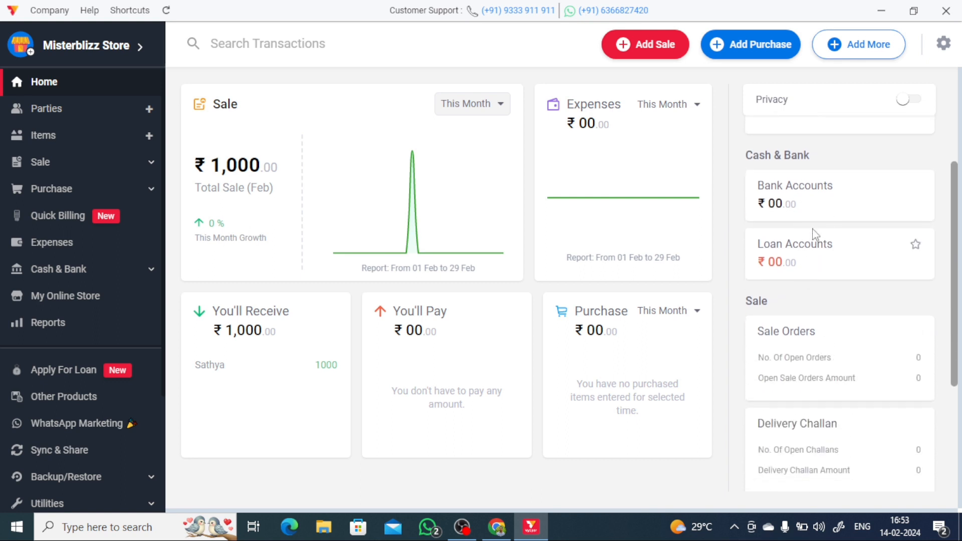
scroll(826, 289, "down", 3)
scroll(812, 260, "up", 3)
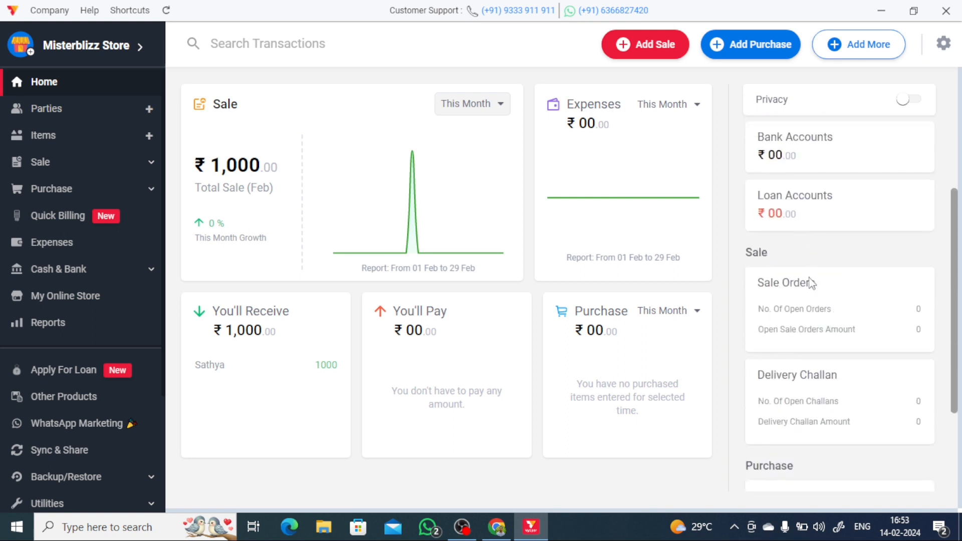
scroll(824, 235, "down", 2)
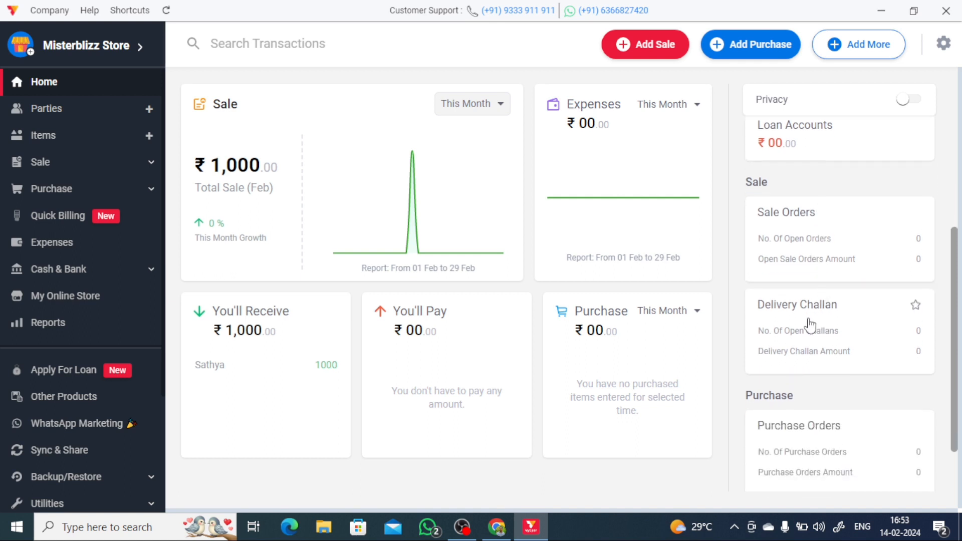
scroll(822, 345, "down", 2)
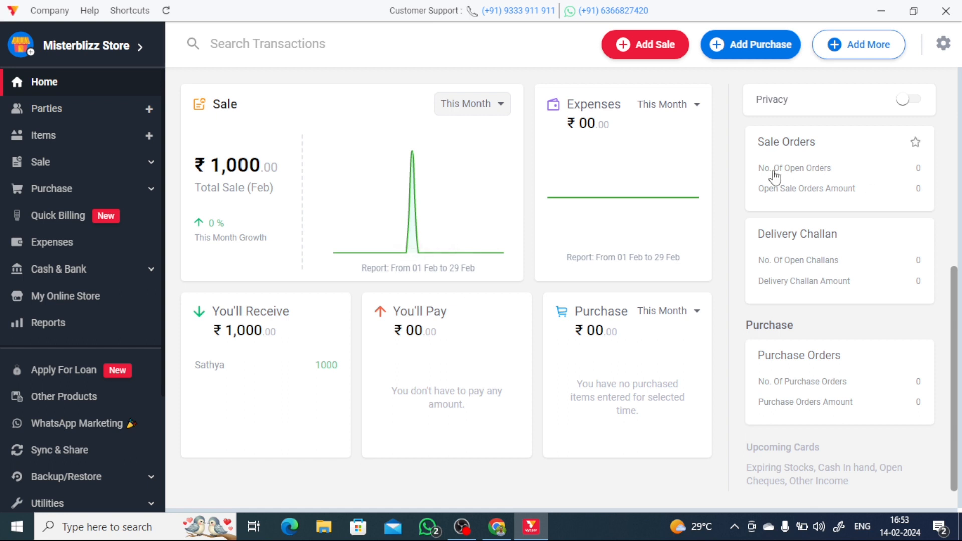
scroll(765, 238, "up", 5)
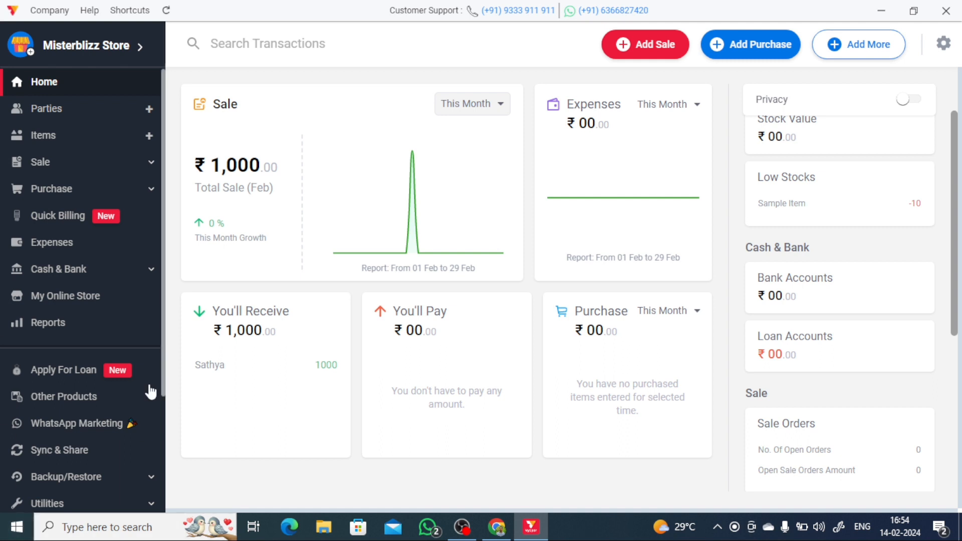
scroll(108, 371, "down", 3)
scroll(96, 401, "up", 3)
- Show the Parties page listing the existing party with its ₹1,000.00 balance
left_click(149, 108)
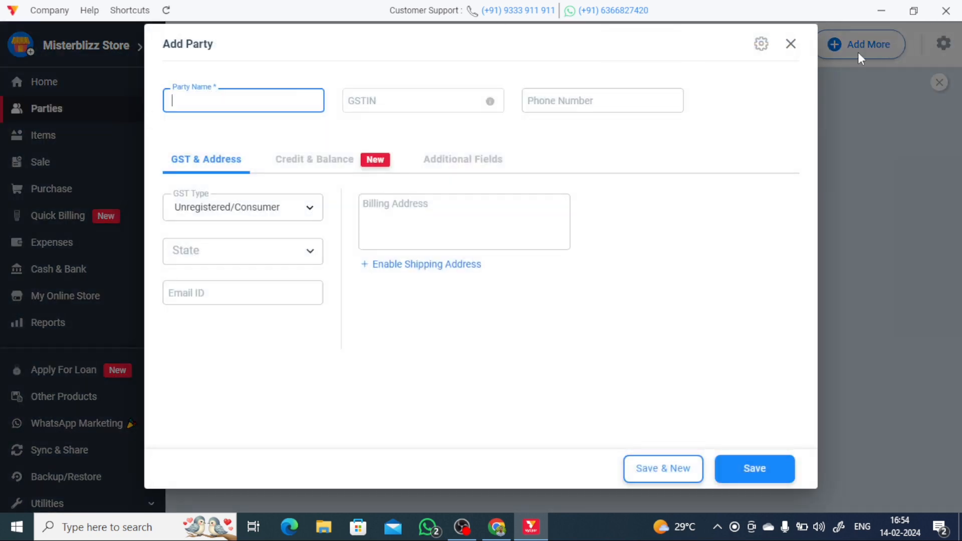
left_click(791, 43)
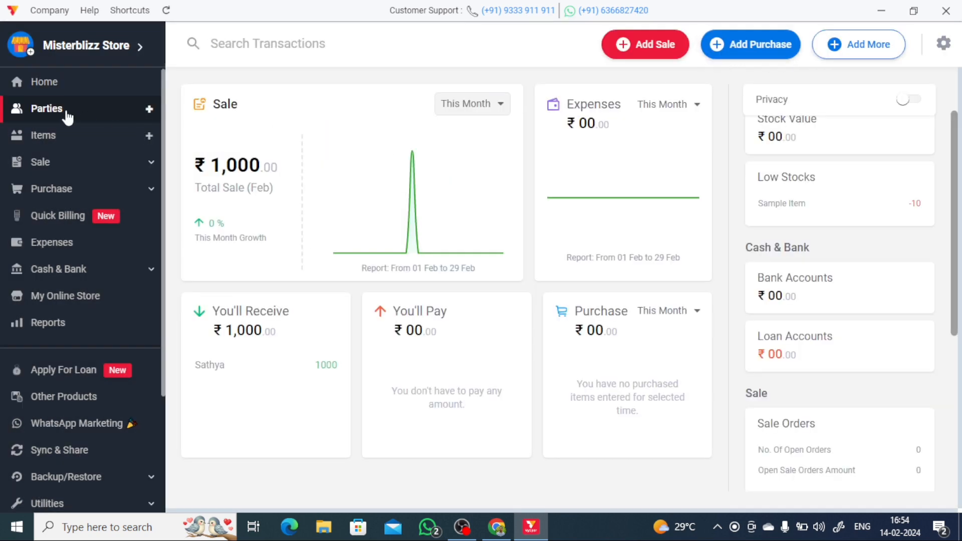
left_click(37, 108)
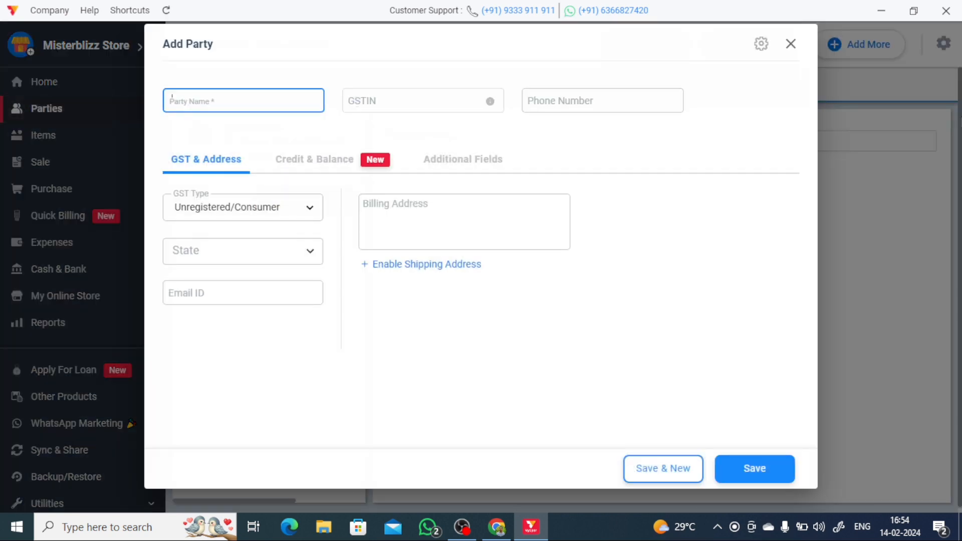
left_click(792, 45)
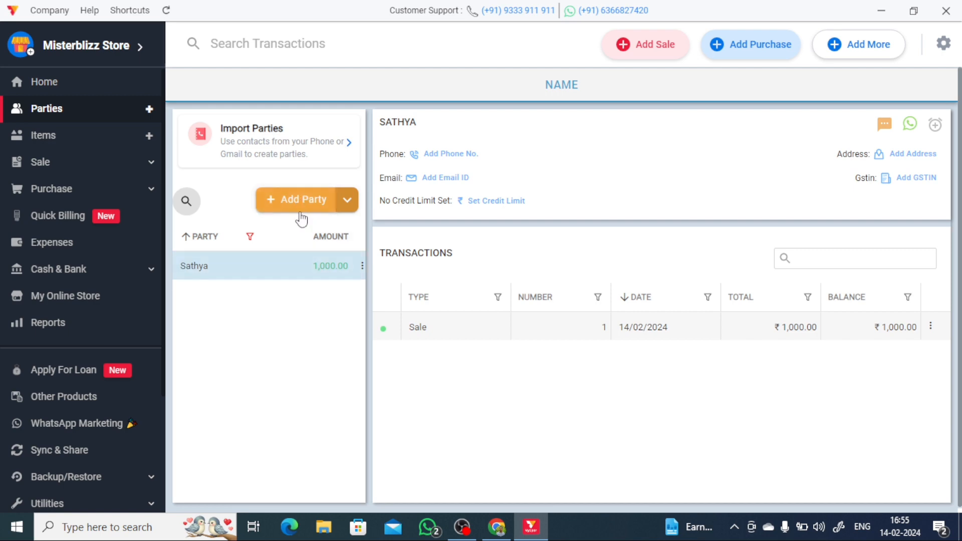
- Check the Add Party Credit & Balance and Additional Fields tabs, then start a blank Add Item form
left_click(302, 196)
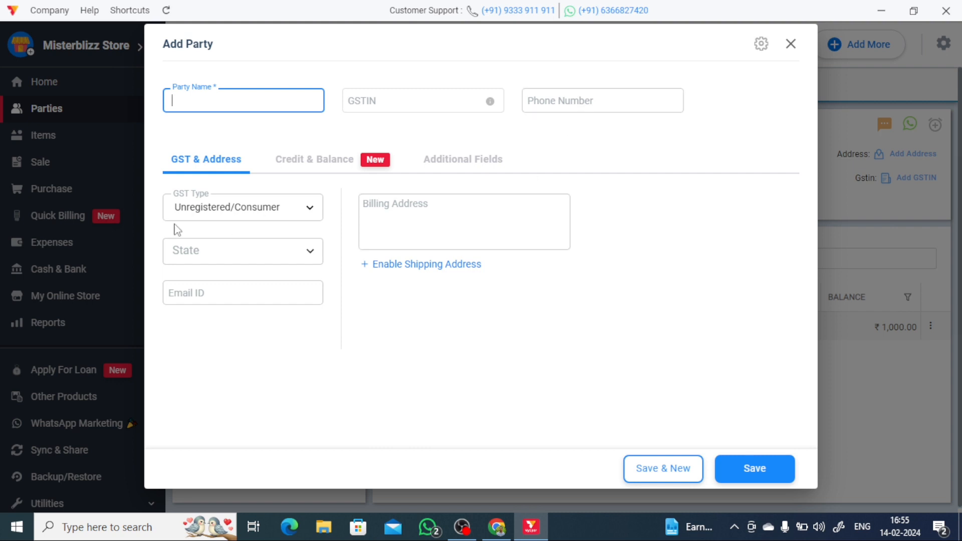
left_click(322, 172)
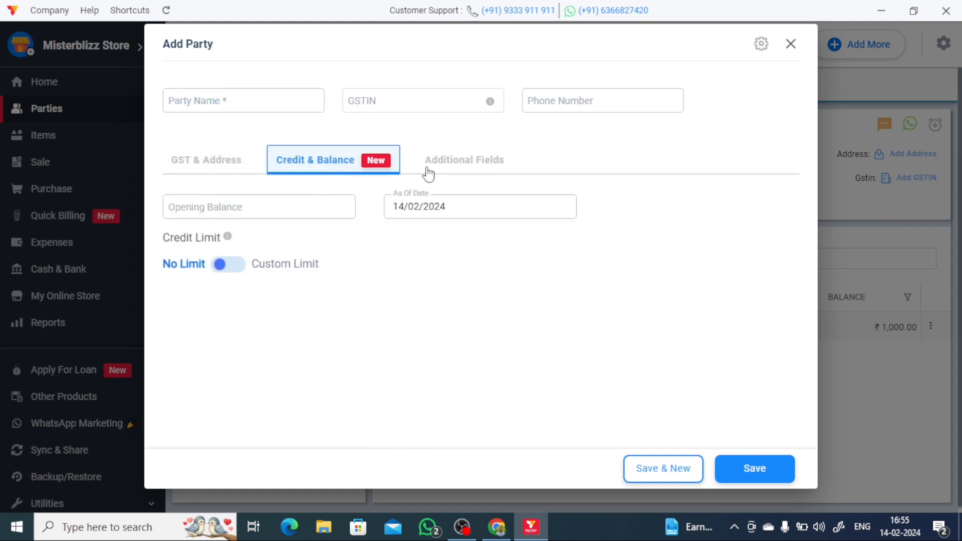
left_click(490, 165)
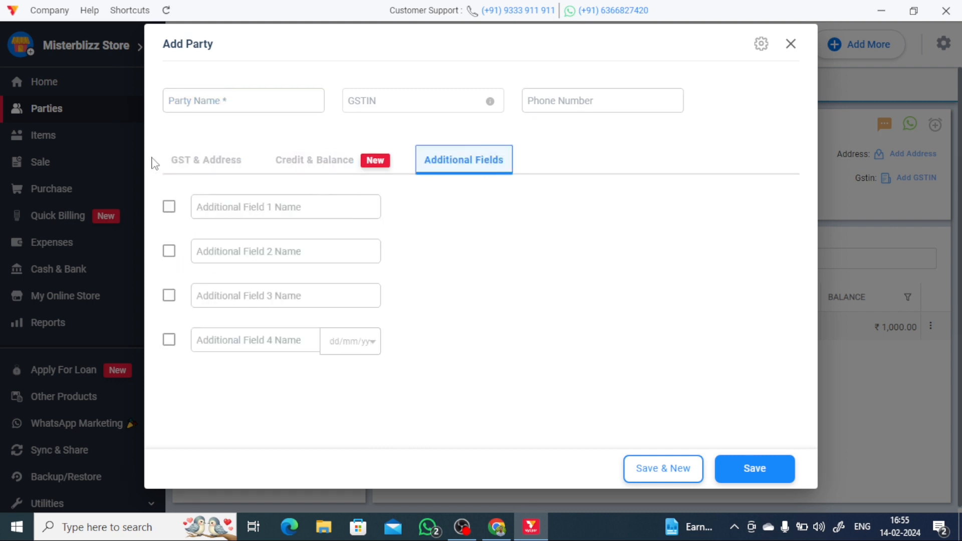
left_click(792, 45)
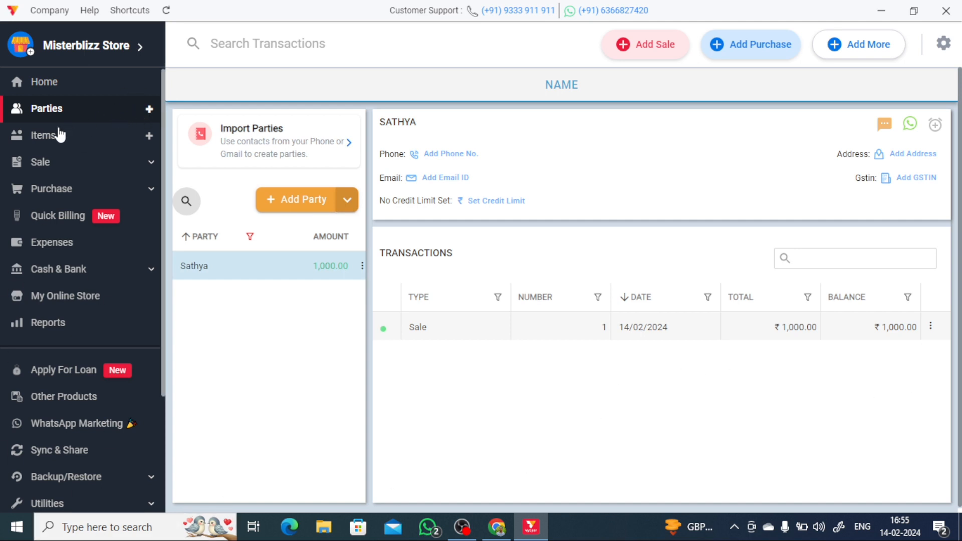
left_click(149, 109)
left_click(789, 43)
left_click(150, 138)
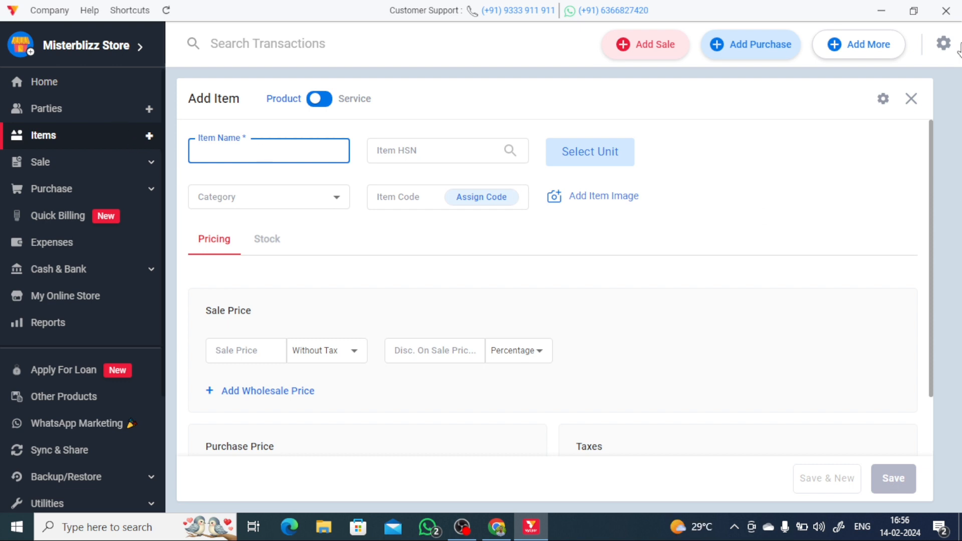
left_click(911, 98)
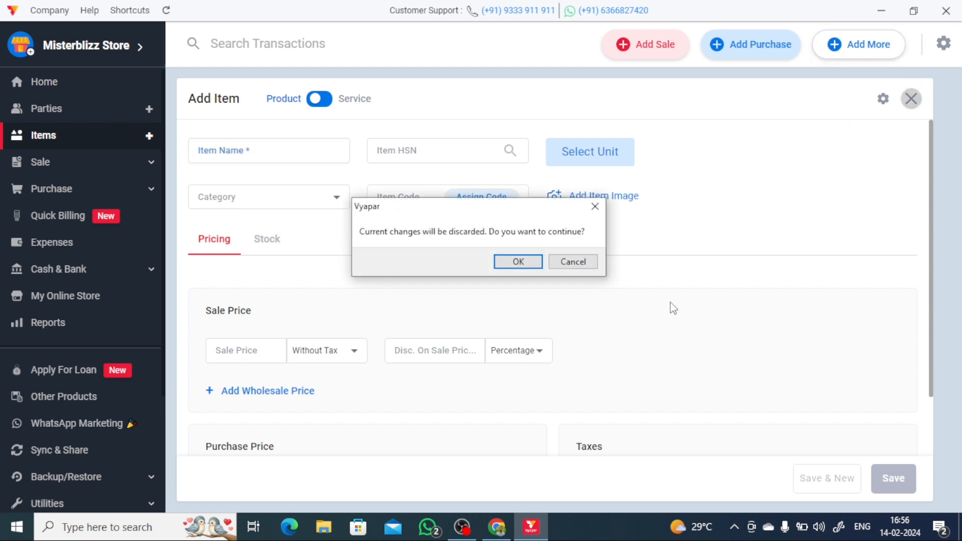
left_click(573, 262)
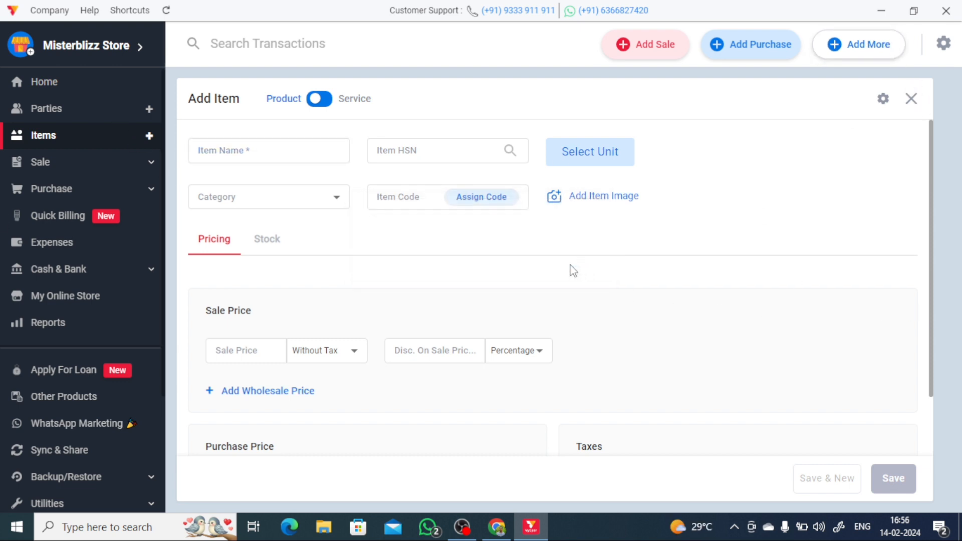
left_click(910, 99)
left_click(521, 261)
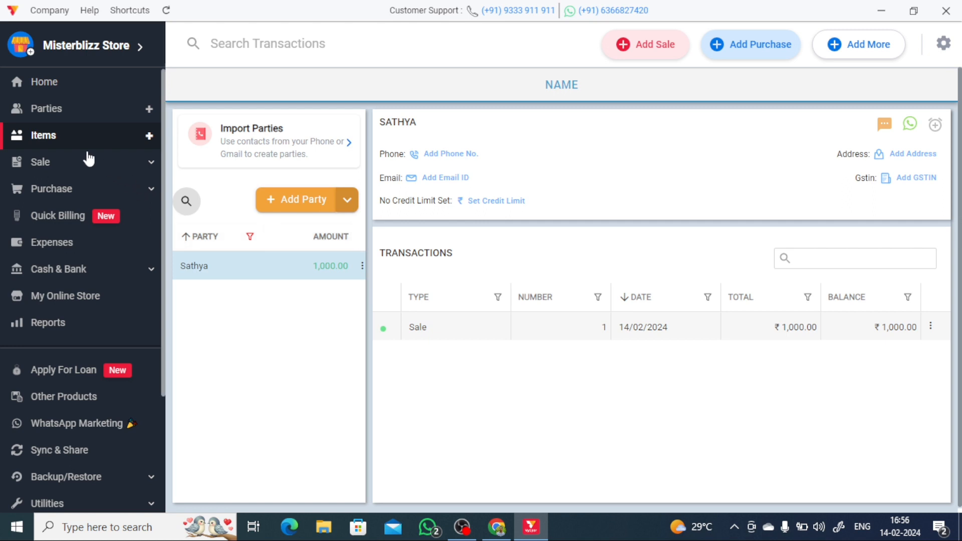
left_click(48, 166)
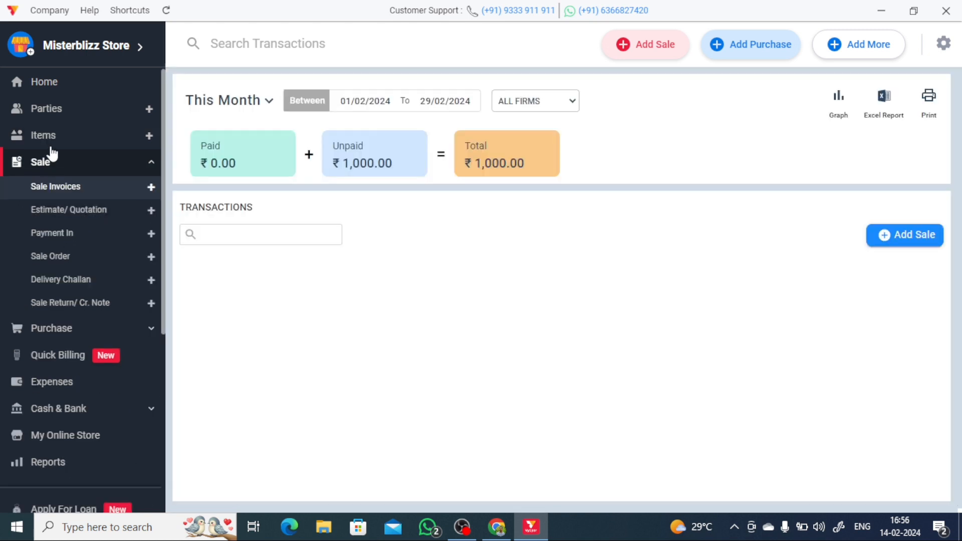
left_click(52, 142)
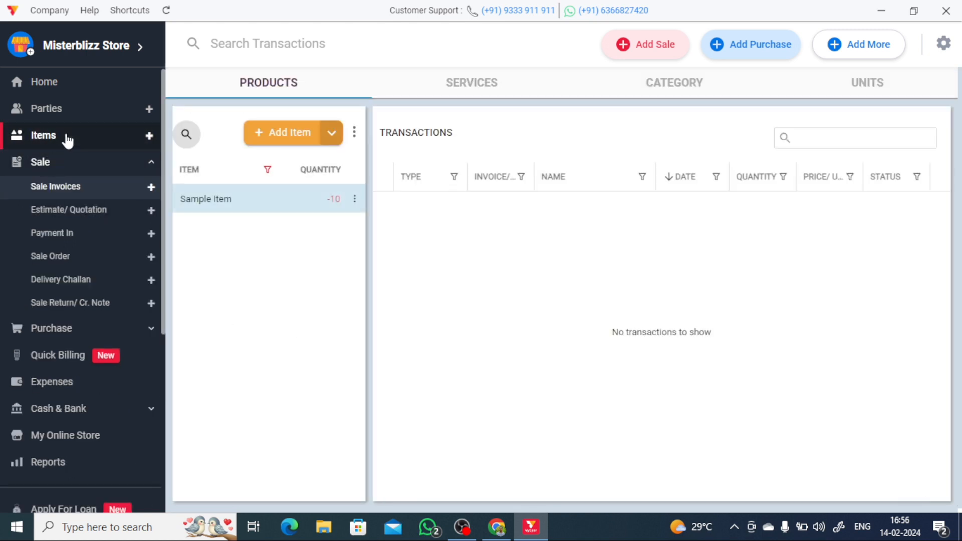
left_click(149, 137)
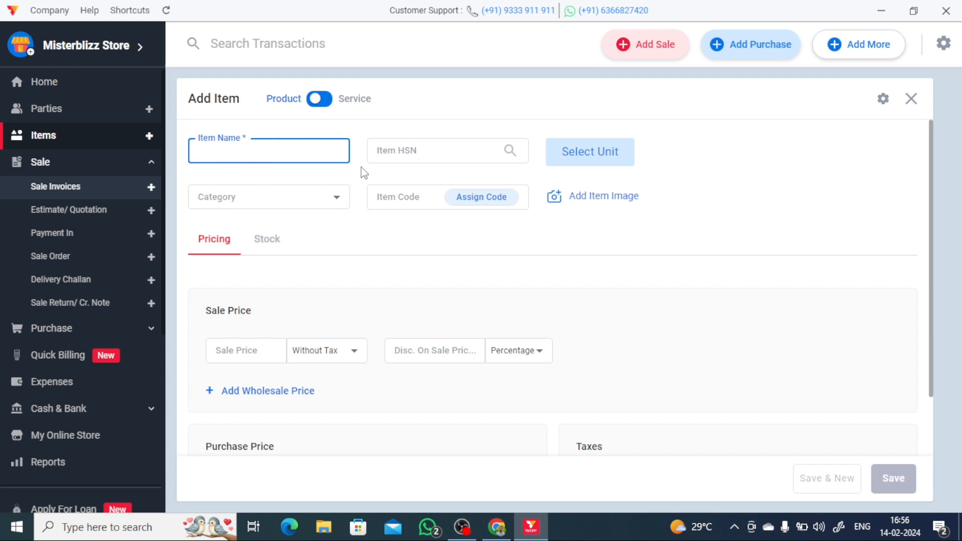
- Save the item's unit mapping: base unit BOX, secondary unit GRAMMES, 1 BOX = 500 GM
left_click(391, 153)
left_click(602, 156)
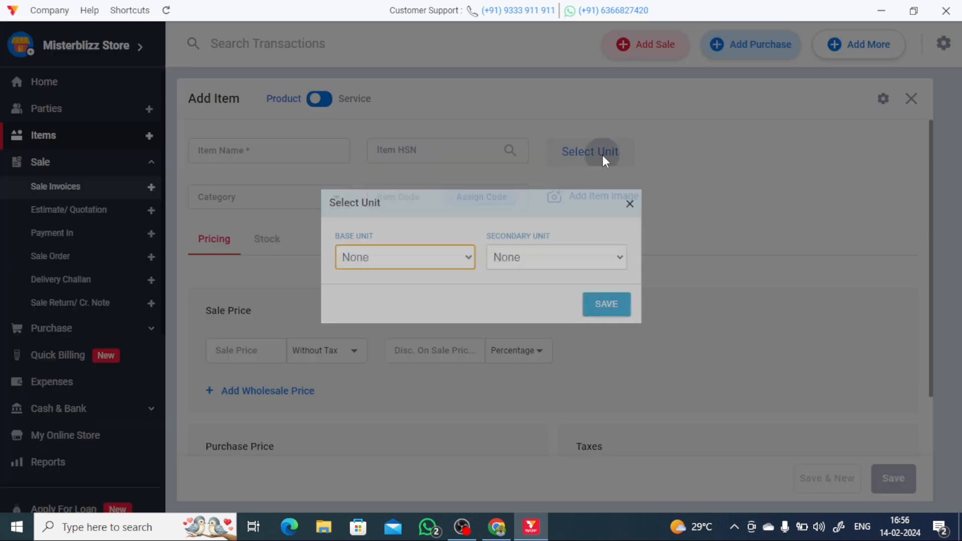
left_click(416, 262)
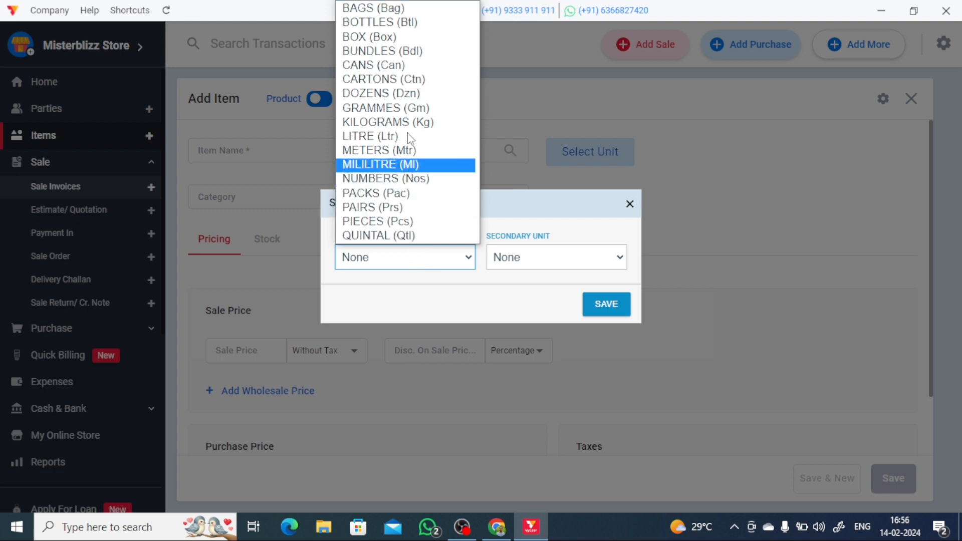
left_click(405, 38)
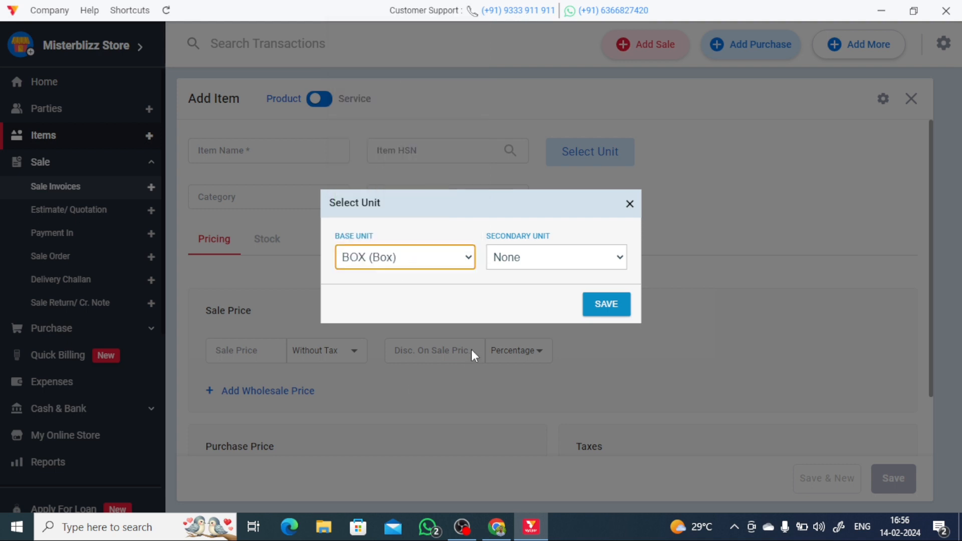
left_click(548, 258)
scroll(544, 216, "down", 1)
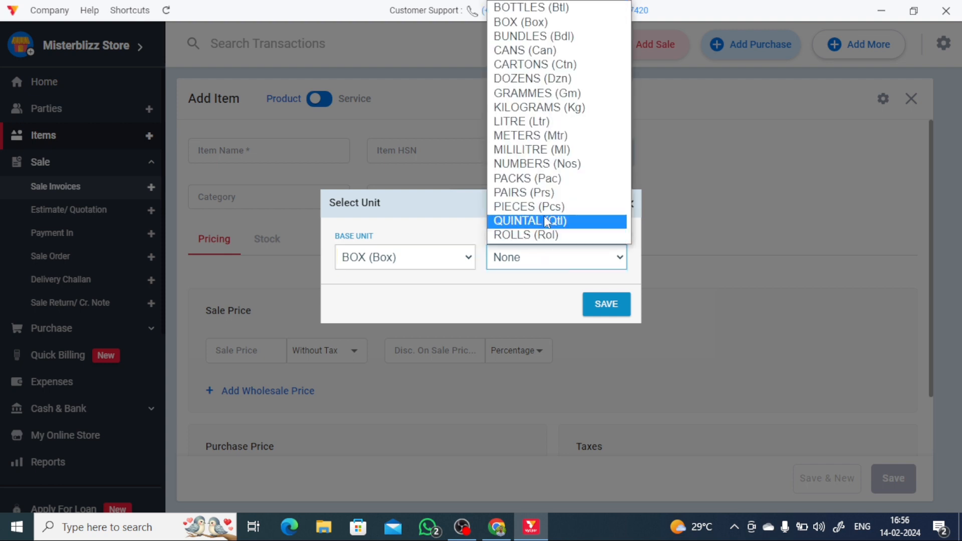
left_click(543, 94)
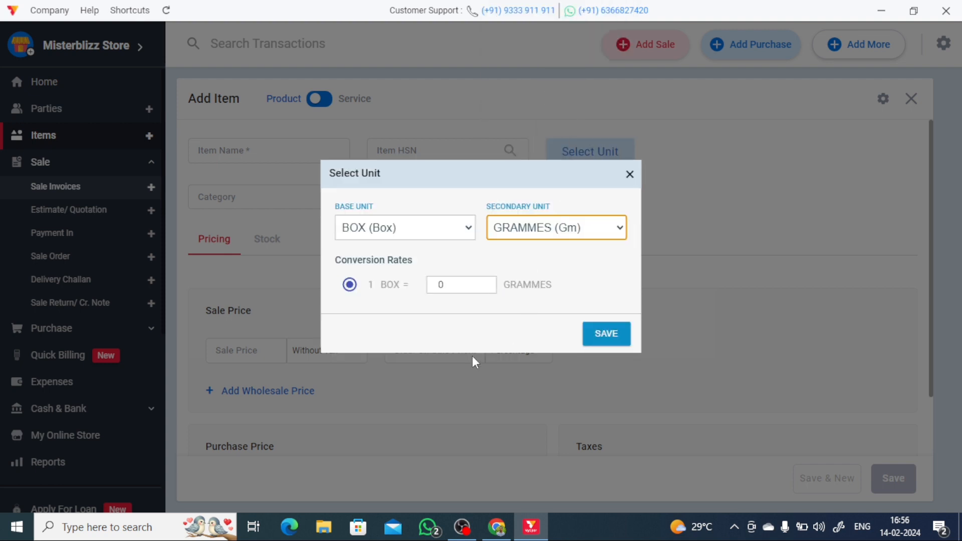
double_click(439, 286)
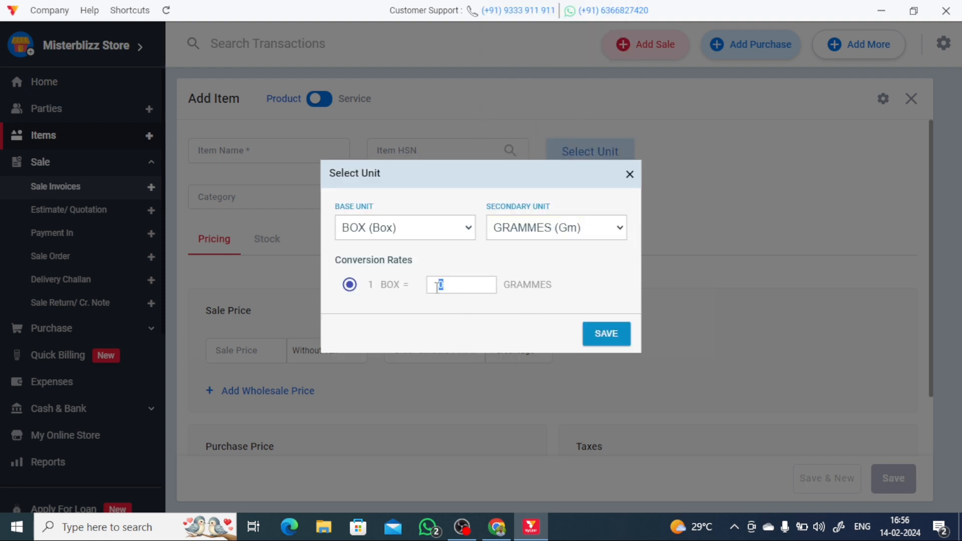
type("500")
left_click(606, 334)
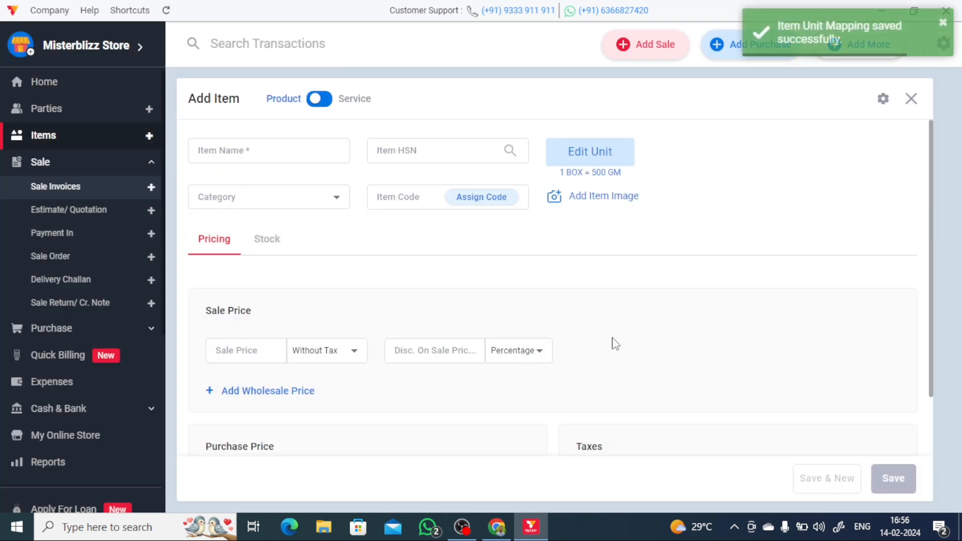
- Set the item's sale price to With Tax
left_click(319, 197)
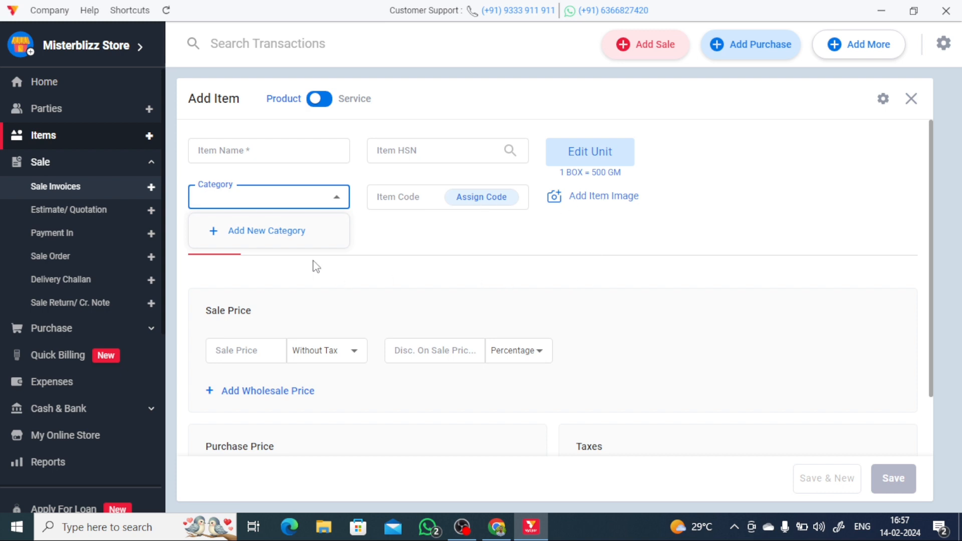
left_click(240, 349)
left_click(240, 349)
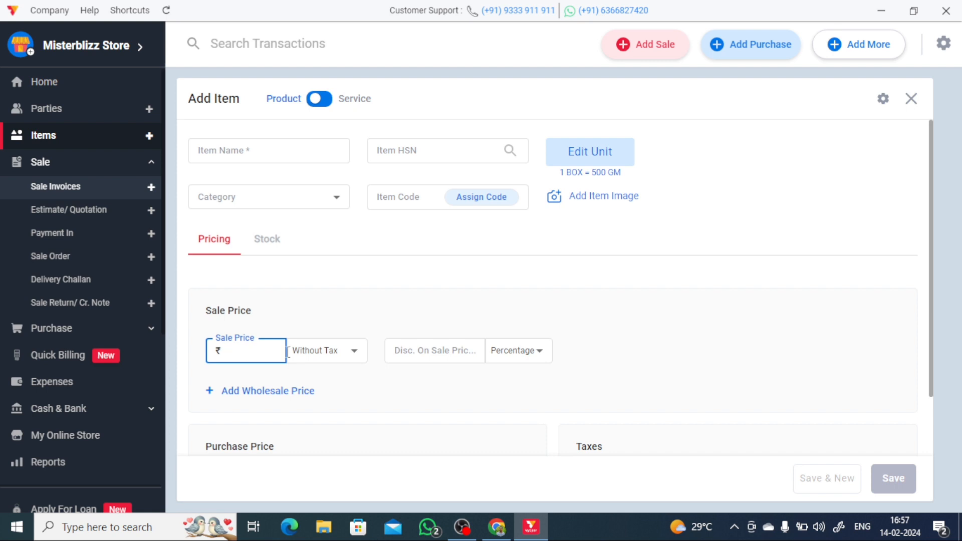
left_click(344, 351)
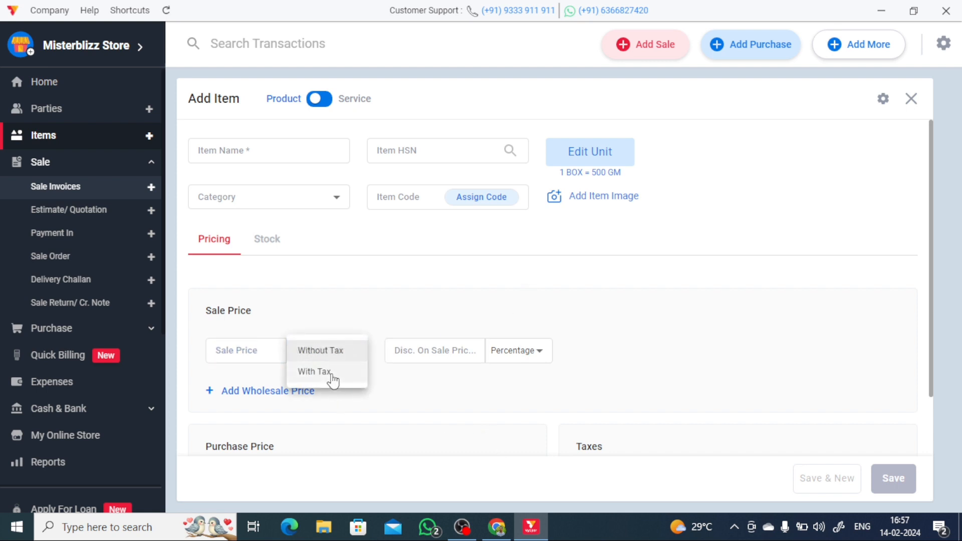
left_click(333, 381)
- Switch the sale-price discount type from percentage to Amount
left_click(325, 355)
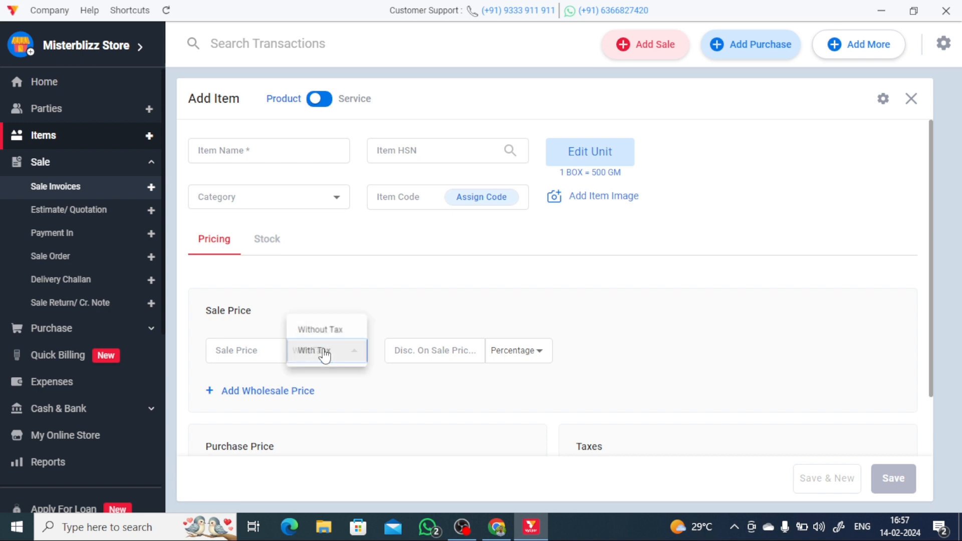
left_click(441, 351)
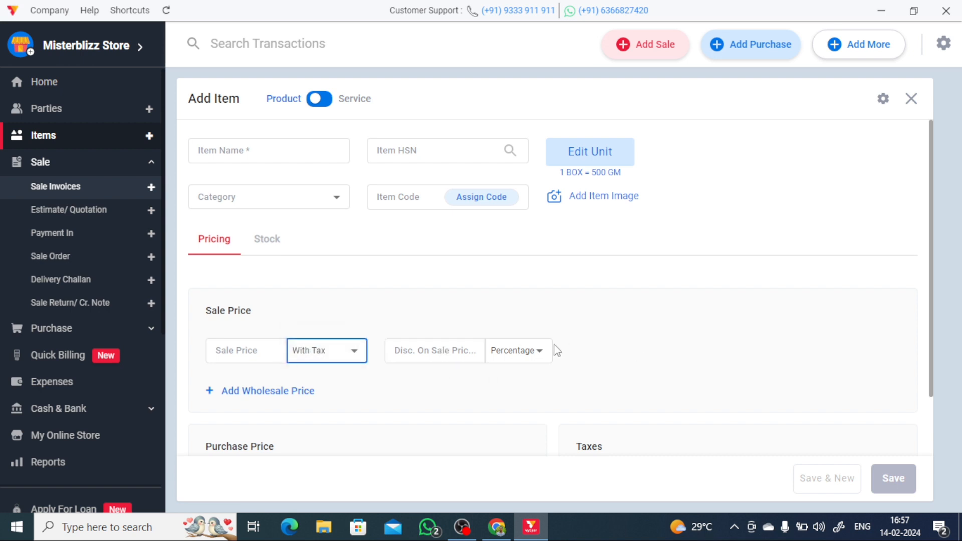
left_click(524, 351)
left_click(523, 374)
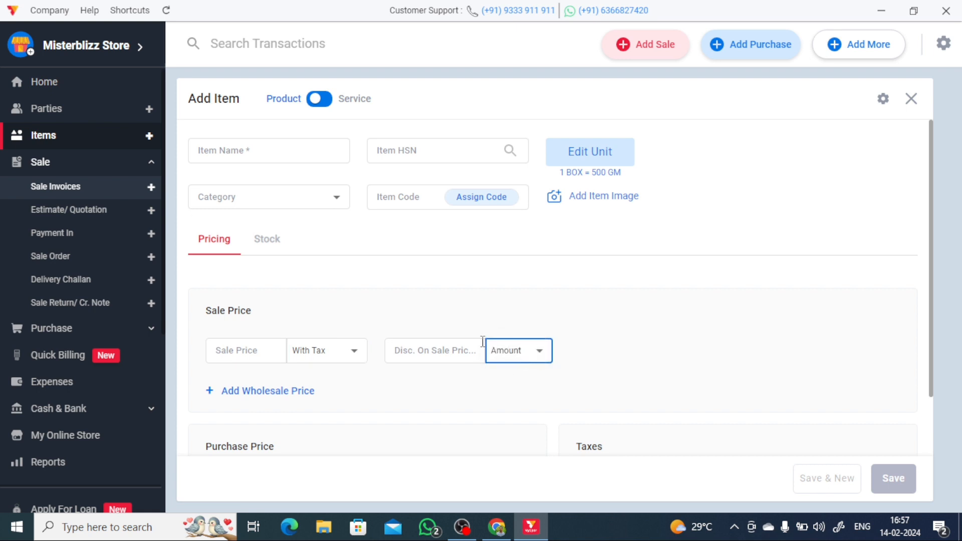
scroll(652, 369, "down", 2)
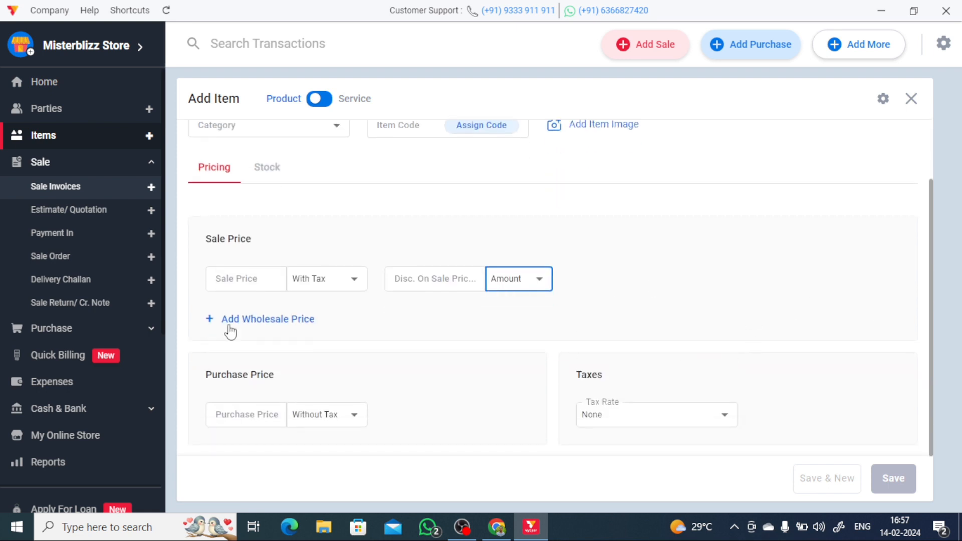
- Enter sale price 100, wholesale price 80 for minimum 10 boxes, and purchase price 60
left_click(283, 325)
left_click(249, 358)
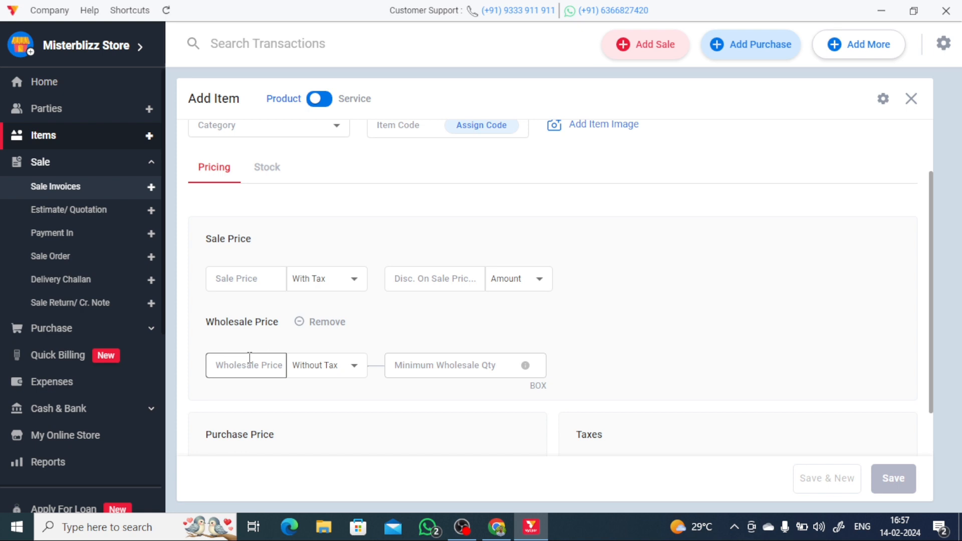
left_click(251, 278)
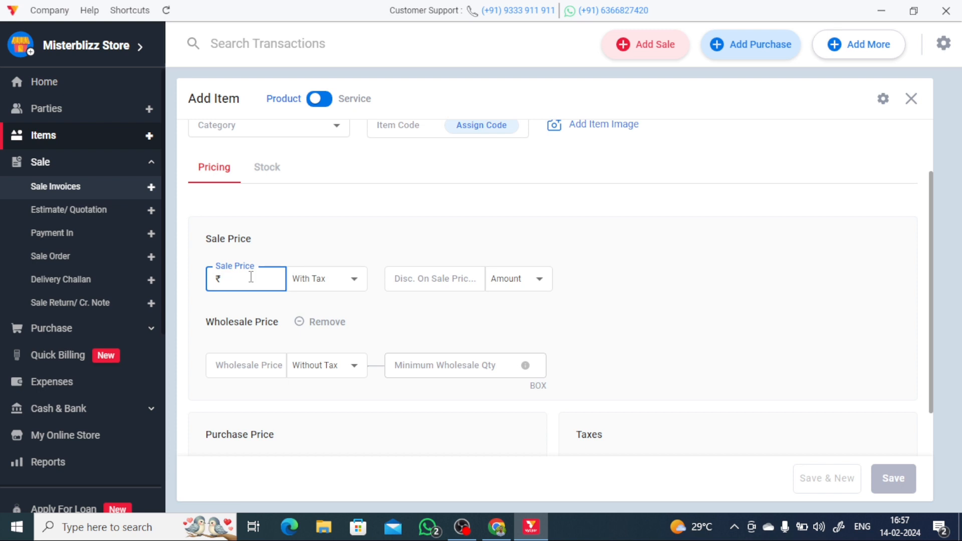
left_click(245, 362)
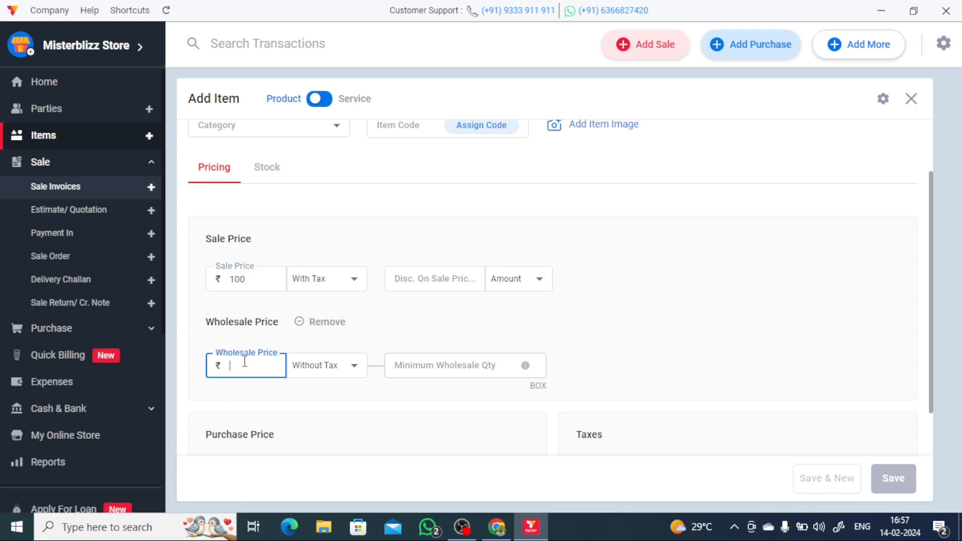
type("80")
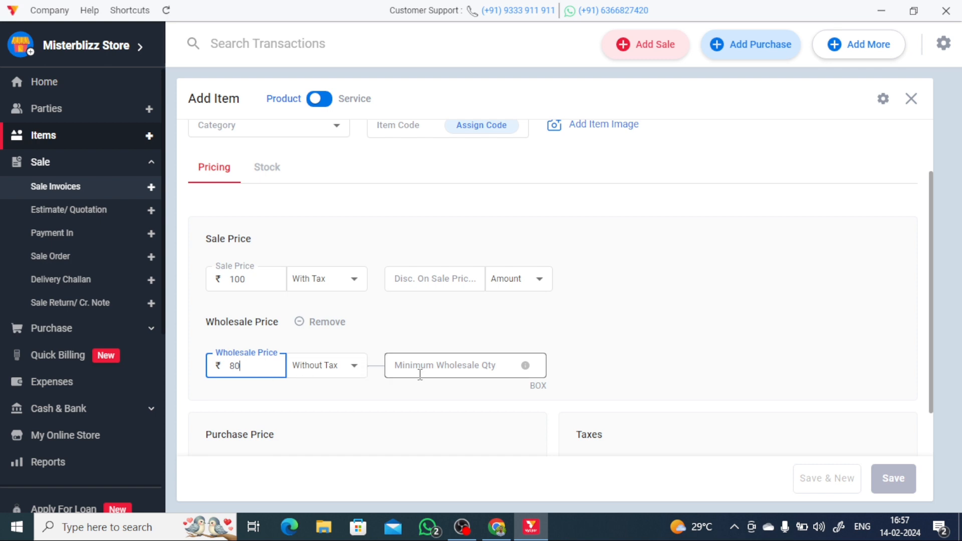
left_click(431, 369)
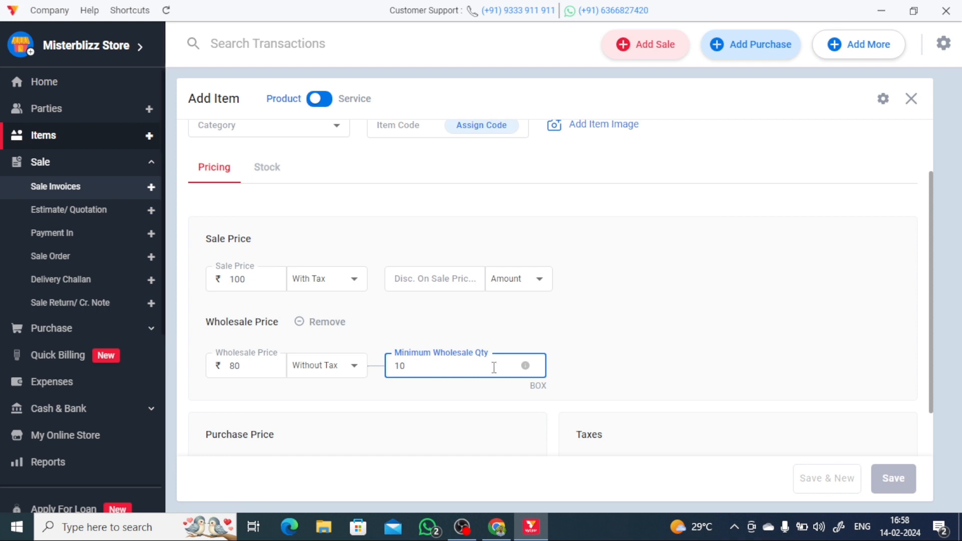
scroll(408, 389, "down", 2)
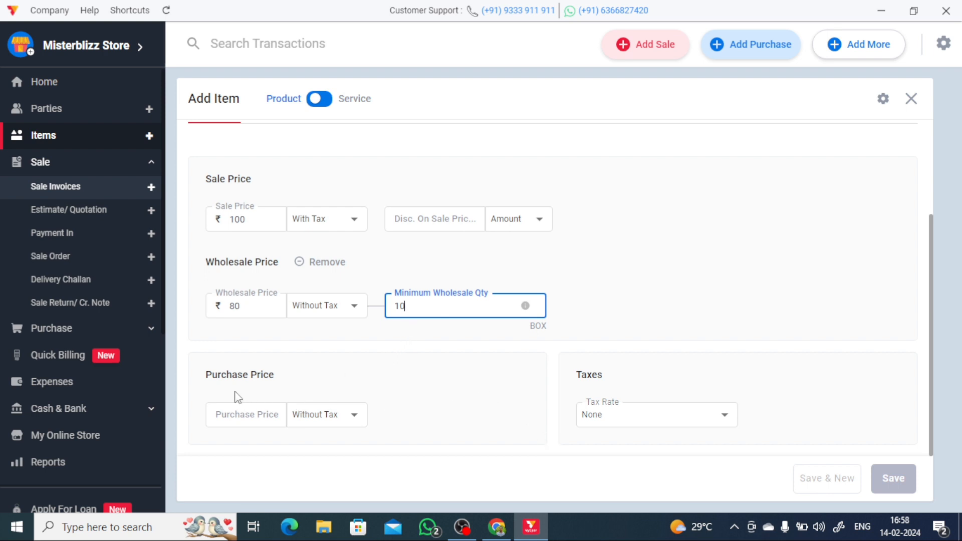
left_click(258, 417)
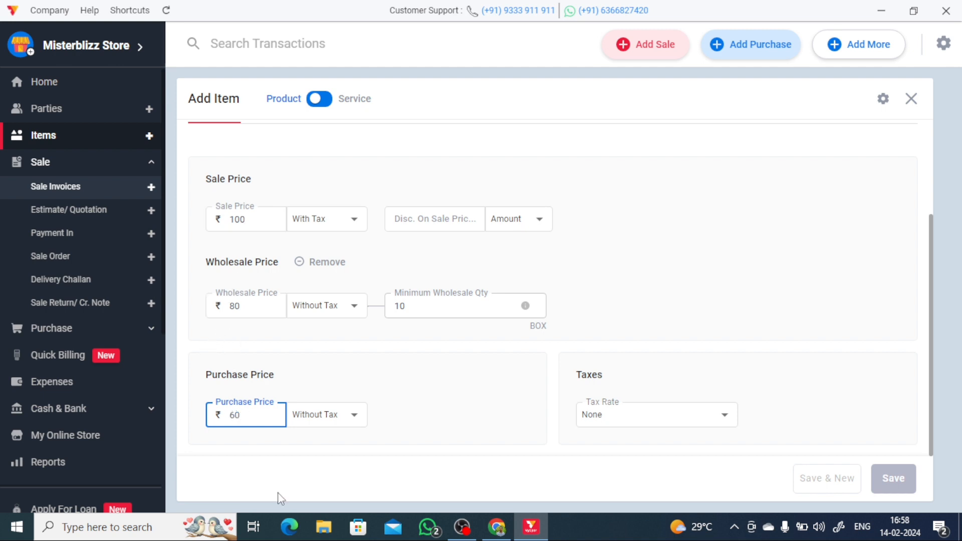
left_click(348, 416)
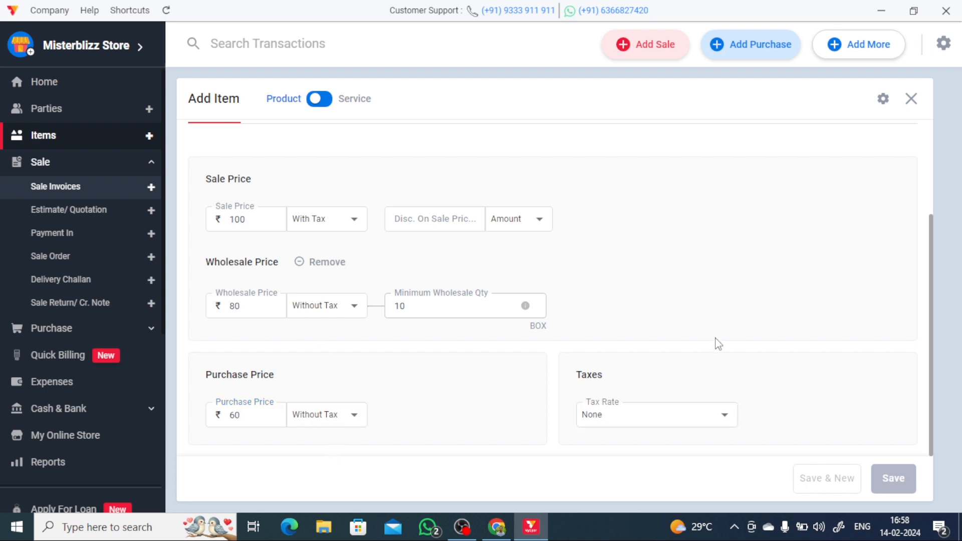
scroll(743, 386, "up", 3)
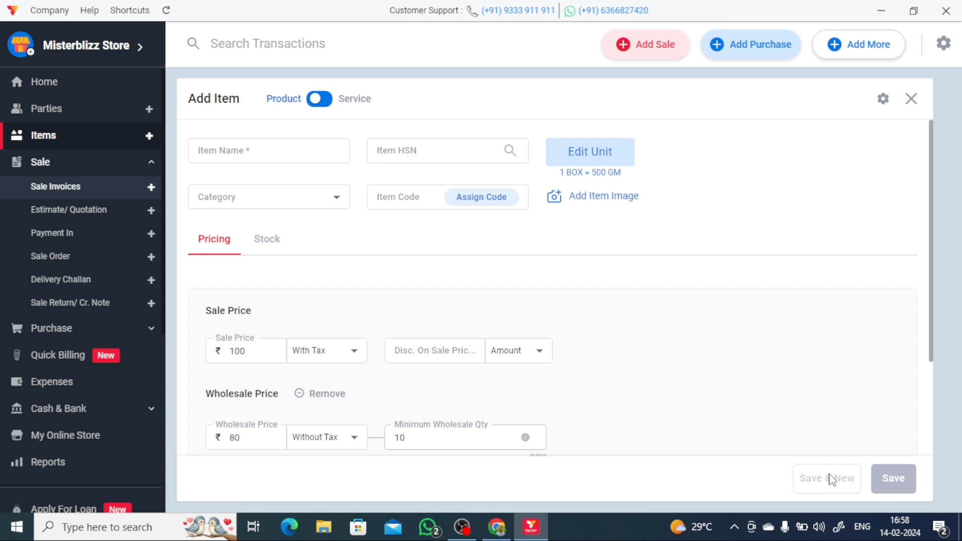
- Switch the item type to Service, then close the form and discard the unsaved item
left_click(328, 101)
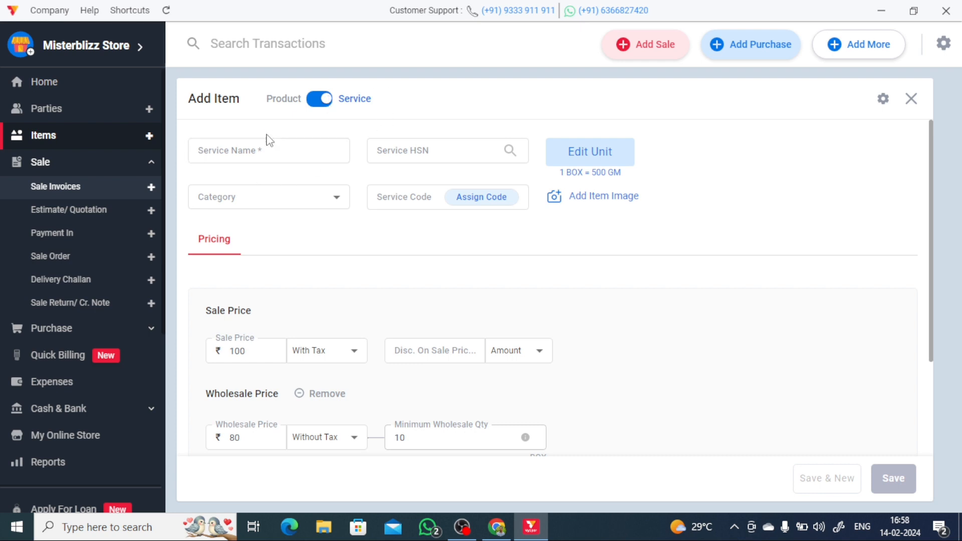
scroll(218, 253, "down", 3)
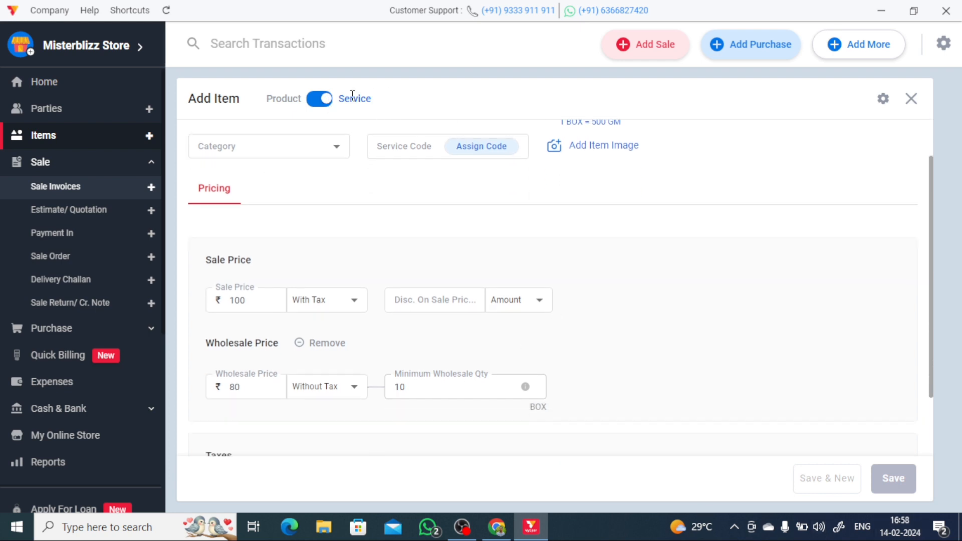
scroll(619, 350, "up", 3)
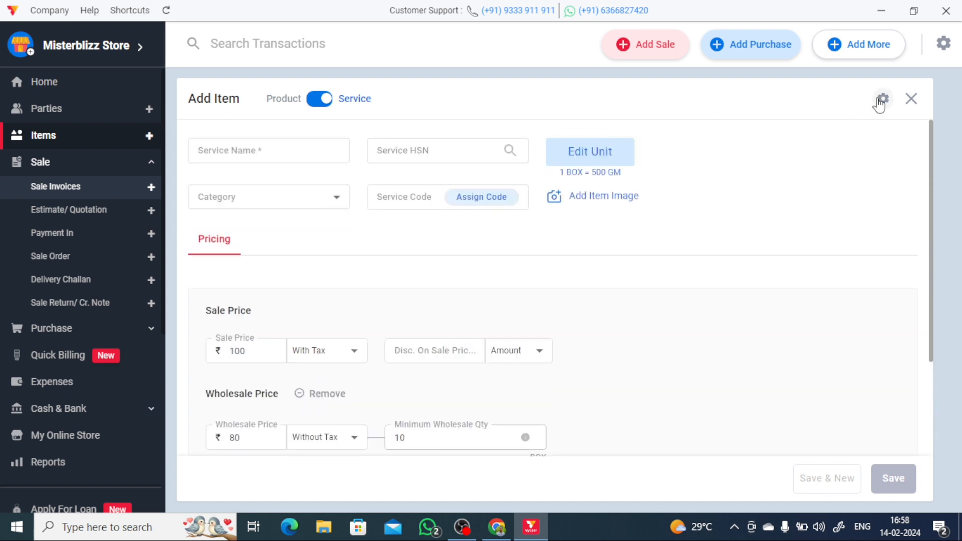
left_click(911, 98)
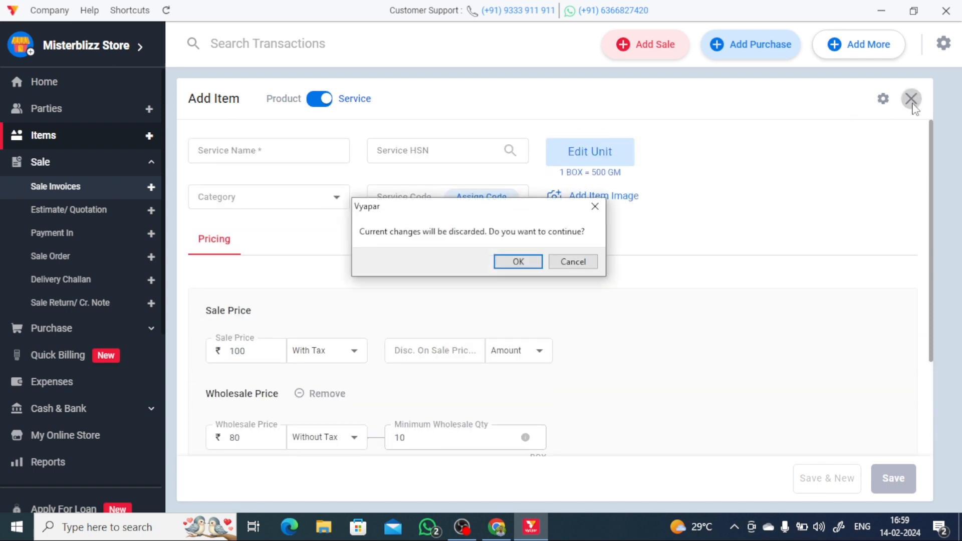
left_click(514, 263)
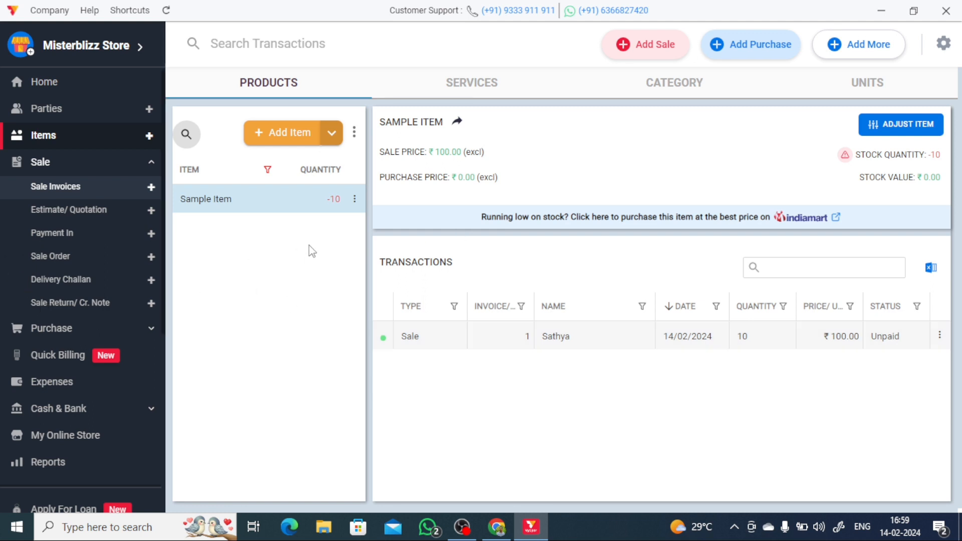
- Choose Import Items from the Add Item dropdown to reach the ready-made item library
left_click(332, 134)
left_click(57, 144)
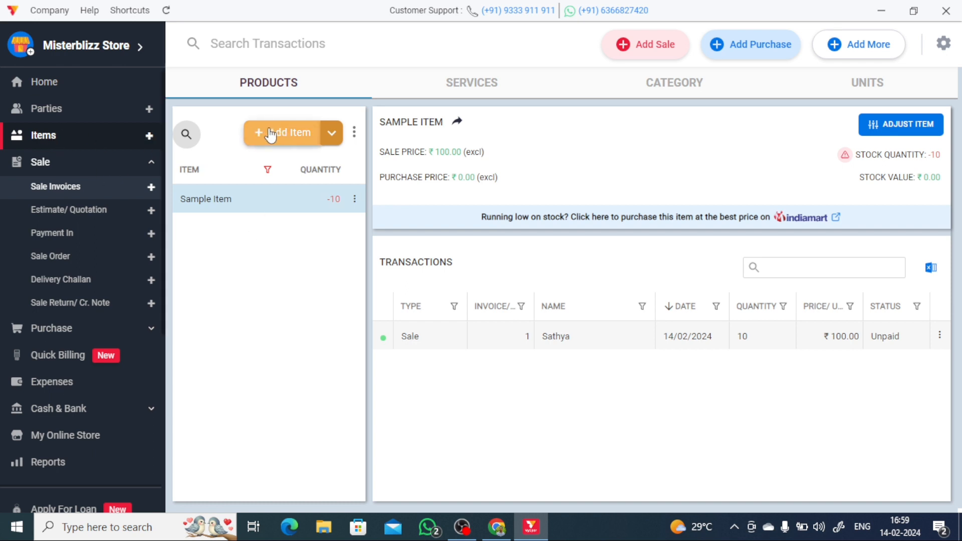
left_click(333, 134)
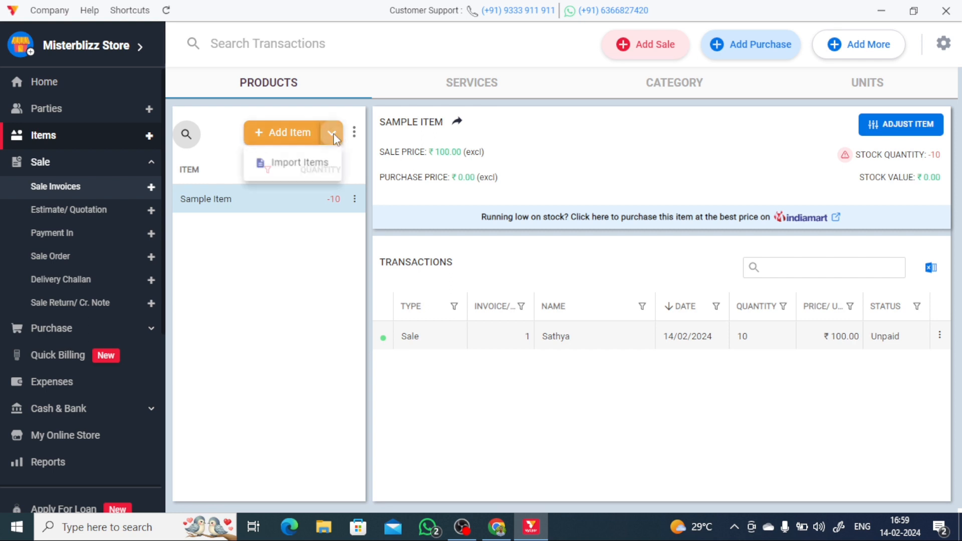
left_click(282, 170)
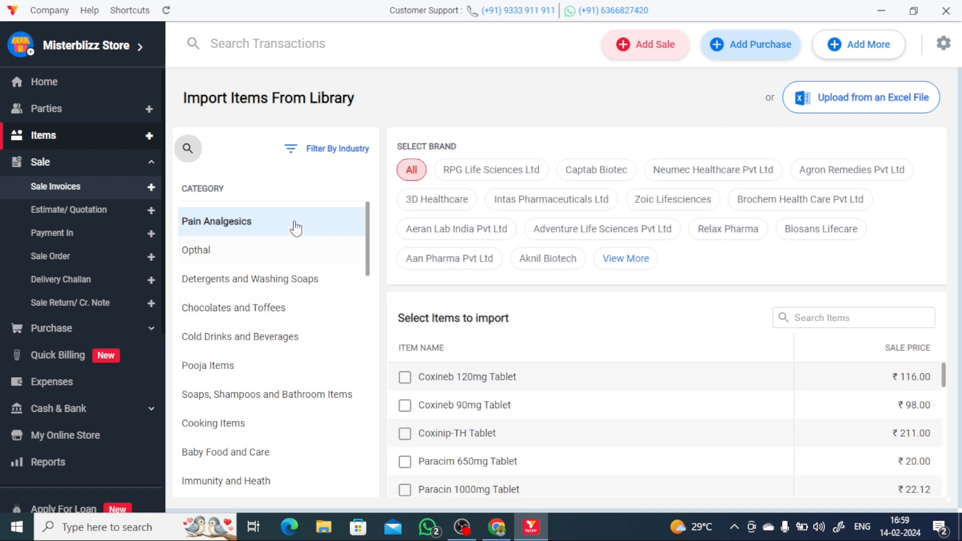
- Filter the import library by industry to only FMCG, General Stores
left_click(333, 149)
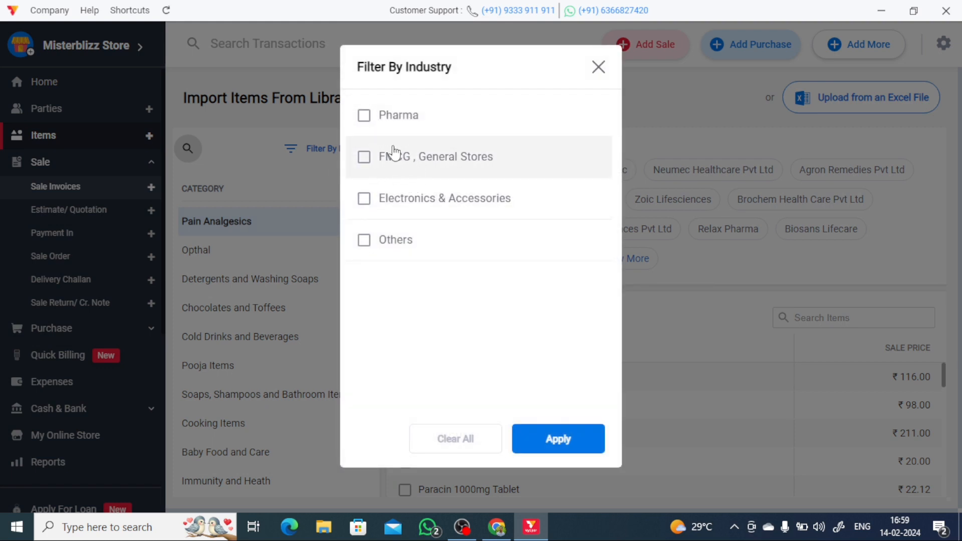
left_click(365, 159)
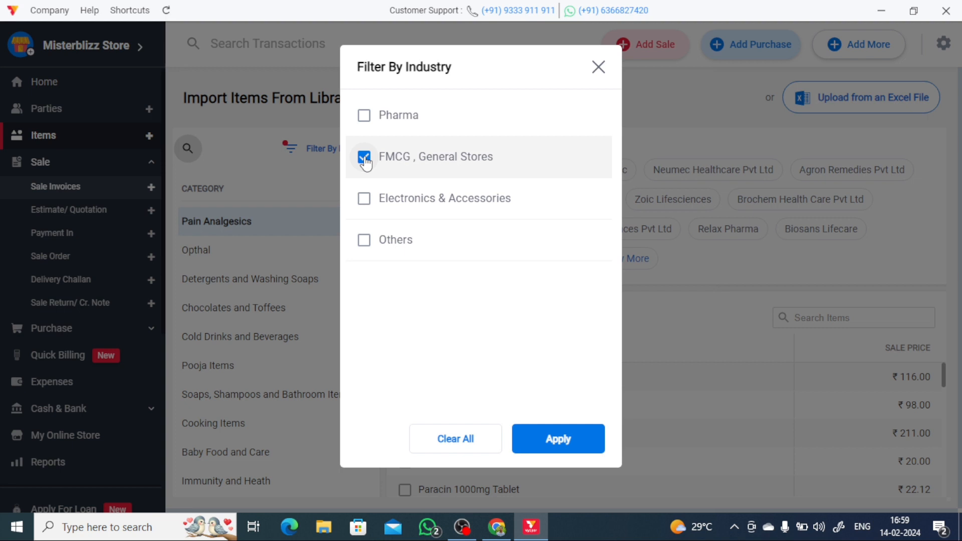
left_click(365, 159)
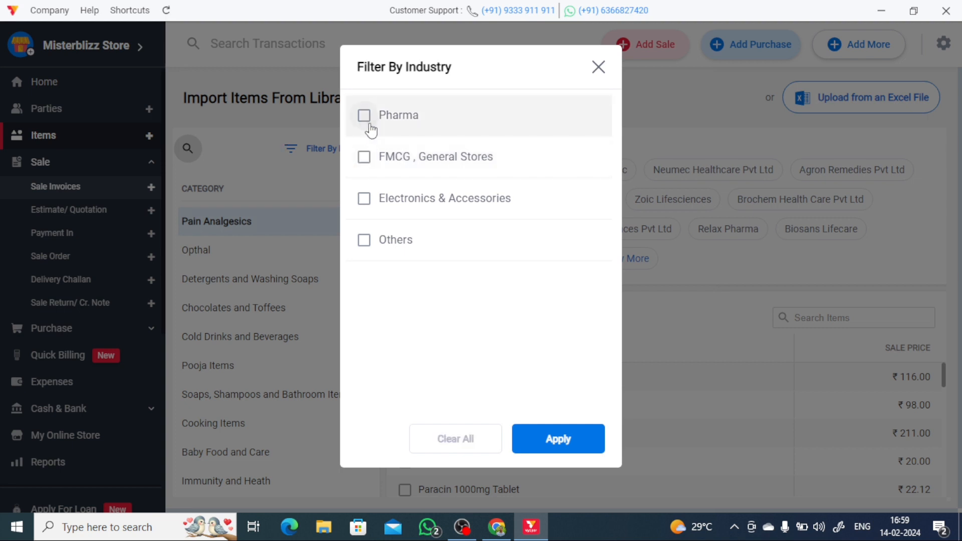
left_click(370, 125)
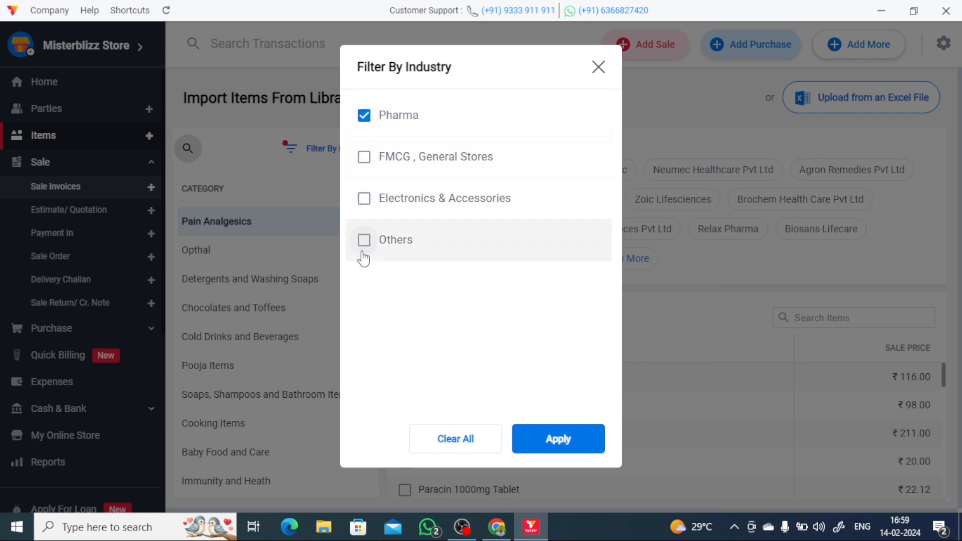
left_click(366, 242)
left_click(368, 242)
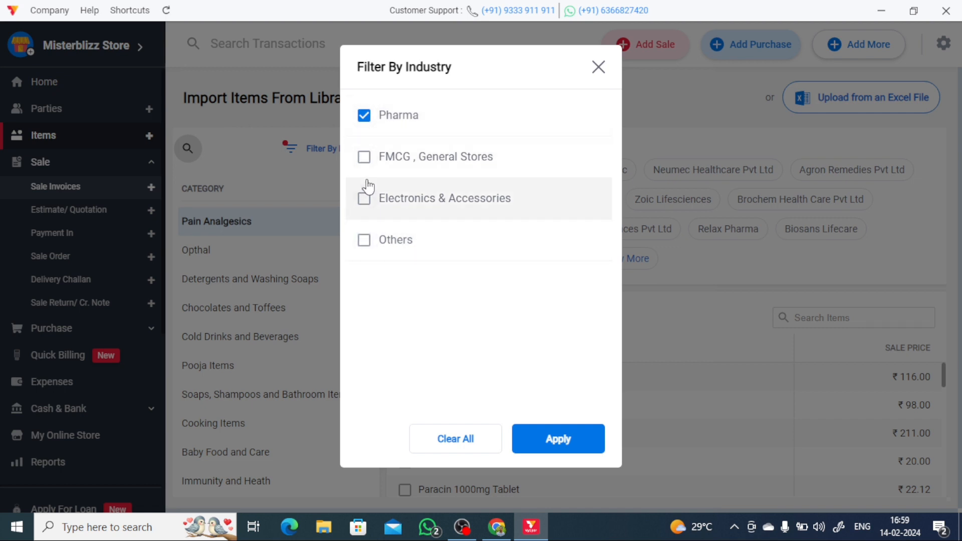
left_click(376, 161)
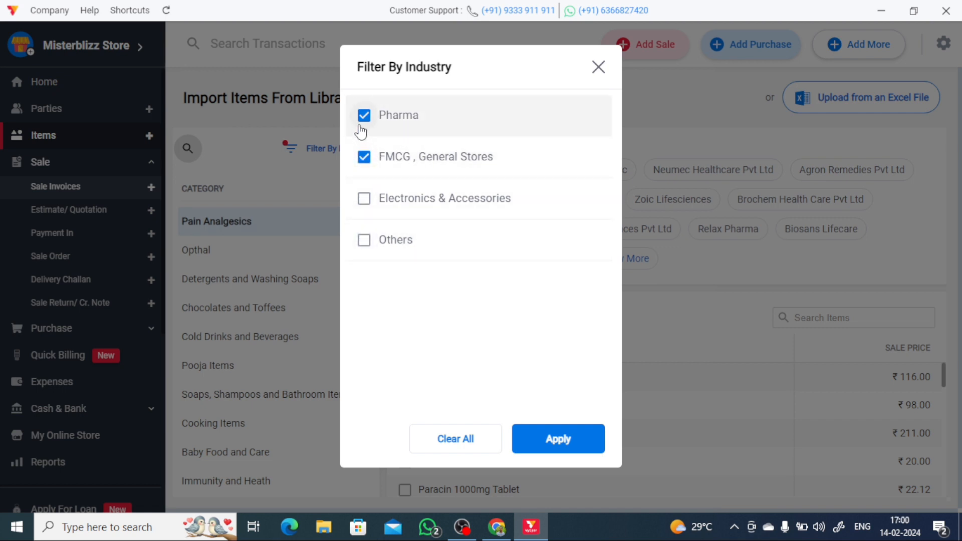
left_click(362, 129)
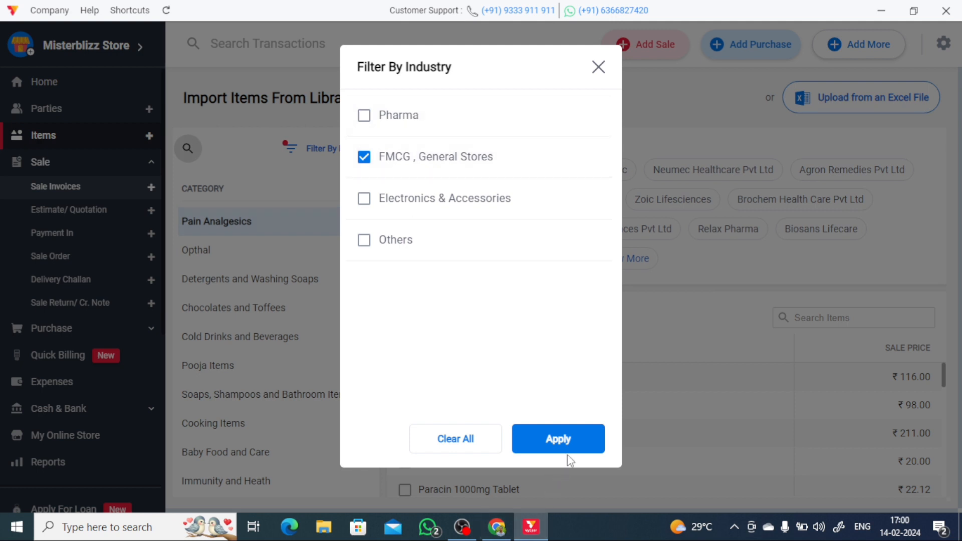
left_click(575, 437)
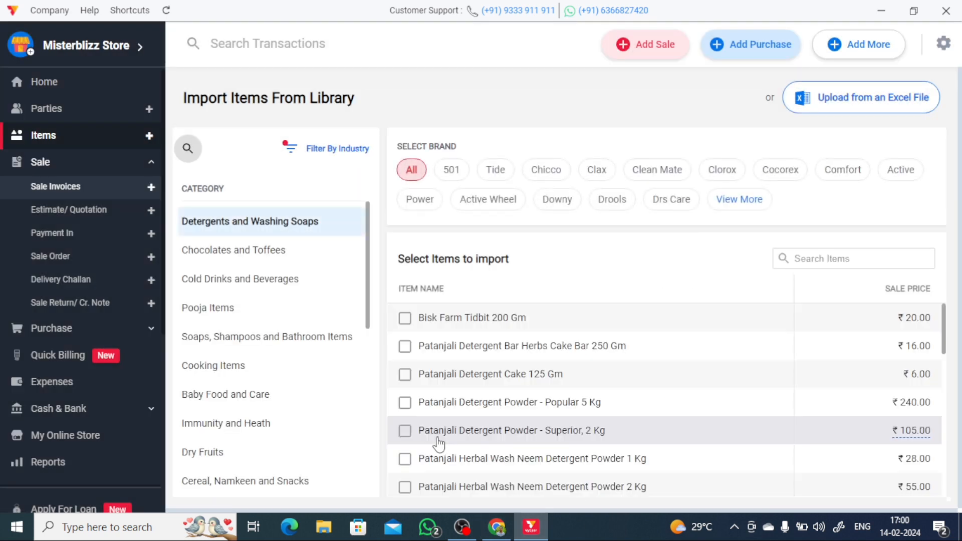
- Open the Chocolates and Toffees category in the import library
scroll(248, 366, "down", 3)
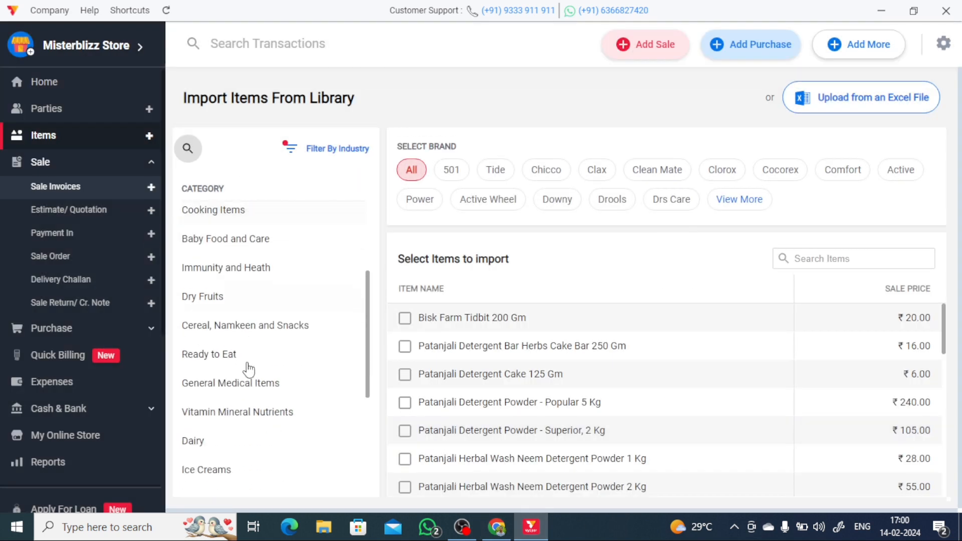
scroll(249, 386, "down", 4)
scroll(250, 393, "up", 7)
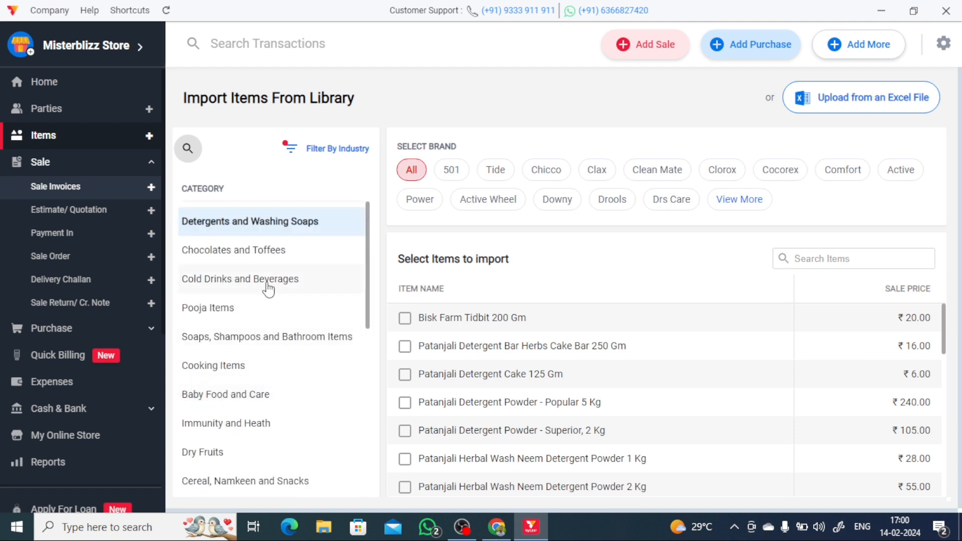
left_click(208, 250)
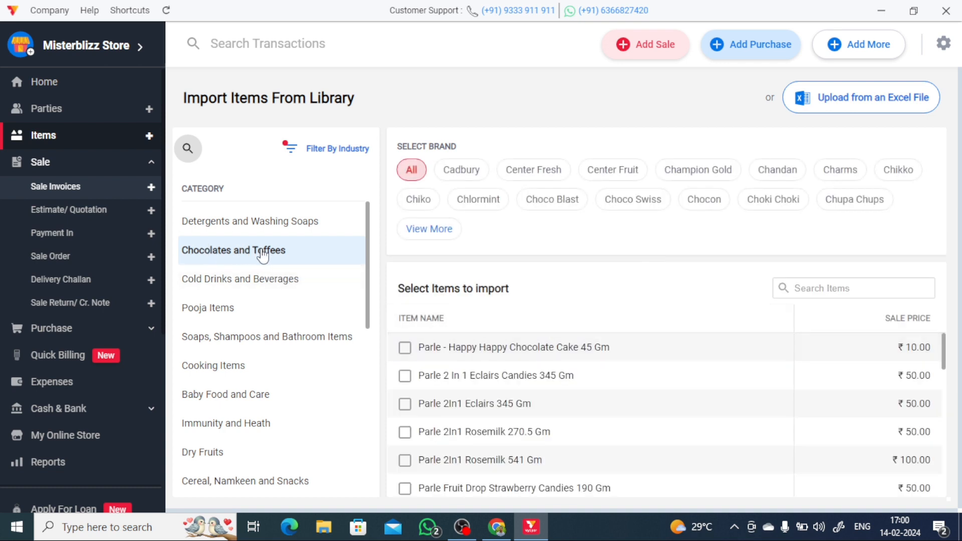
scroll(492, 457, "down", 5)
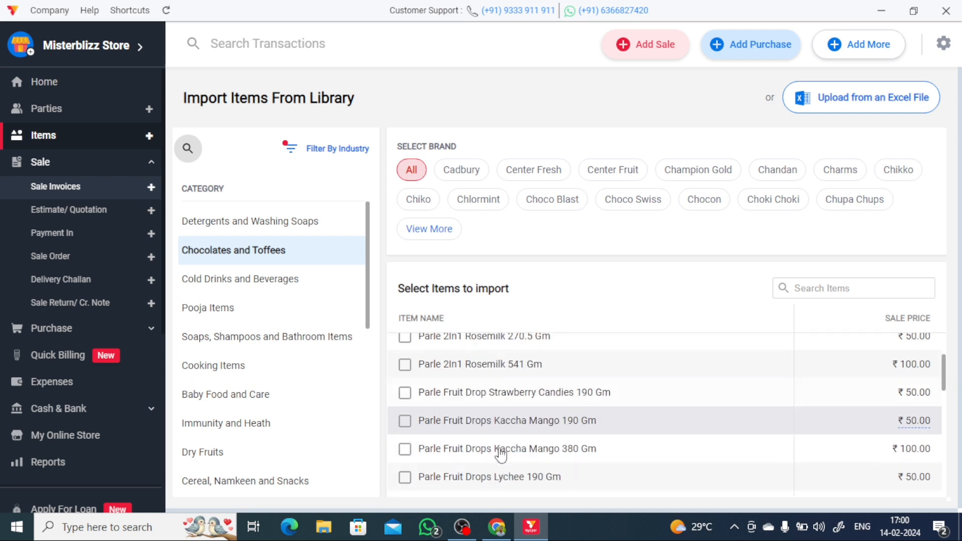
scroll(501, 456, "down", 10)
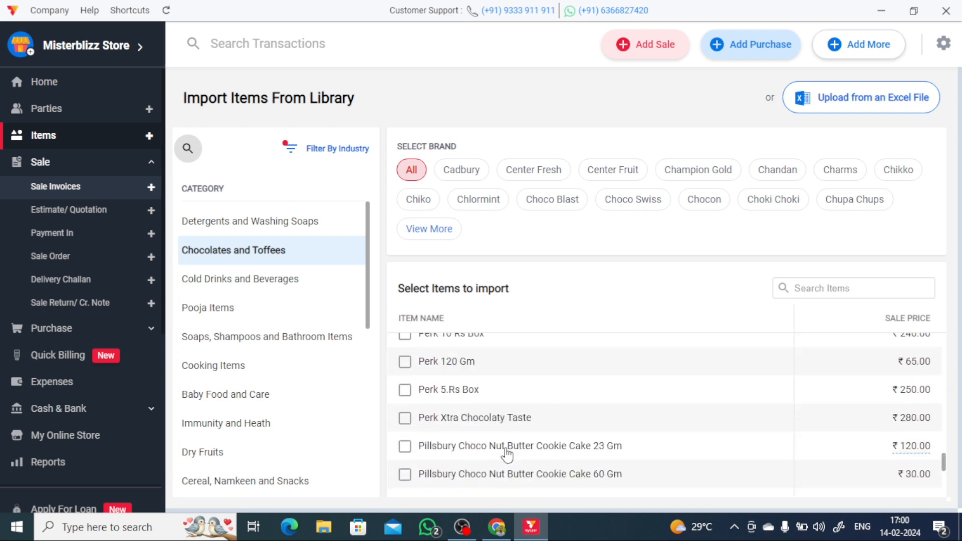
scroll(500, 461, "up", 15)
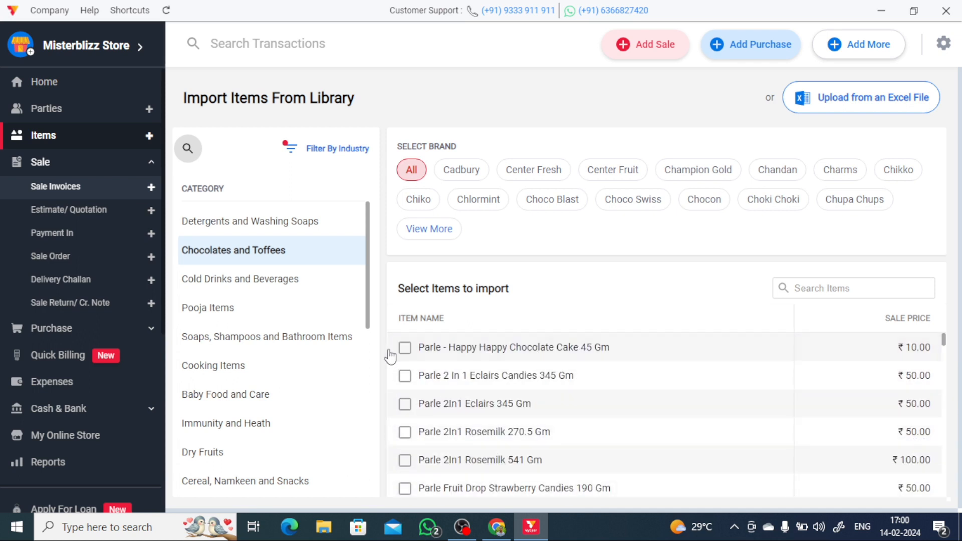
- Tick Parle Happy Happy Chocolate Cake, Parle 2 In 1 Eclairs Candies and Parle 2In1 Rosemilk 270.5 Gm
left_click(404, 348)
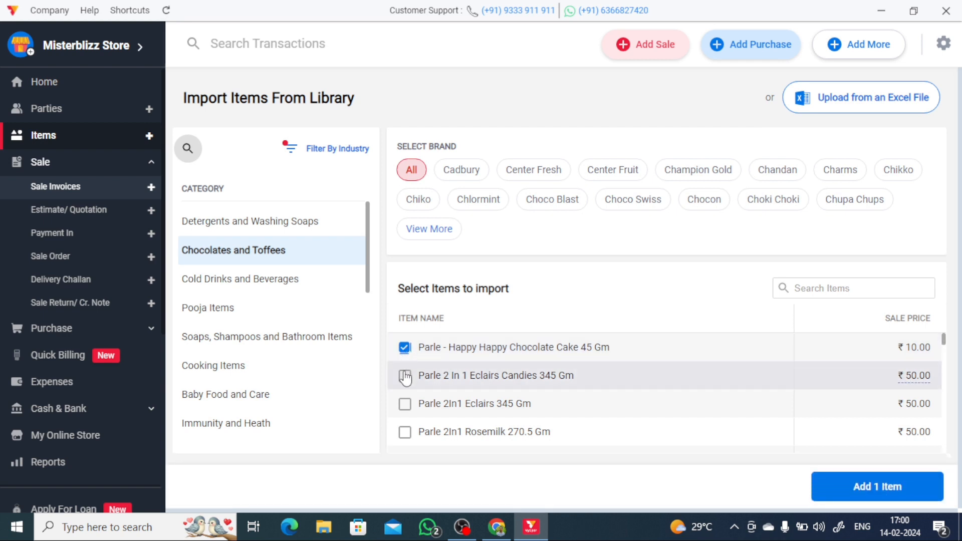
left_click(405, 376)
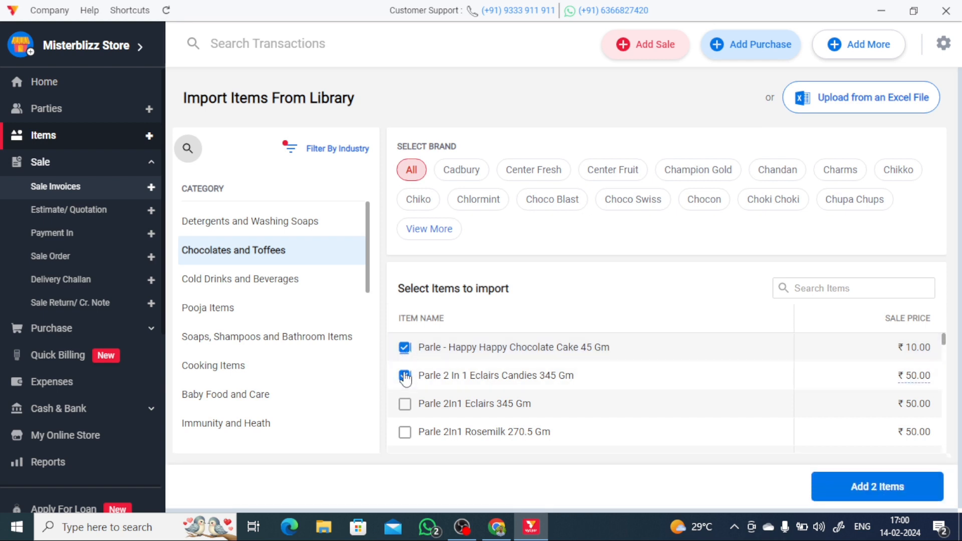
left_click(405, 435)
scroll(430, 389, "down", 5)
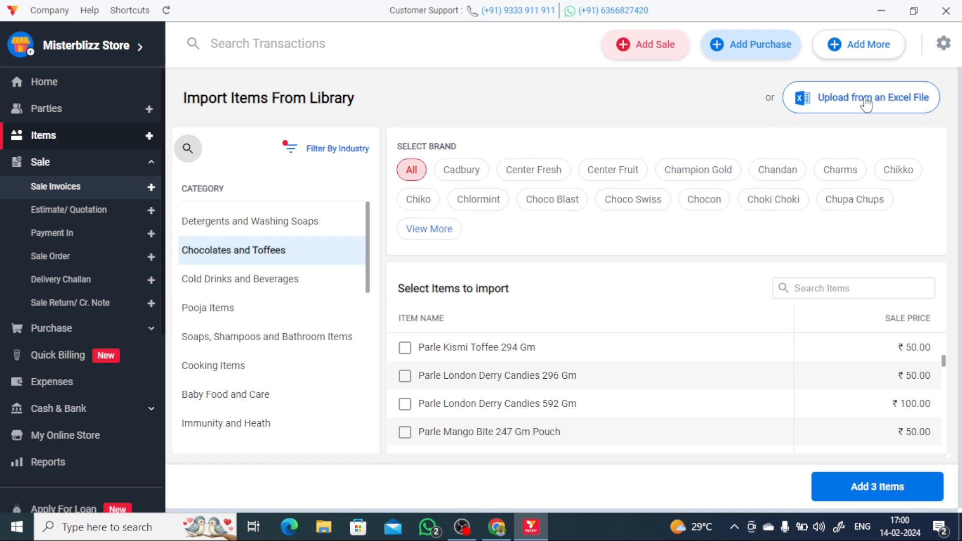
- Switch to Excel item import, then close the file picker without choosing a sheet
left_click(865, 104)
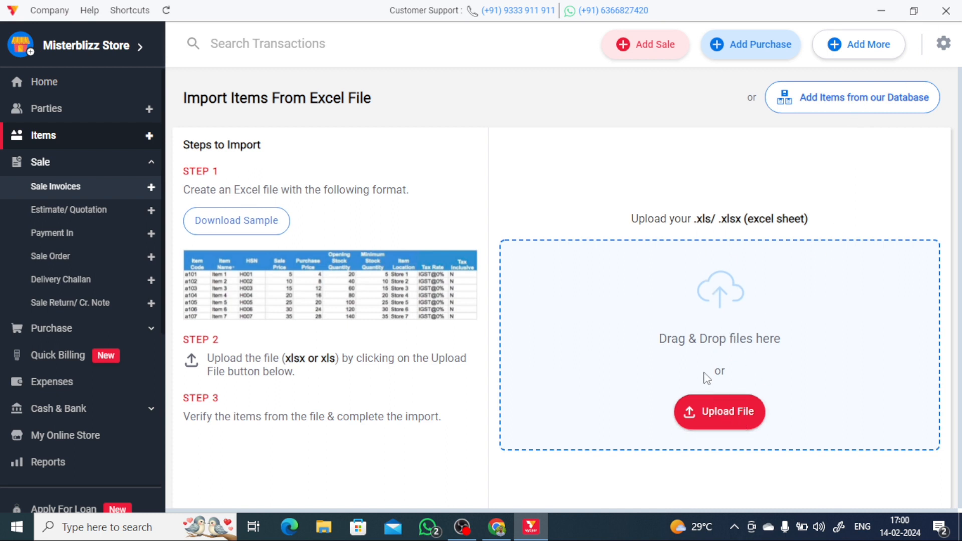
left_click(717, 420)
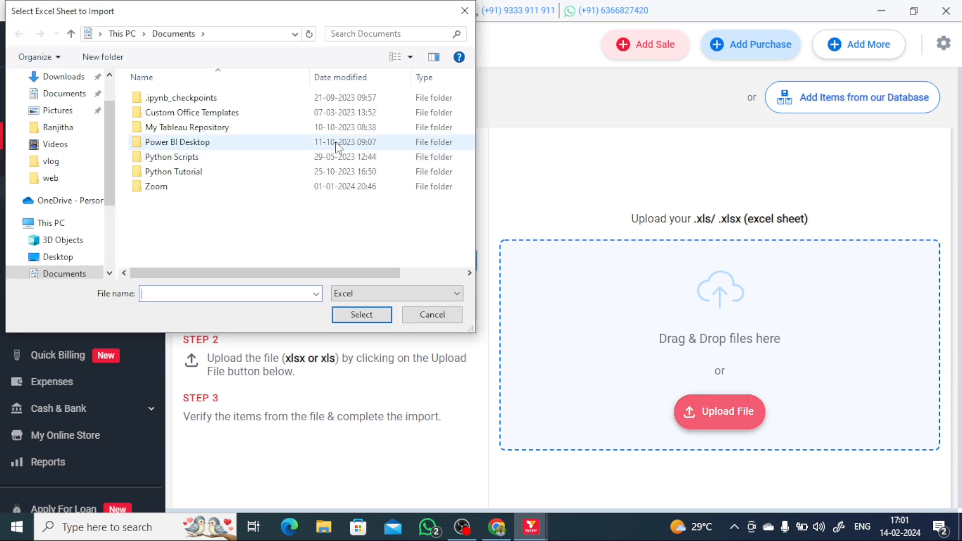
left_click(466, 11)
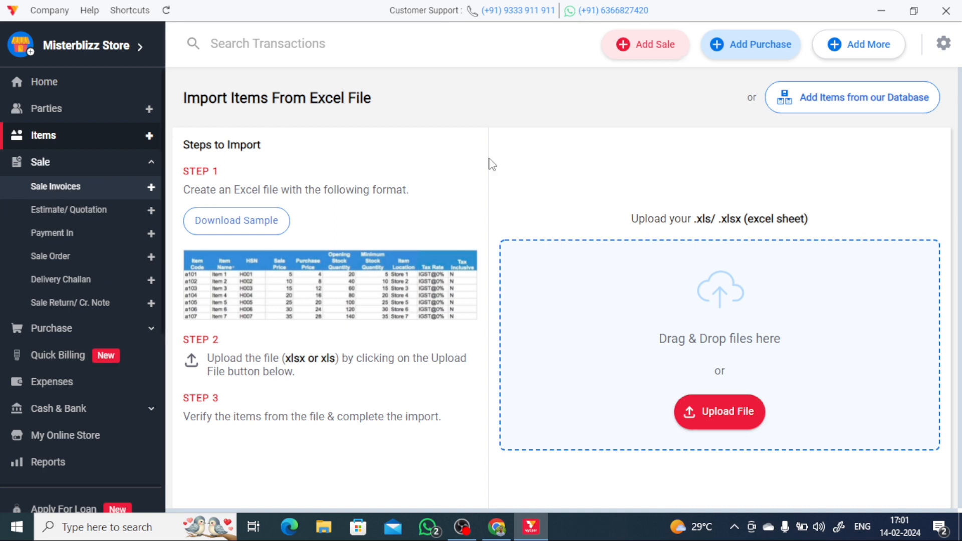
- Open Sale Invoices from the sidebar, listing invoice 1 for ₹1,000 dated 14/02/2024
left_click(56, 162)
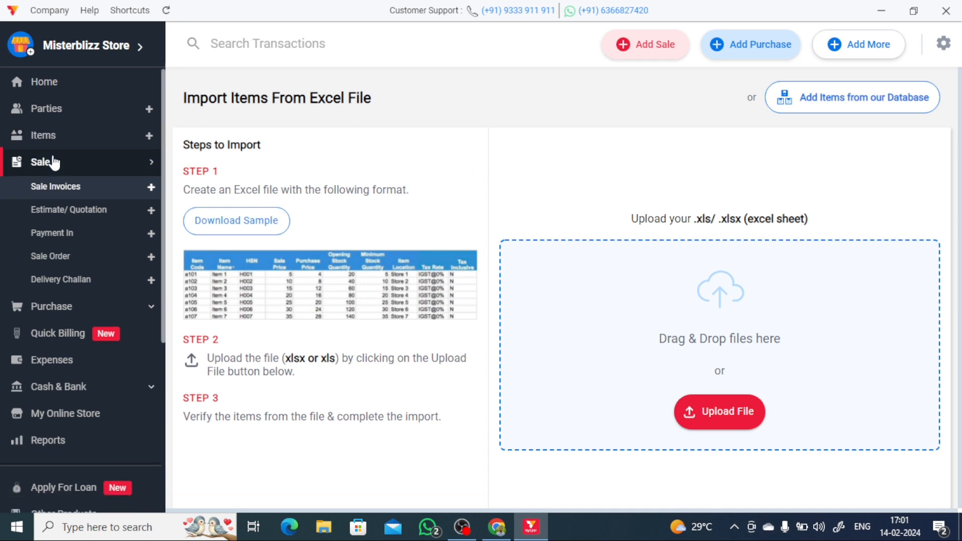
left_click(62, 168)
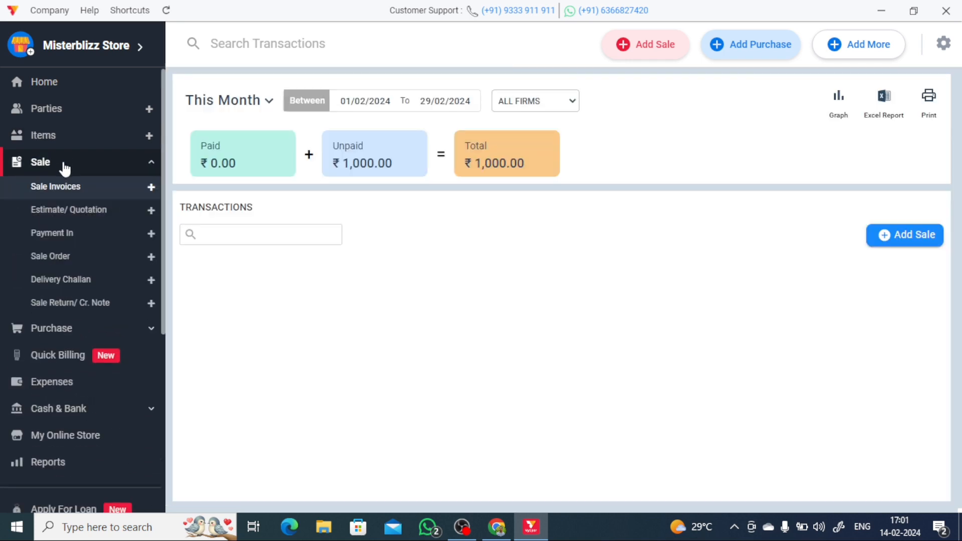
left_click(64, 168)
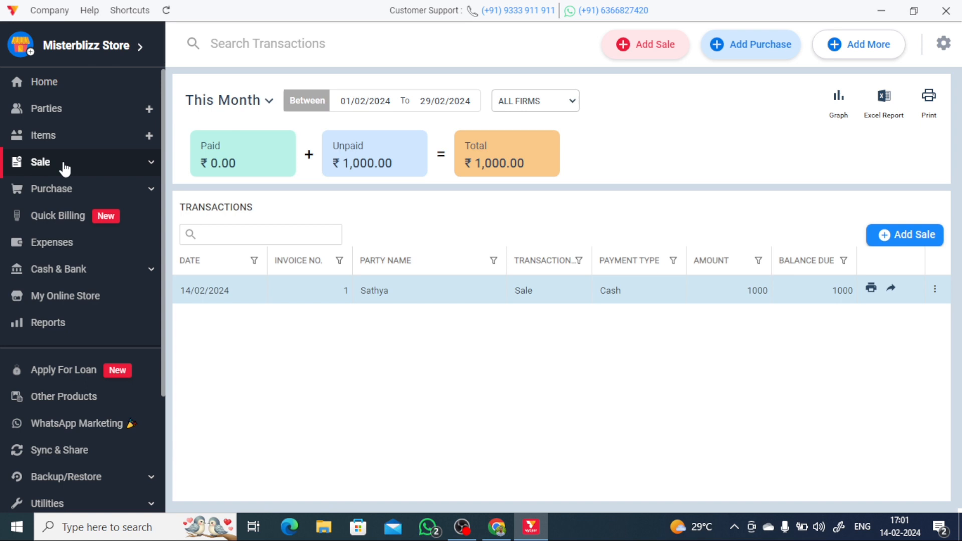
left_click(64, 169)
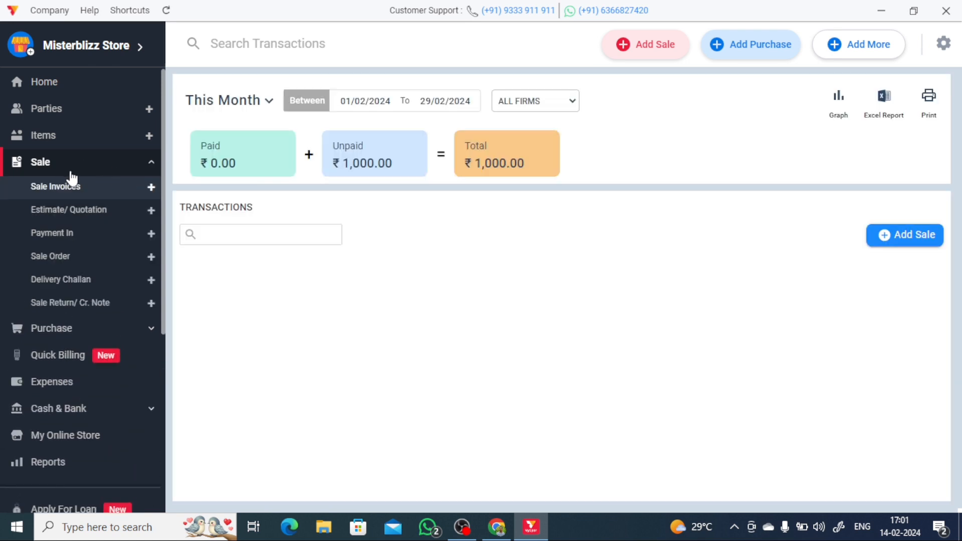
left_click(76, 175)
left_click(76, 174)
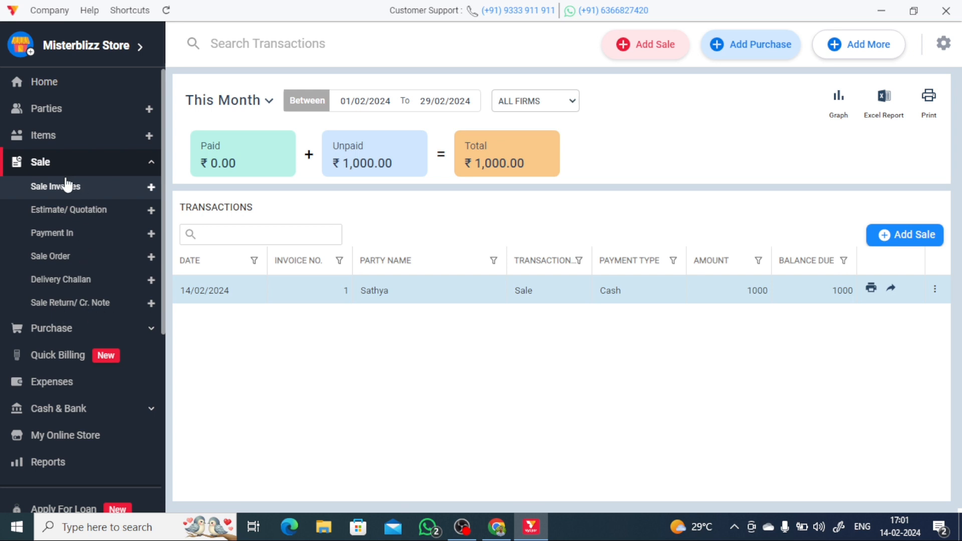
left_click(69, 190)
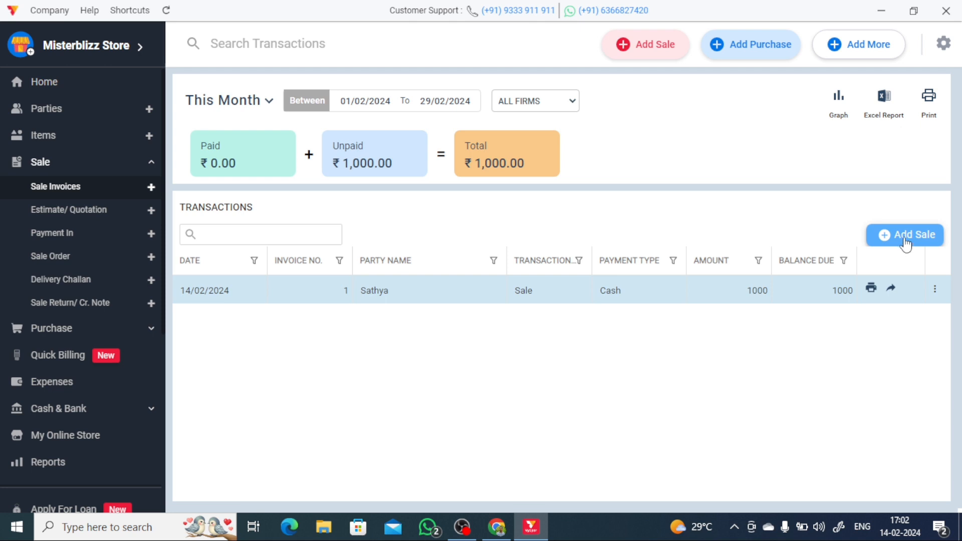
- Start sale invoice 2 via Add Sale, dismissing the tip and leaving the customer unselected
left_click(905, 238)
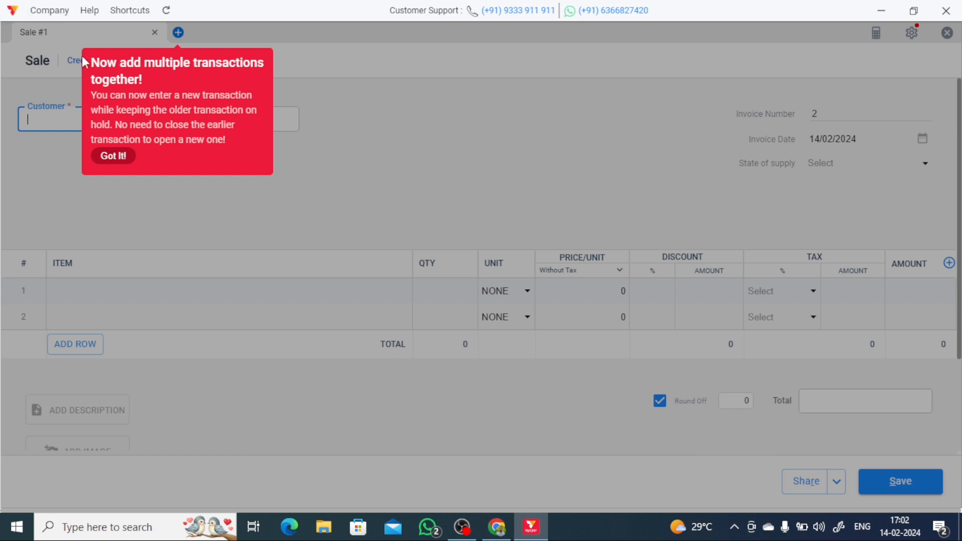
left_click(117, 164)
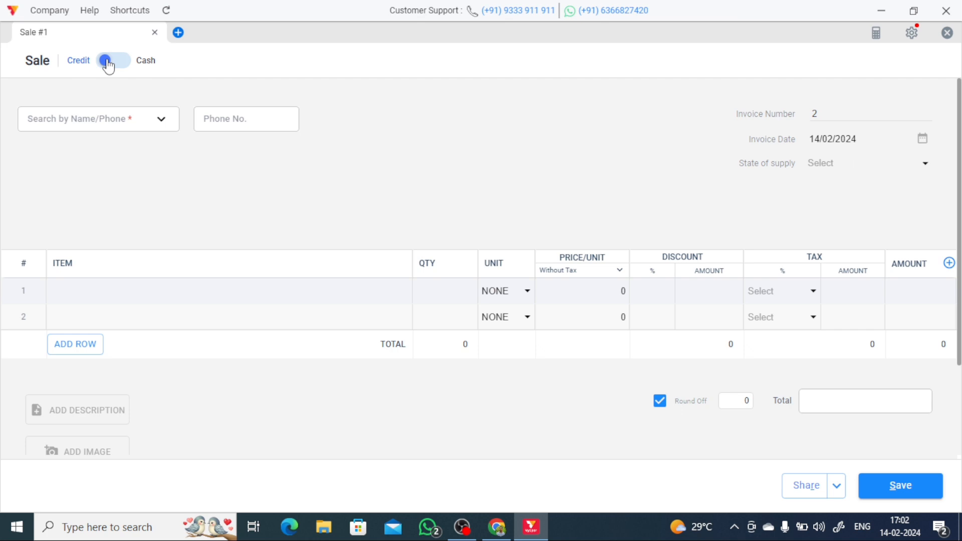
left_click(85, 123)
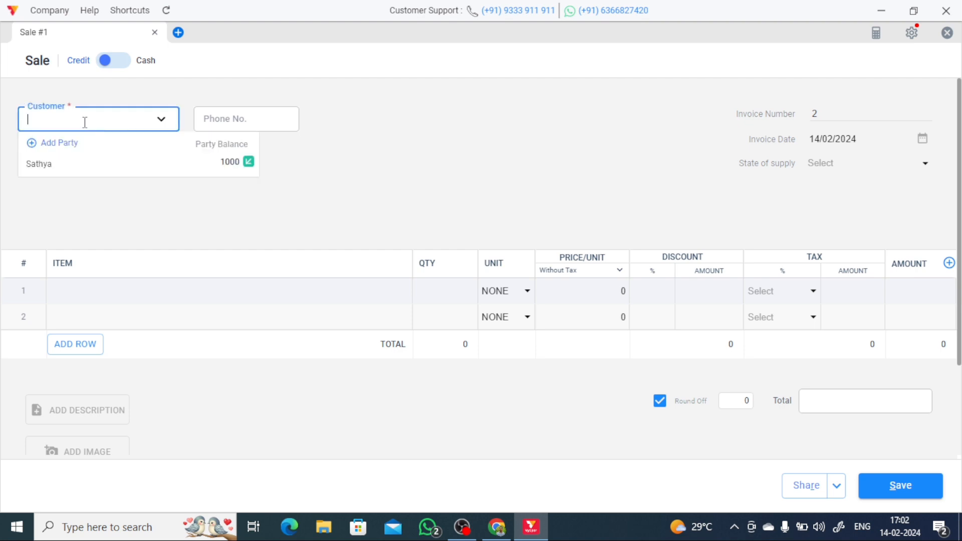
left_click(606, 175)
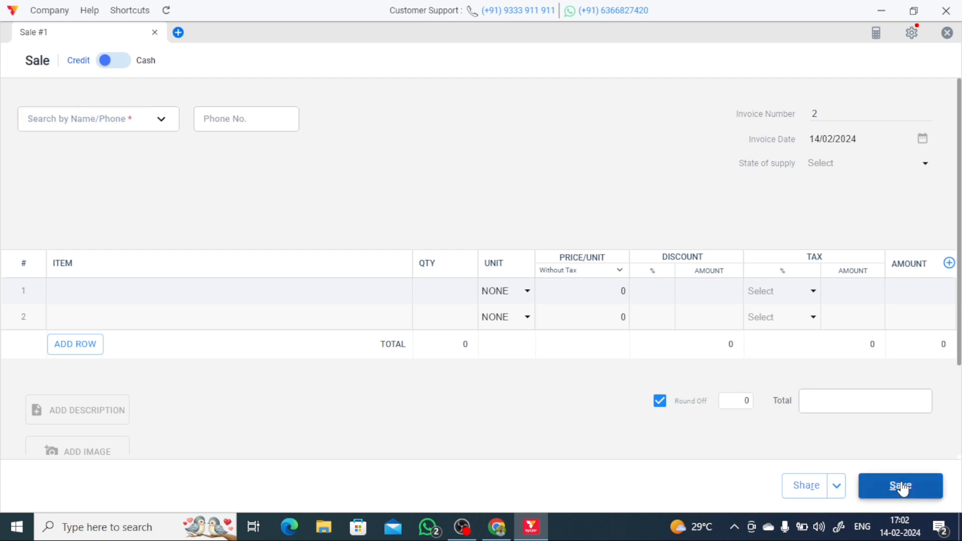
left_click(128, 64)
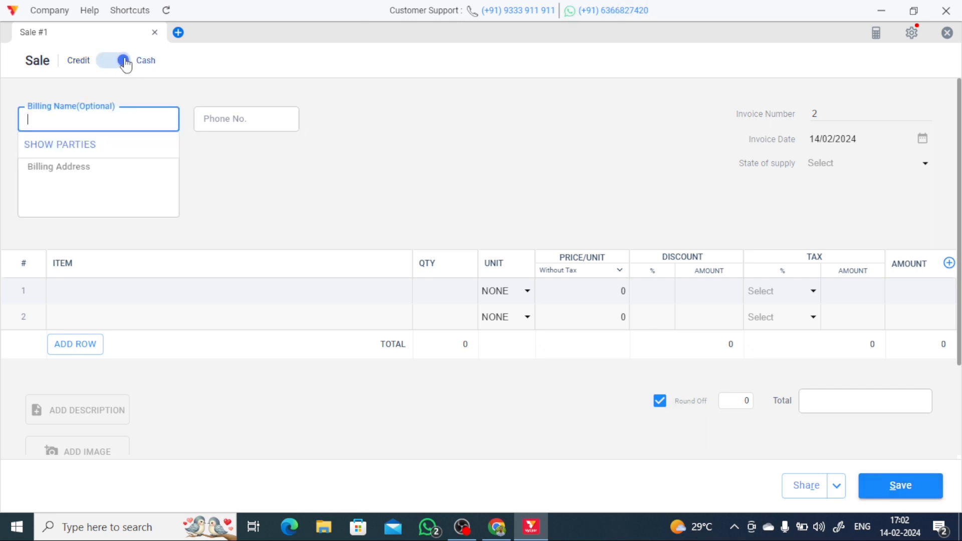
left_click(510, 183)
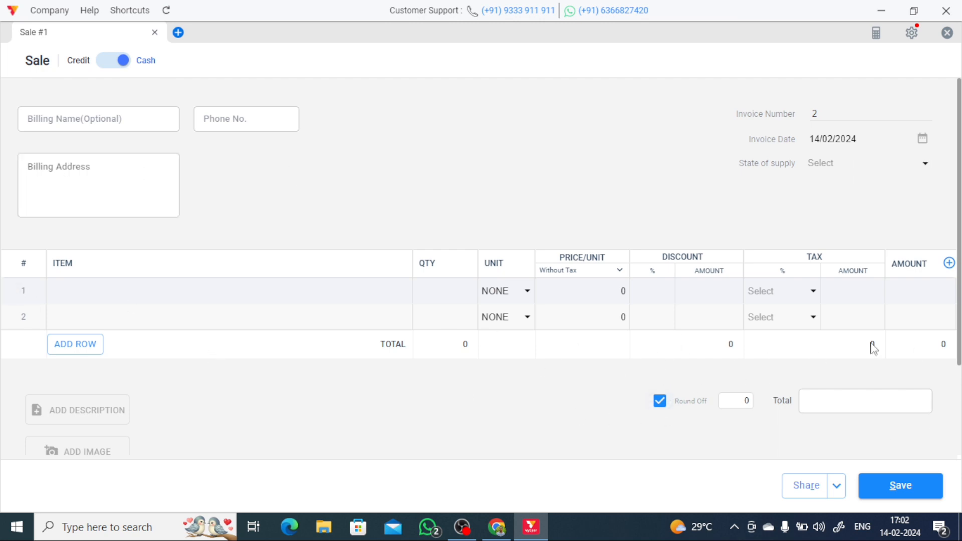
left_click(118, 64)
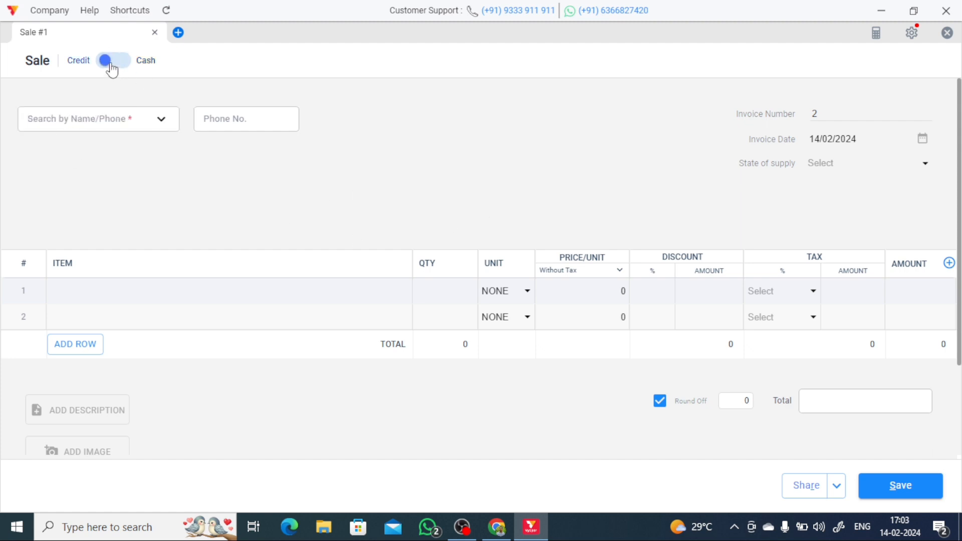
left_click(96, 128)
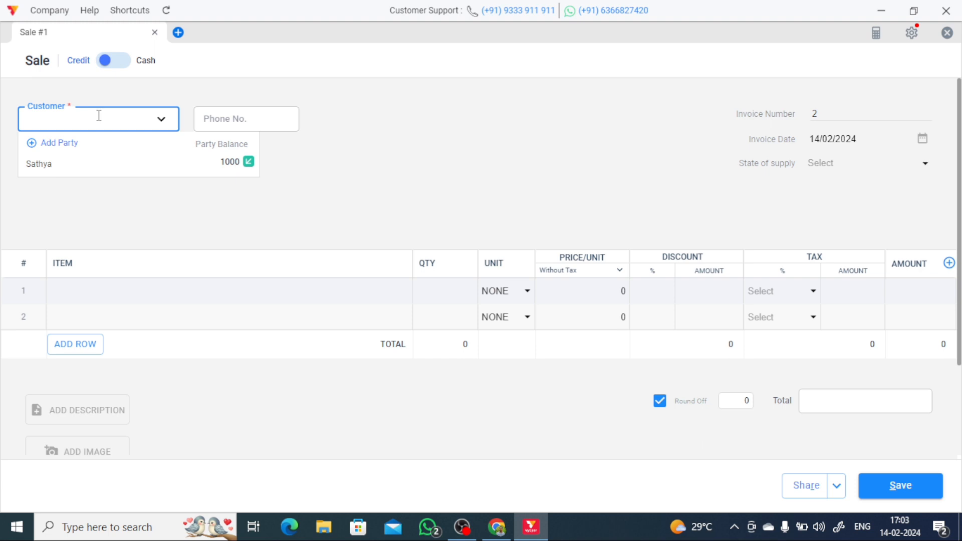
- Enter the customer's name as invoice 2's party, then go to the first item row
type("Ranjitha")
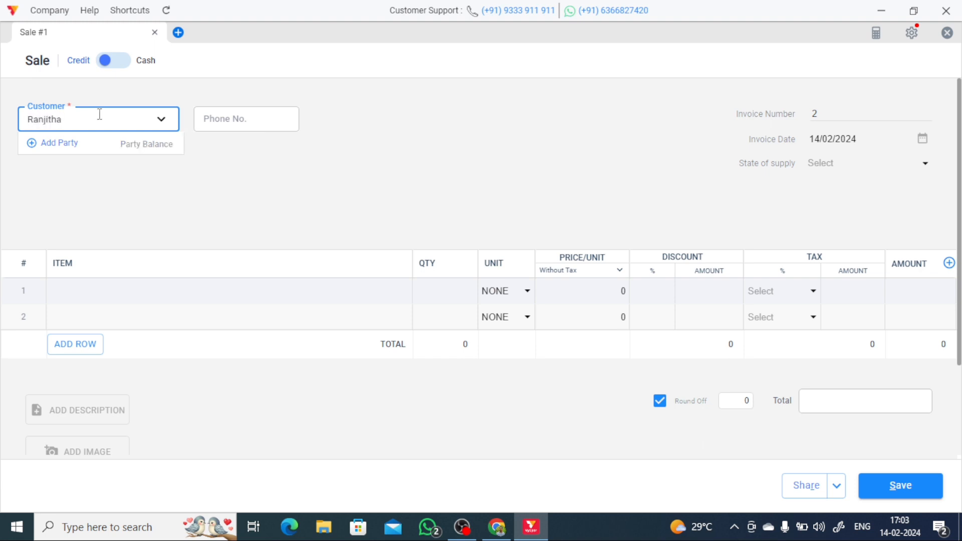
left_click(256, 125)
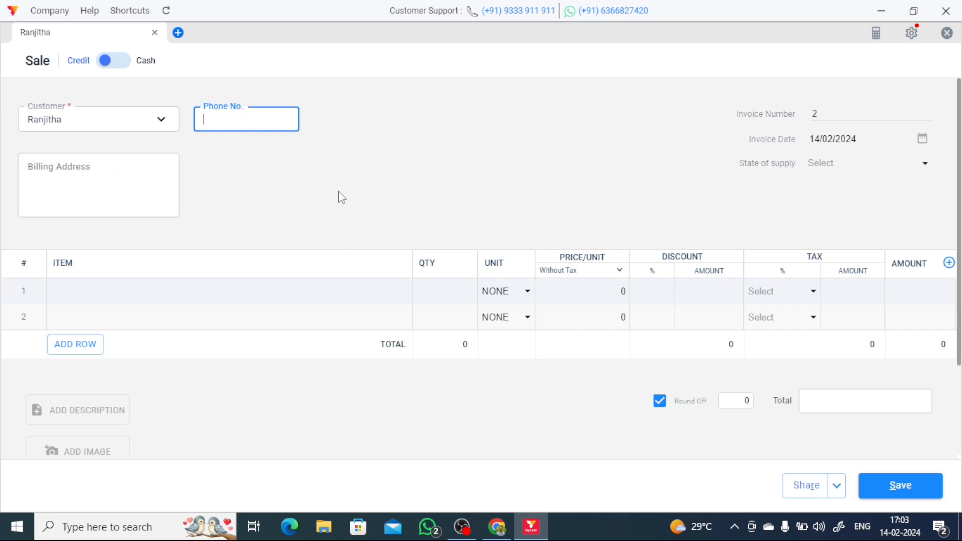
scroll(71, 306, "down", 2)
scroll(80, 290, "up", 2)
left_click(79, 293)
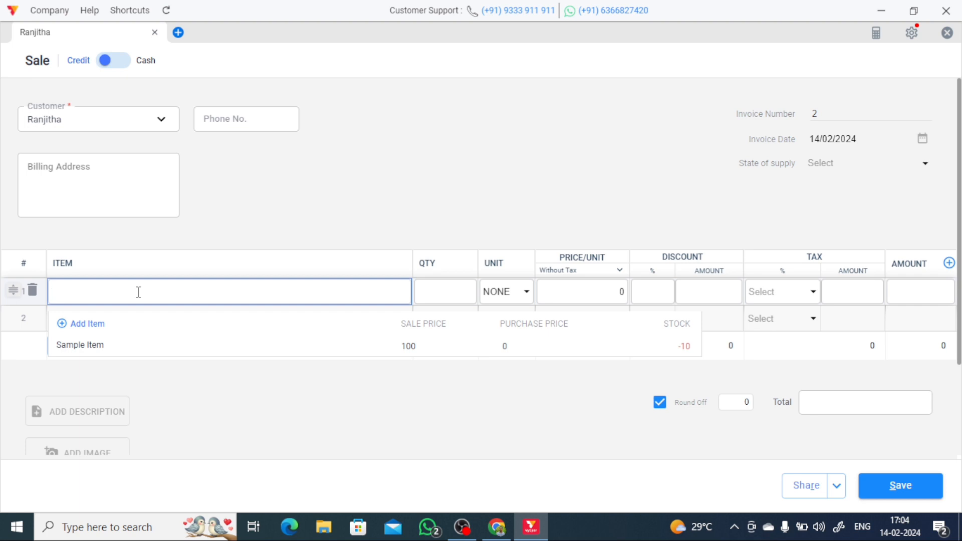
- Add Sugar as the first item with quantity 1 in kilograms
type("Sugar")
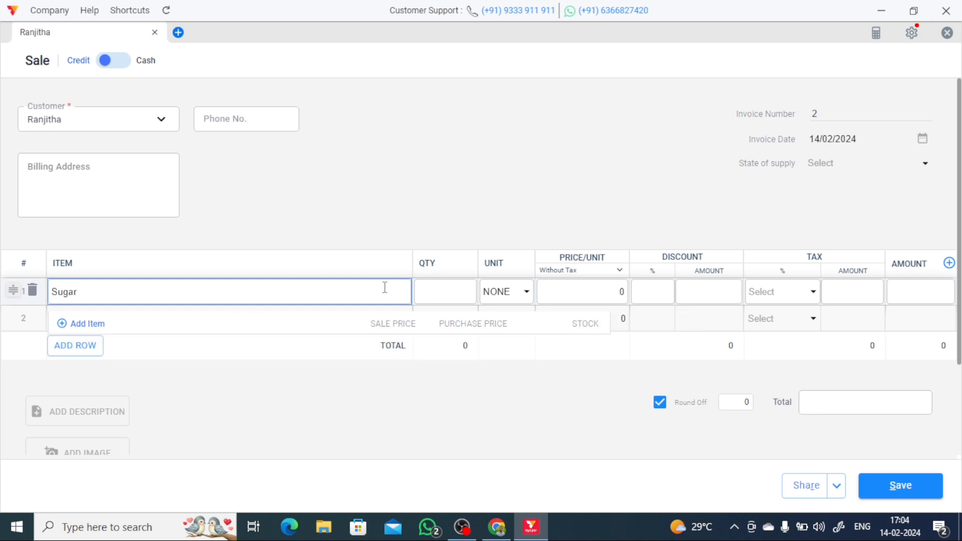
left_click(431, 297)
type("1")
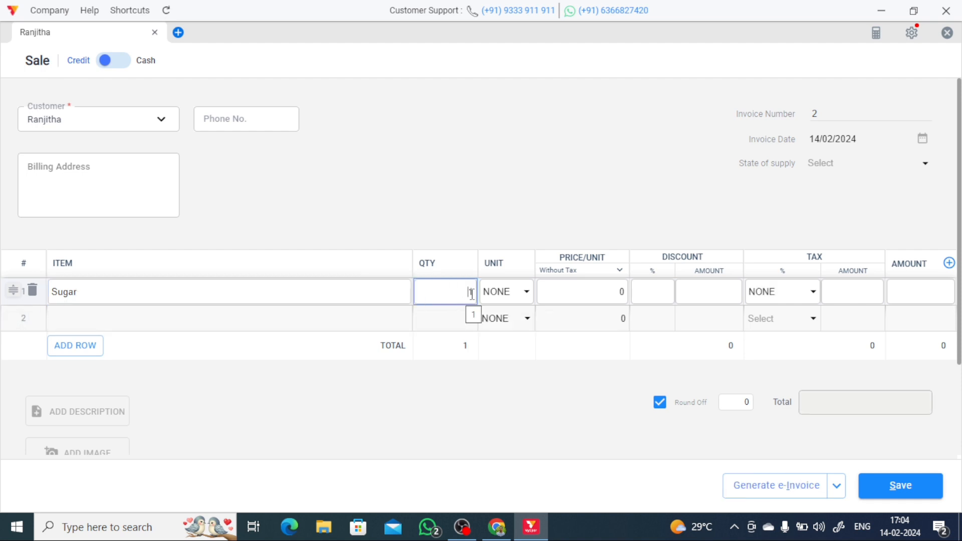
left_click(524, 294)
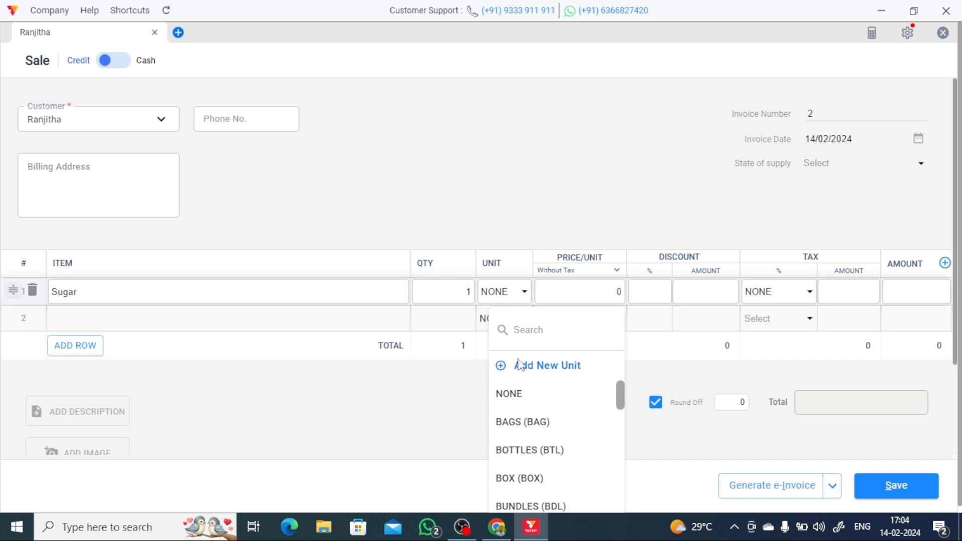
left_click(509, 296)
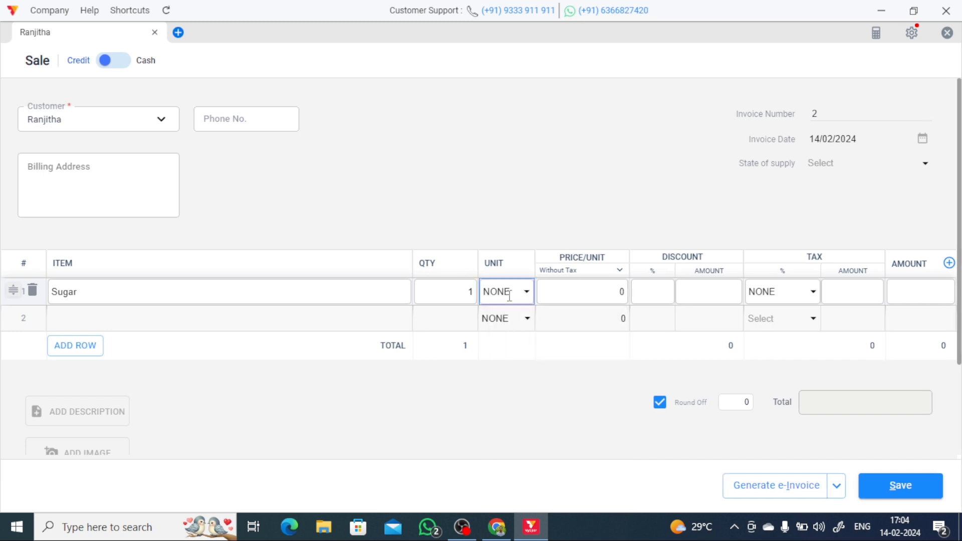
left_click(510, 296)
left_click(538, 330)
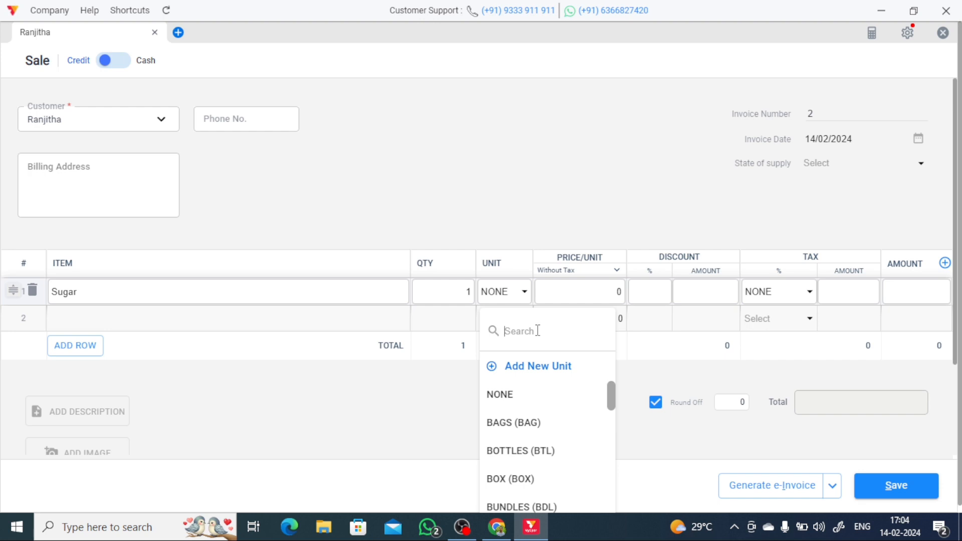
type("ki")
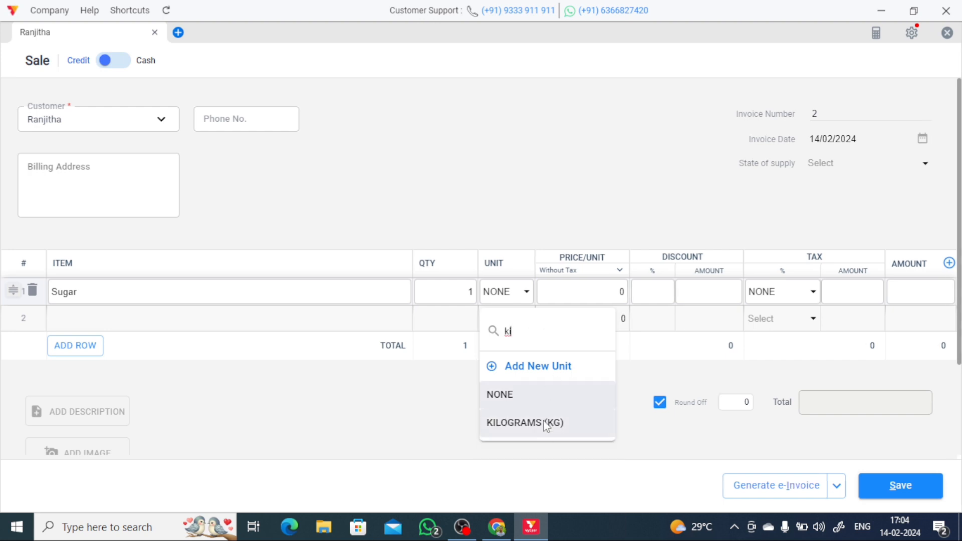
left_click(537, 422)
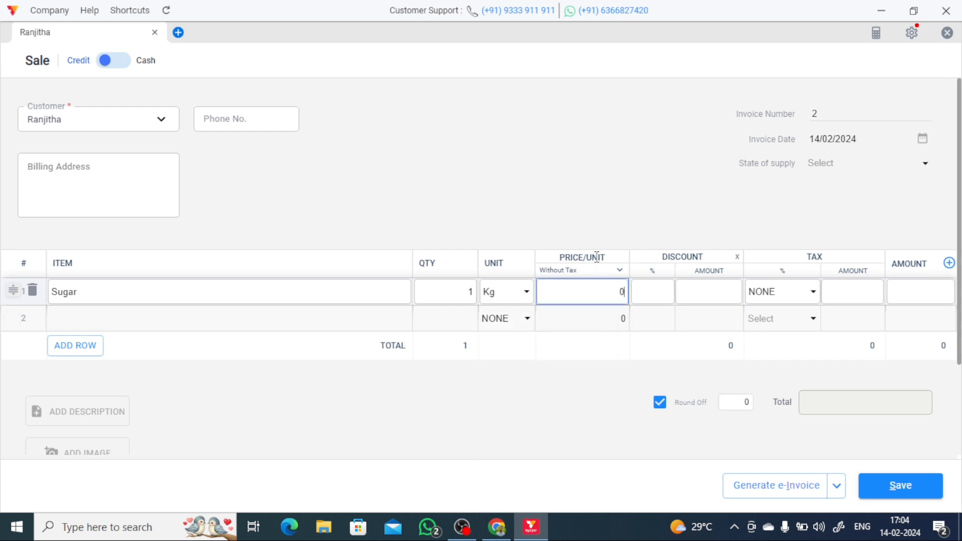
- Replace Sugar's price per unit with 45, making the line and invoice total ₹45
left_click_drag(587, 289, 635, 289)
type("45")
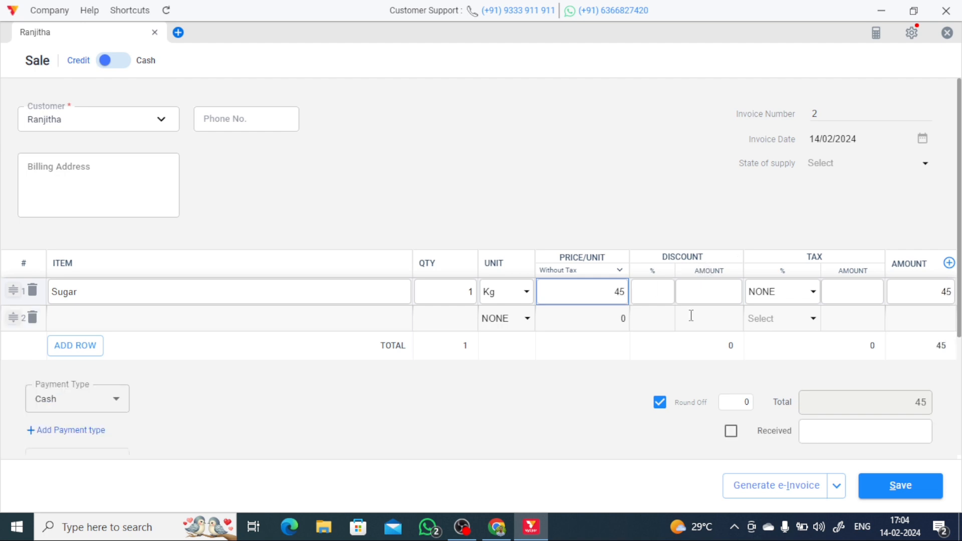
left_click(665, 293)
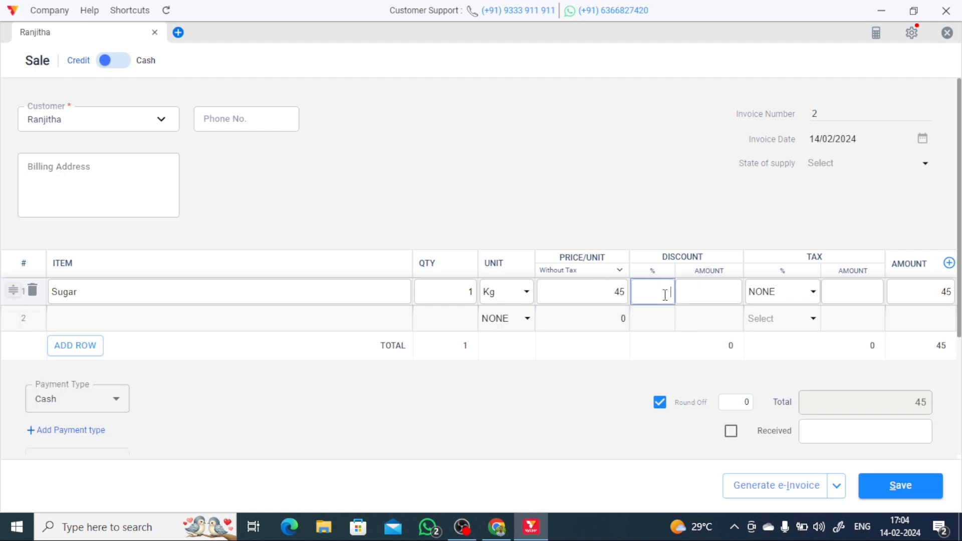
left_click(695, 295)
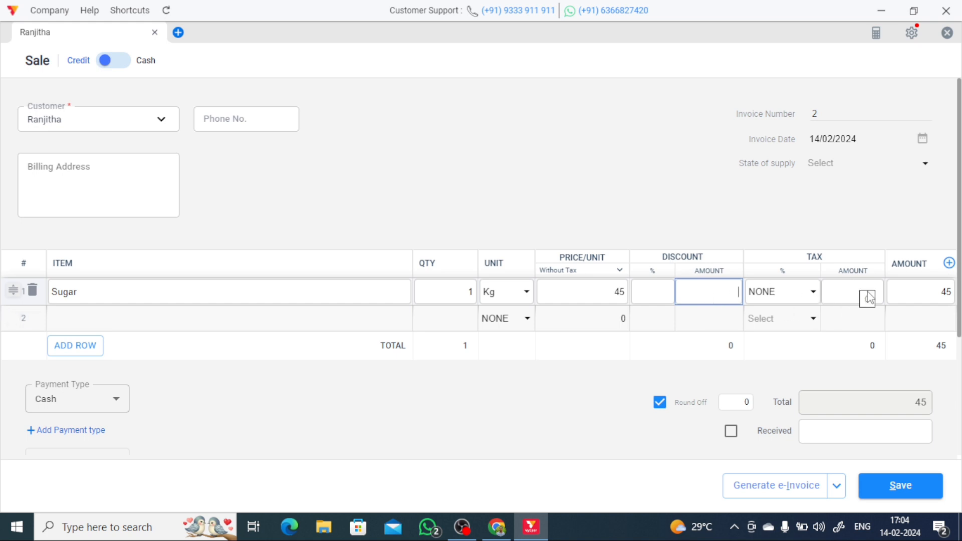
left_click(950, 264)
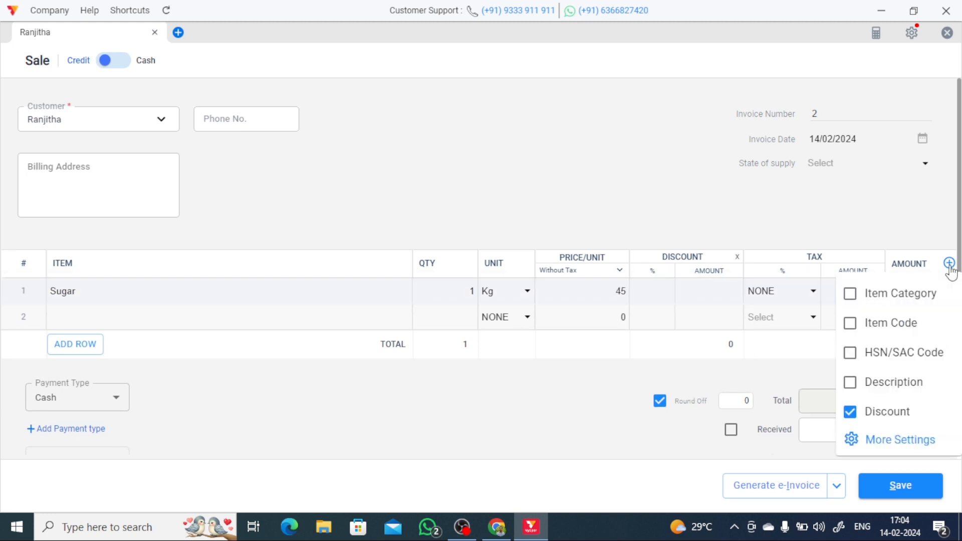
left_click(920, 240)
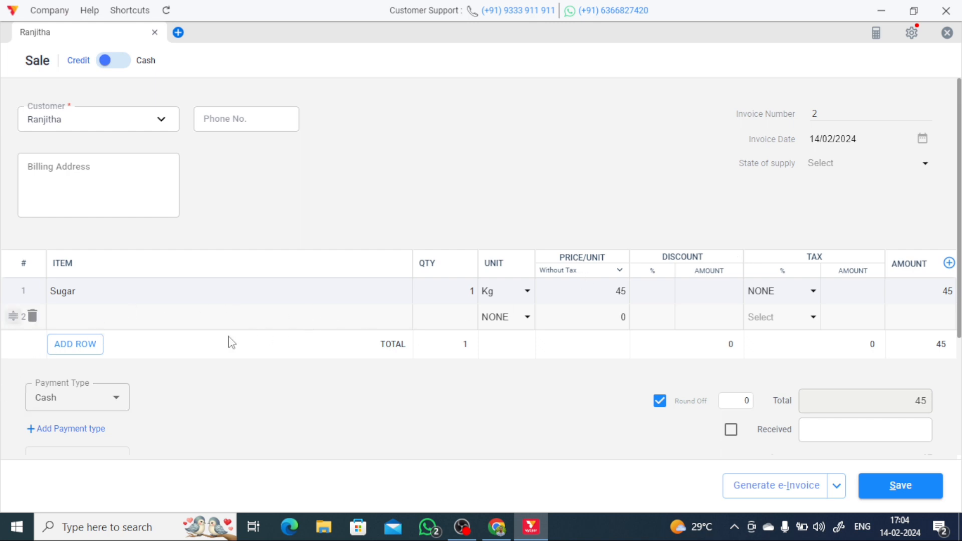
left_click(82, 317)
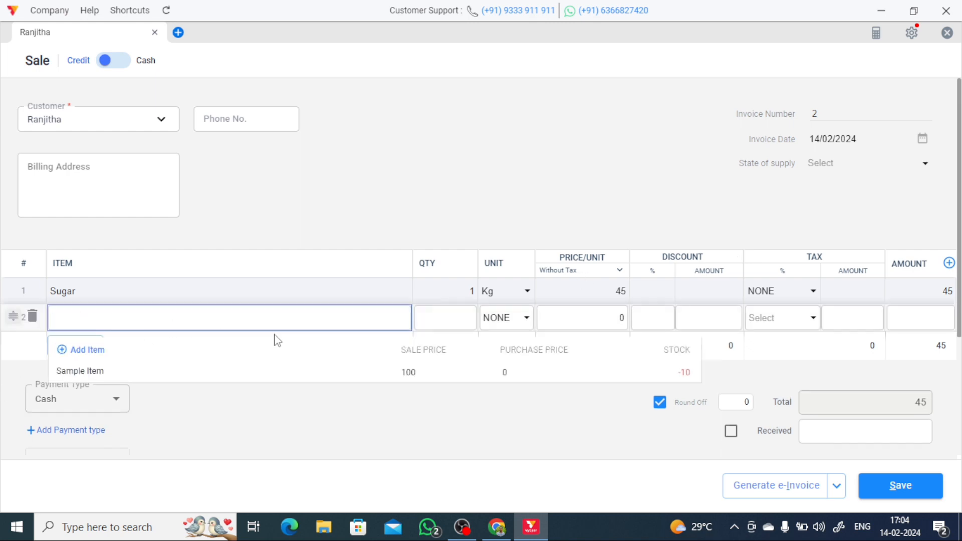
left_click(228, 334)
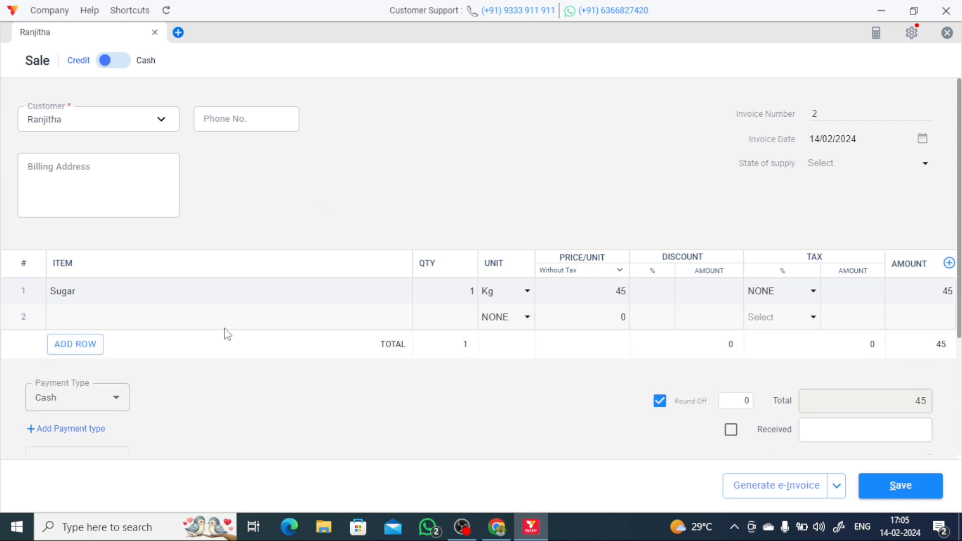
scroll(200, 386, "down", 1)
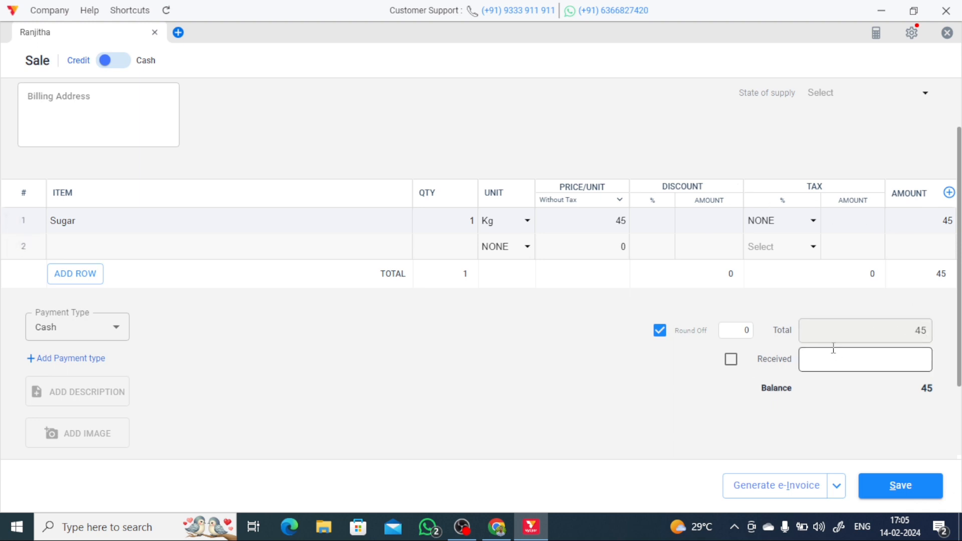
- Enter ₹40 received against the ₹45 total, keeping round-off enabled
left_click(907, 371)
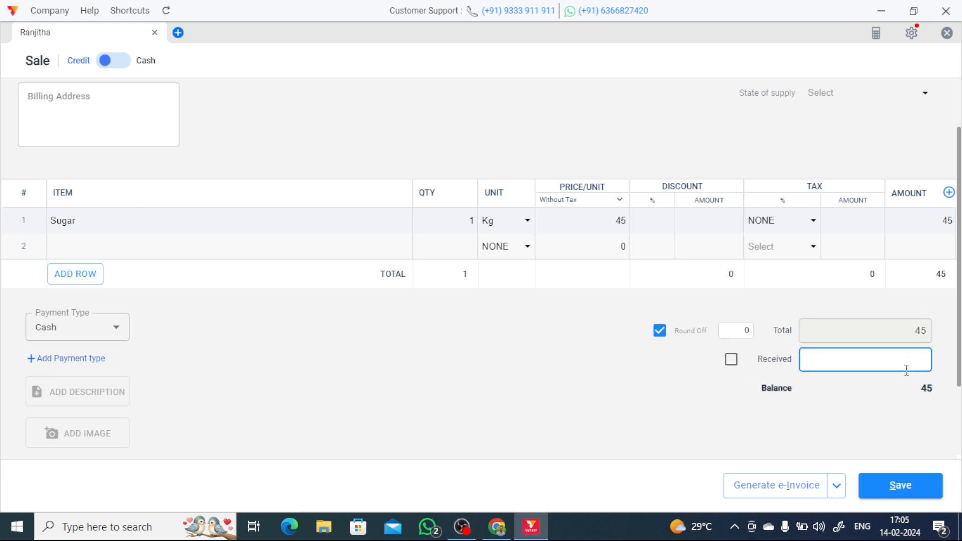
type("40")
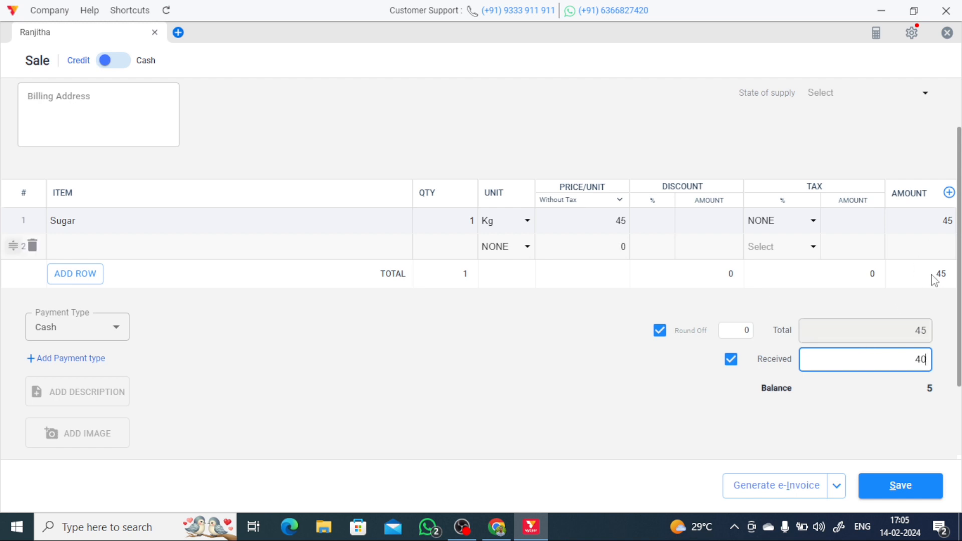
left_click(661, 332)
left_click(660, 331)
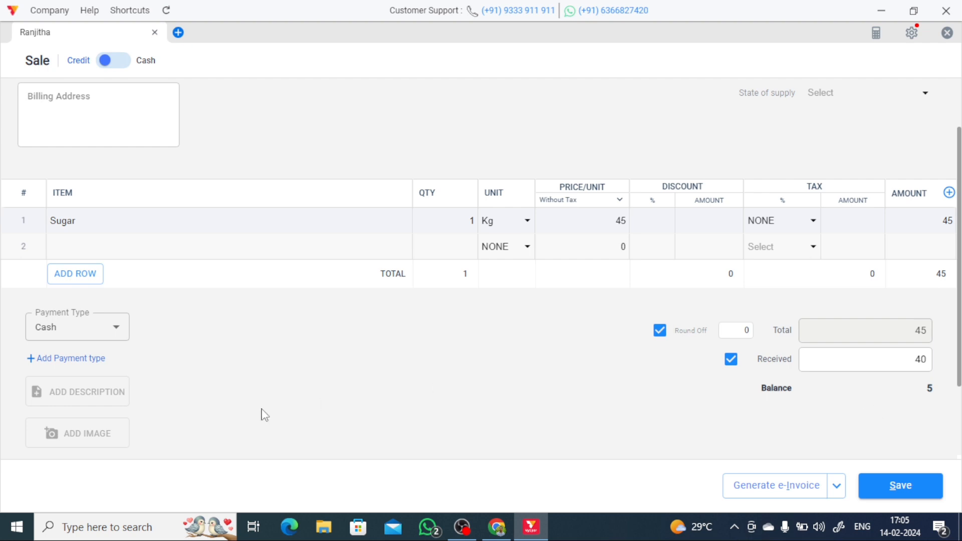
left_click(101, 332)
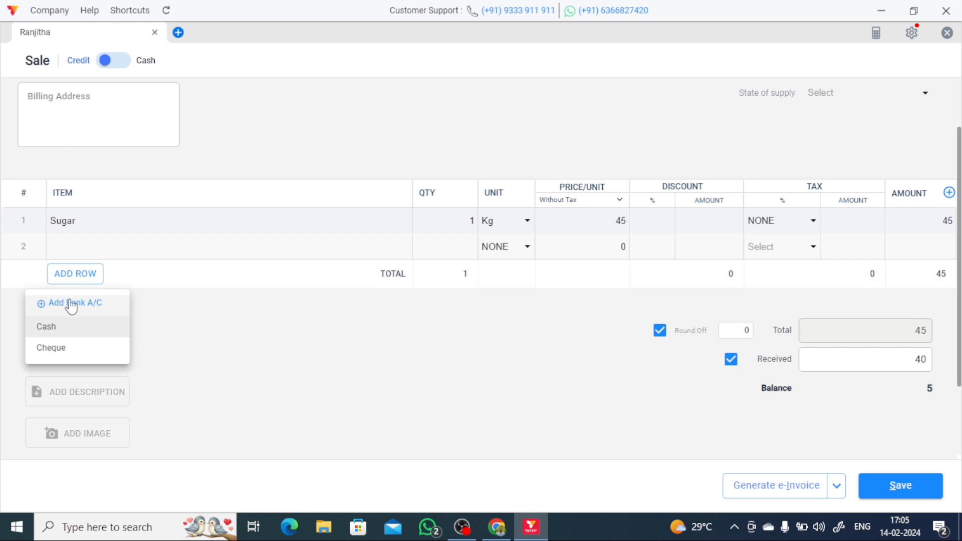
- Create a bank account named UPI without a QR code and select it as payment type
left_click(71, 302)
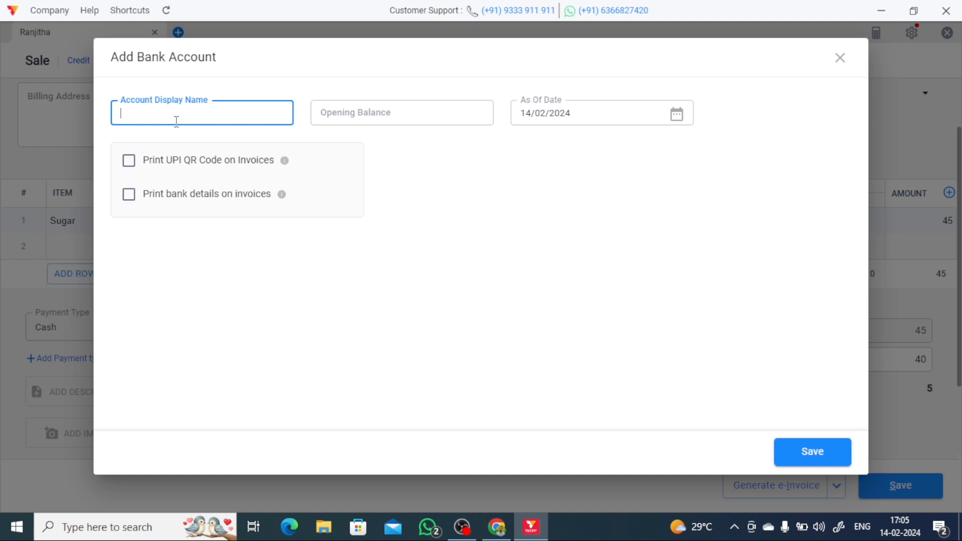
type("UPI")
left_click(130, 162)
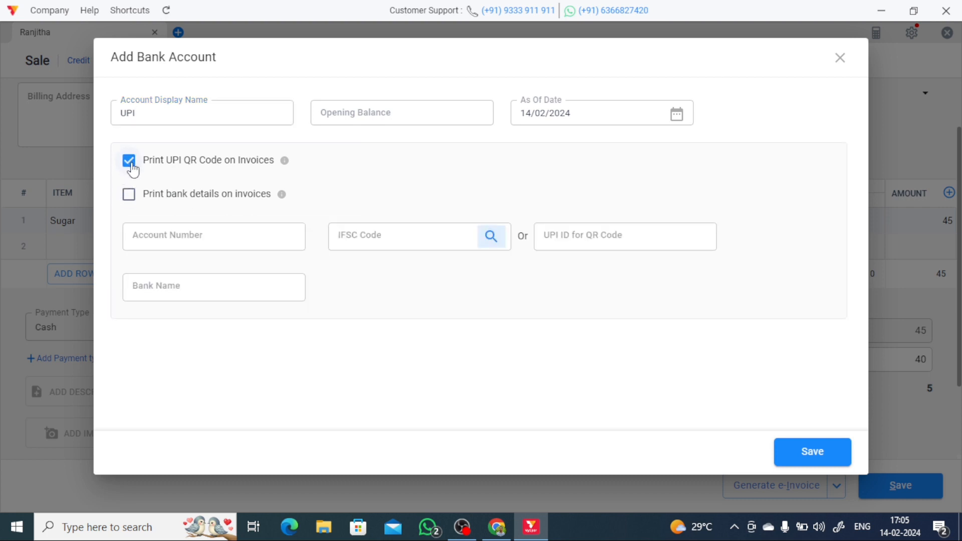
left_click(130, 161)
left_click(130, 161)
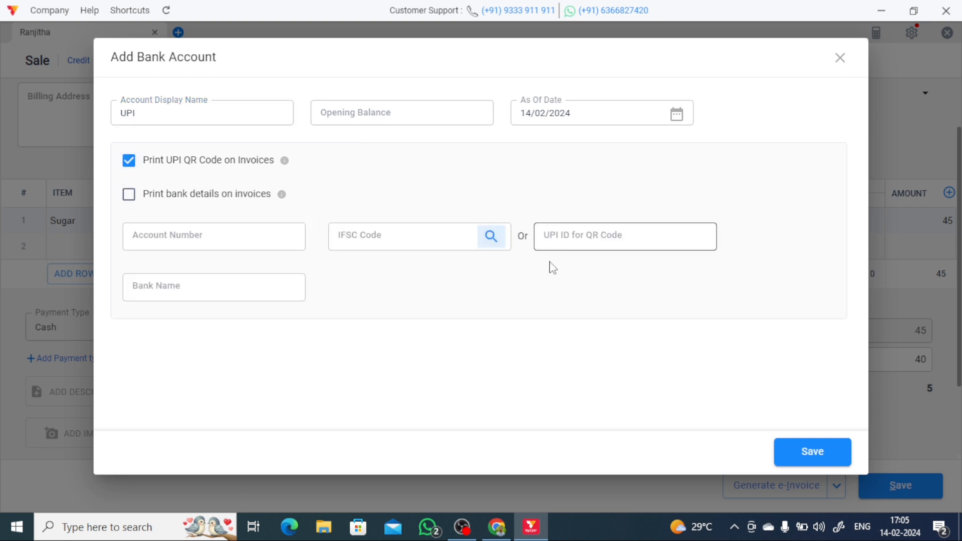
left_click(128, 161)
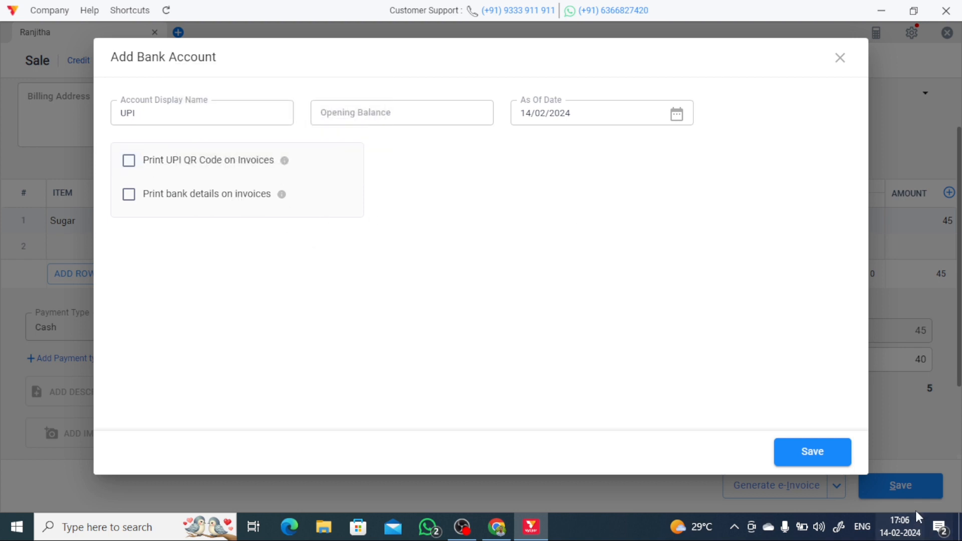
left_click(836, 459)
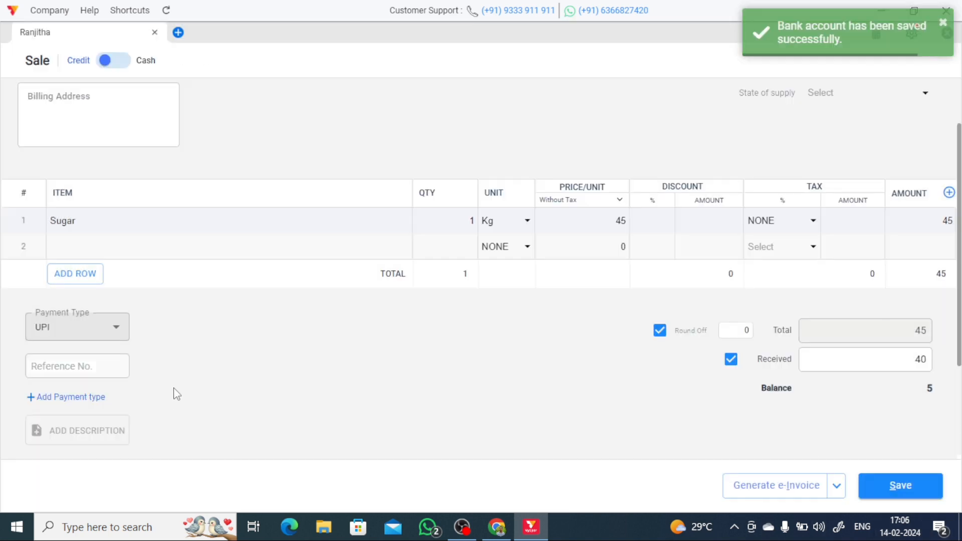
left_click(127, 331)
left_click(112, 327)
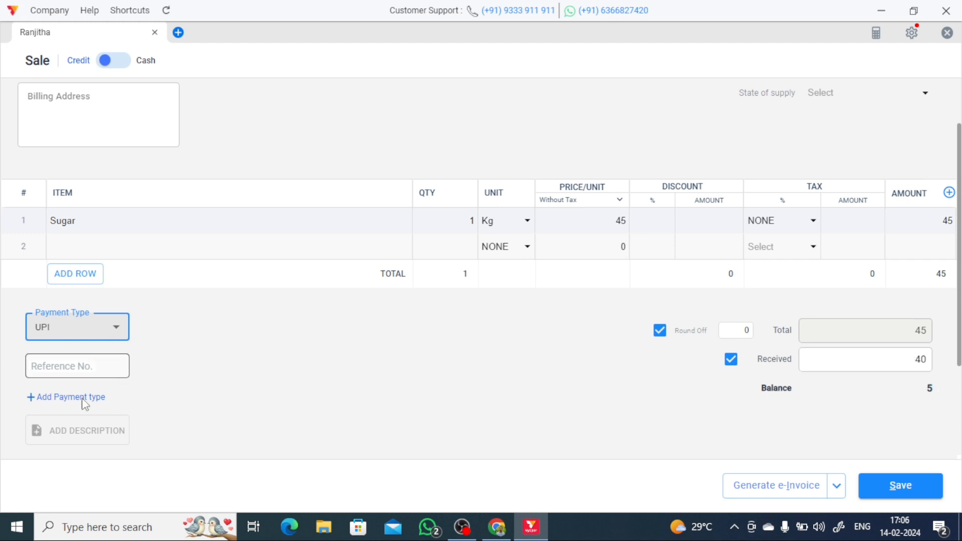
- Share invoice 2 from the extra actions menu to open its Tax Invoice preview
scroll(141, 404, "down", 3)
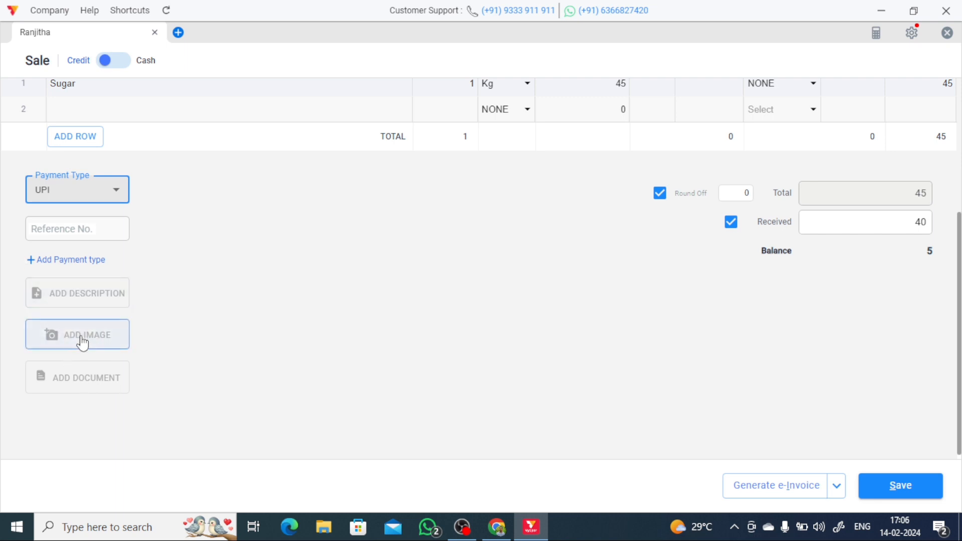
scroll(581, 317, "up", 5)
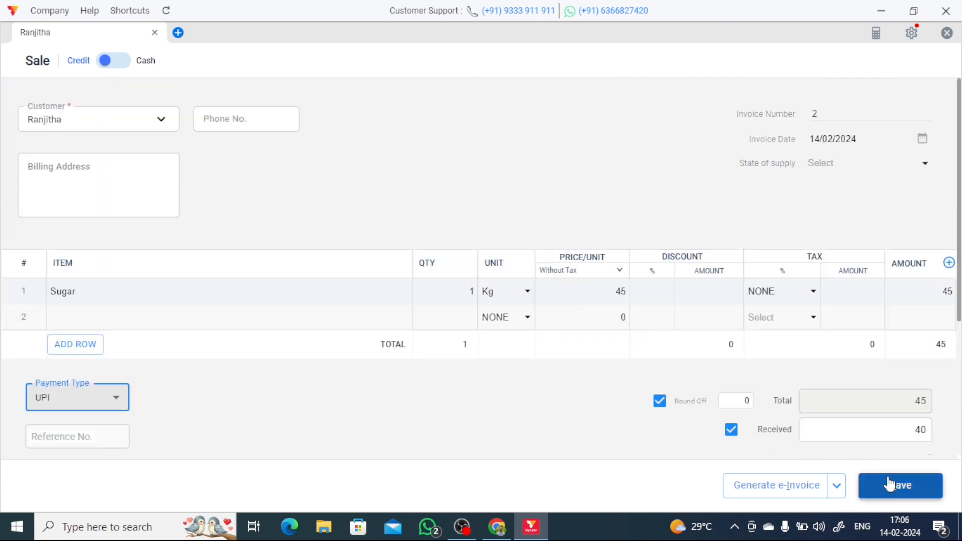
left_click(837, 495)
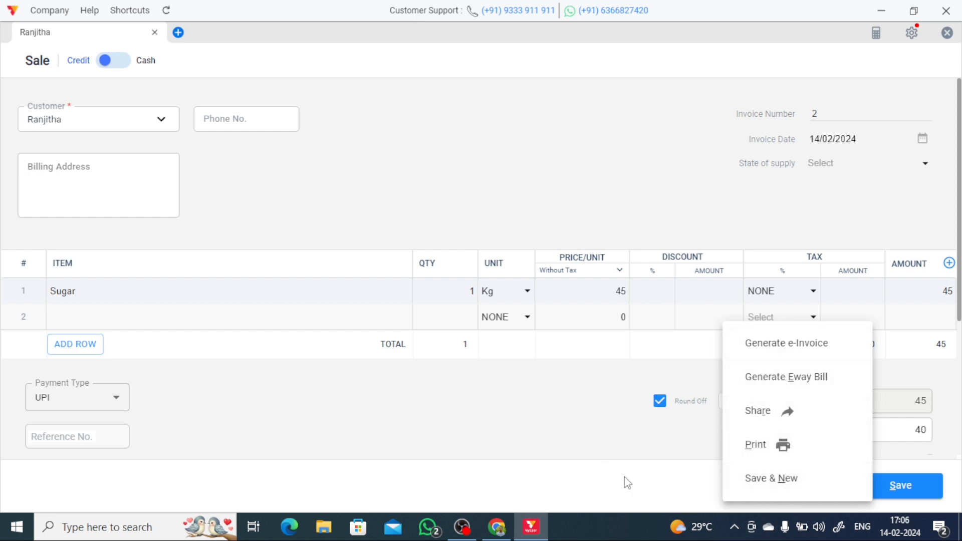
left_click(639, 476)
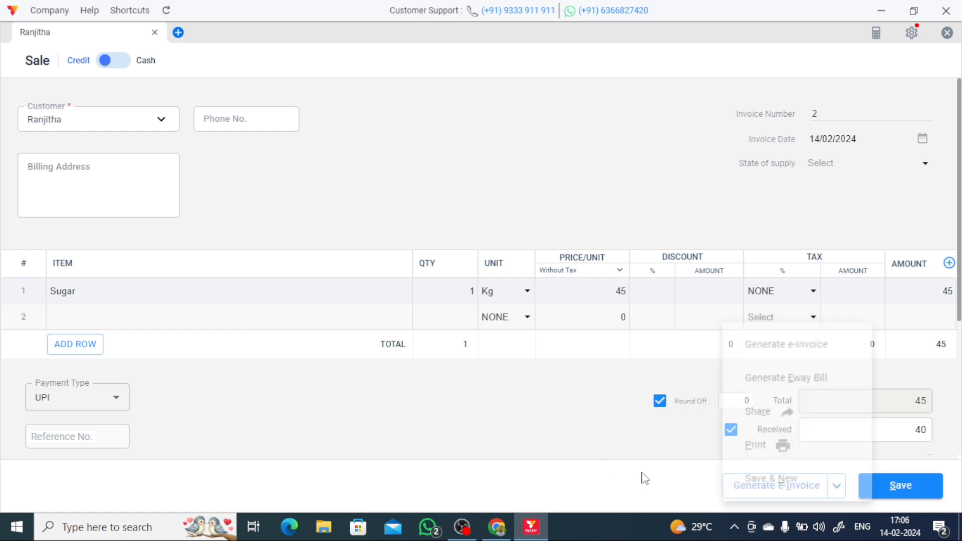
left_click(837, 487)
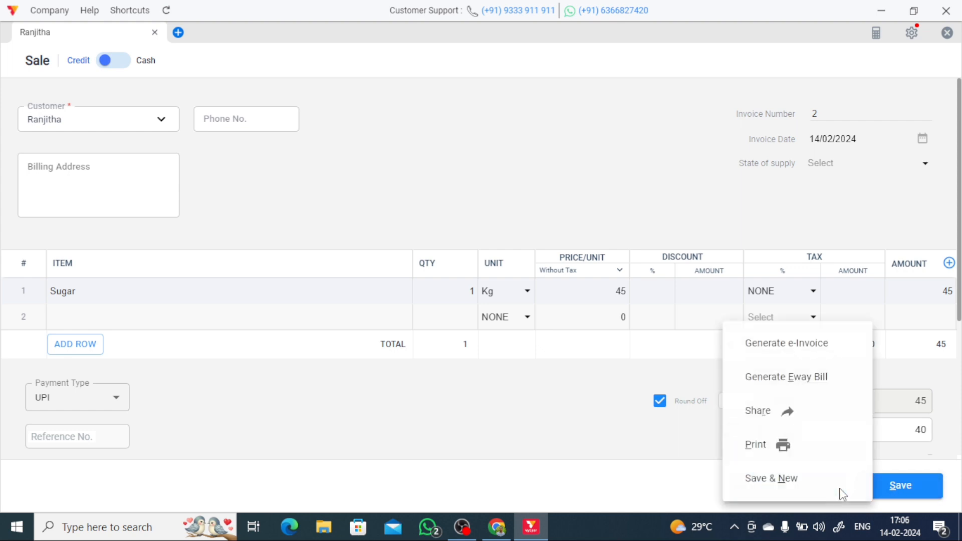
left_click(765, 420)
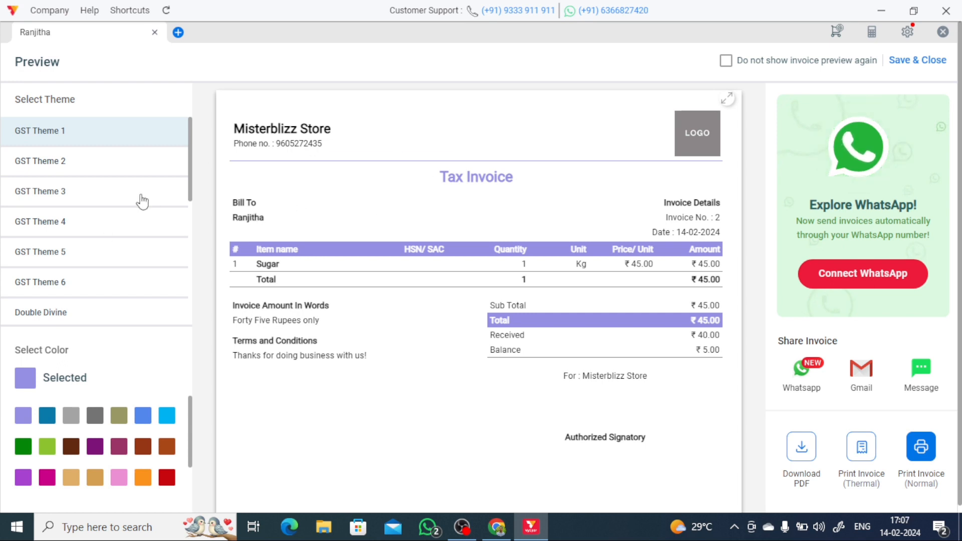
left_click(80, 164)
left_click(74, 192)
left_click(72, 221)
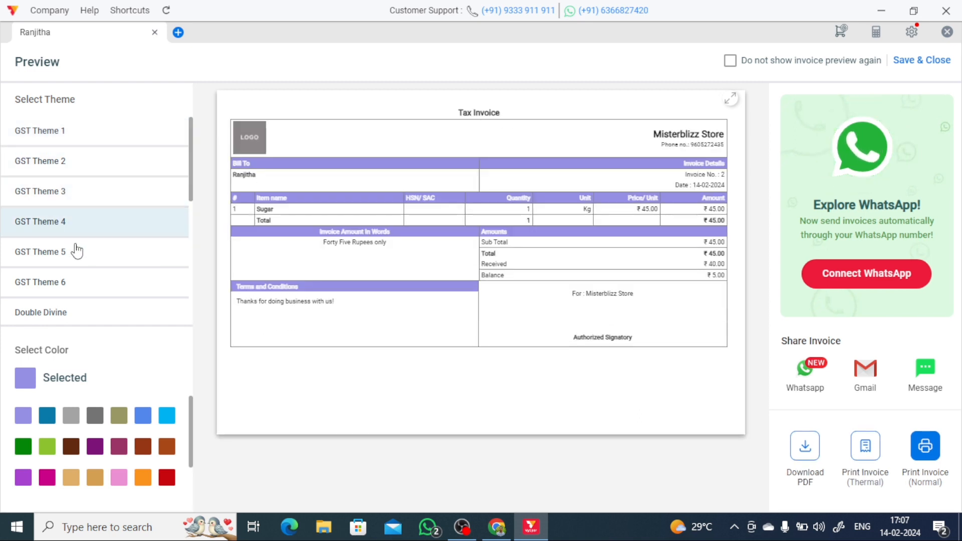
left_click(75, 251)
left_click(75, 281)
left_click(69, 314)
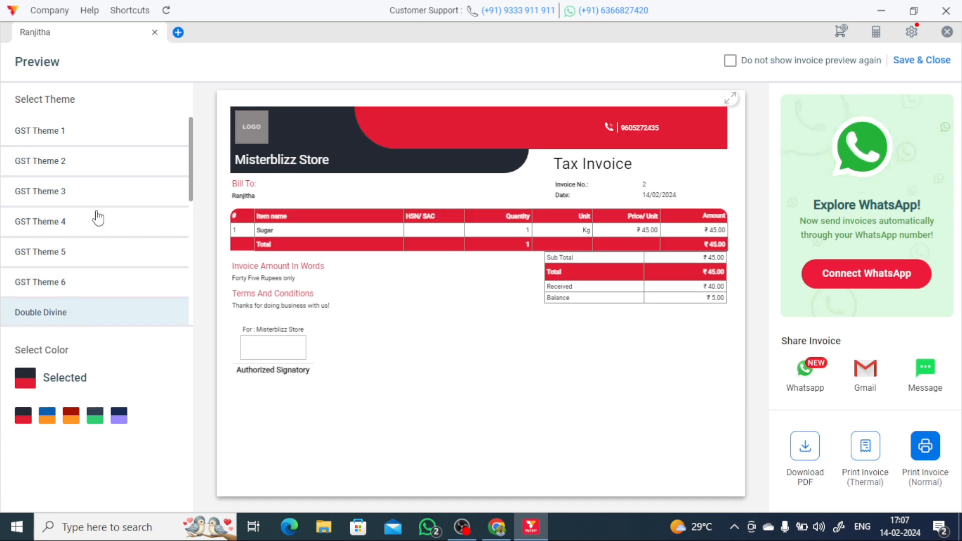
left_click(97, 221)
left_click(107, 125)
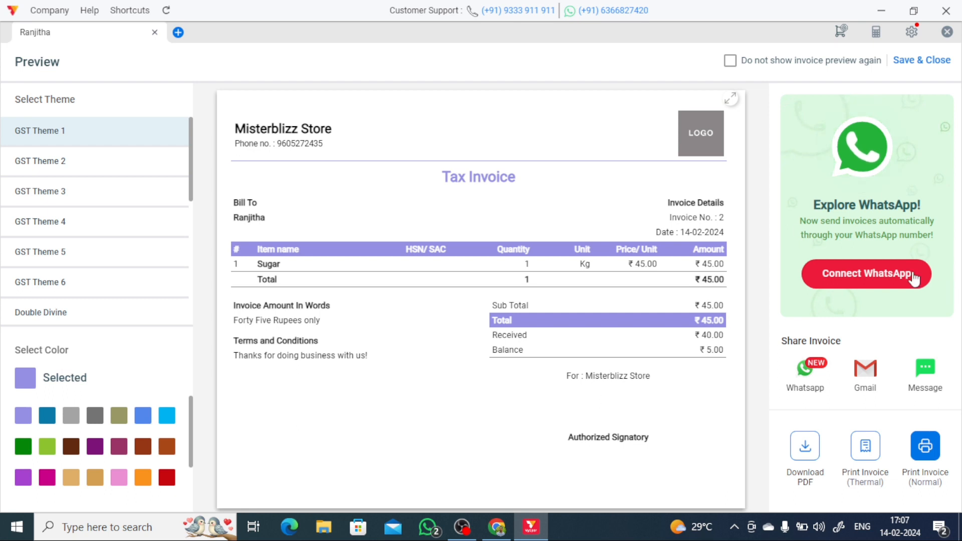
- Save and close invoice 2's preview and dismiss the Parties tip to return to Sale Invoices
left_click(925, 61)
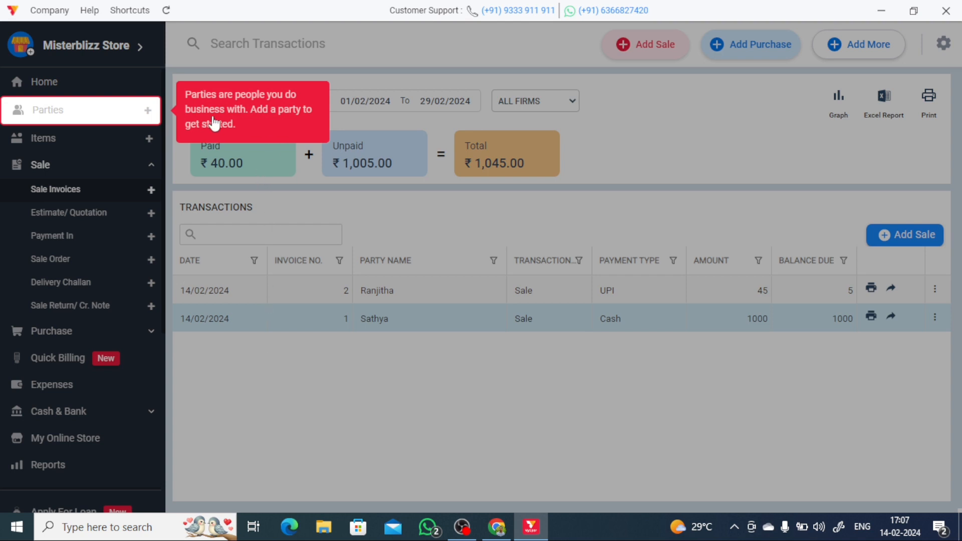
left_click(698, 123)
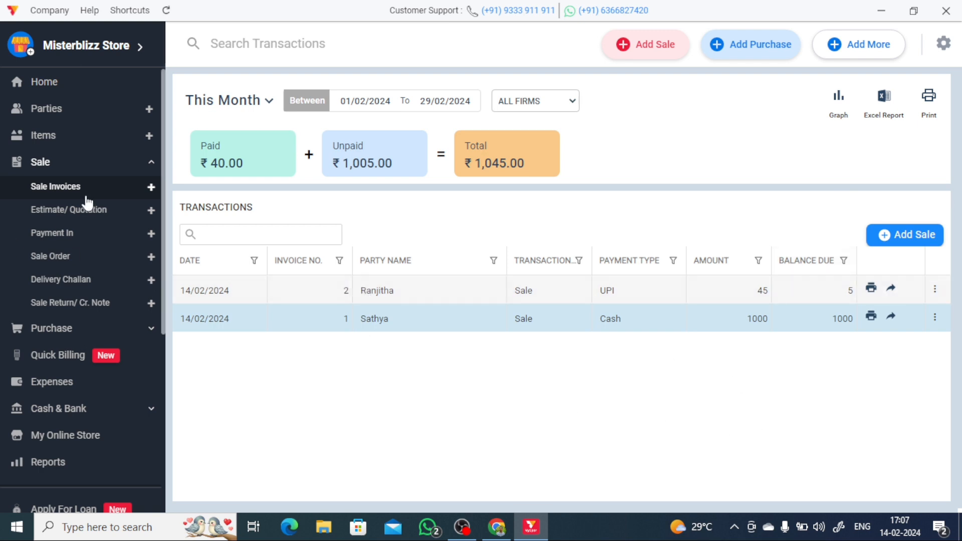
- On the Parties page, open the actions menu for the customer's ₹45 sale
left_click(45, 108)
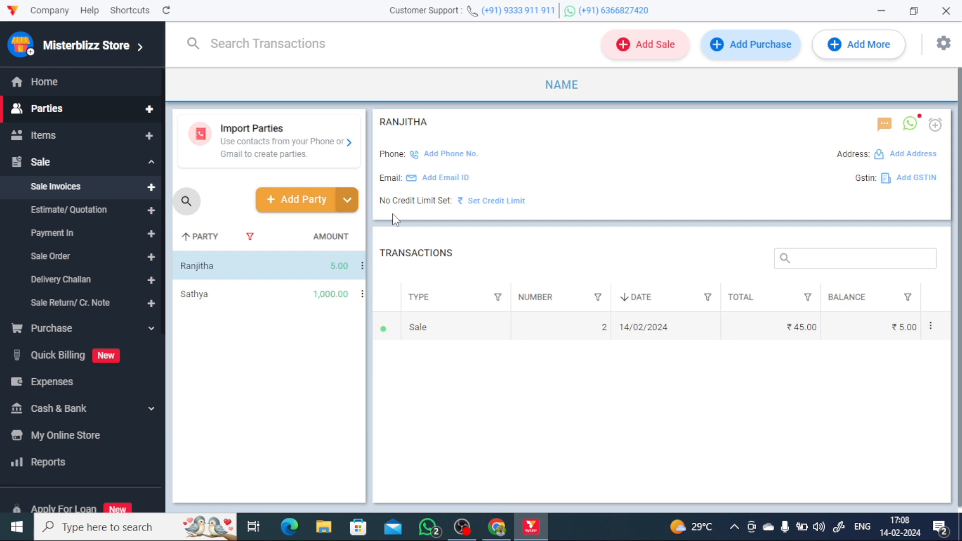
left_click(932, 327)
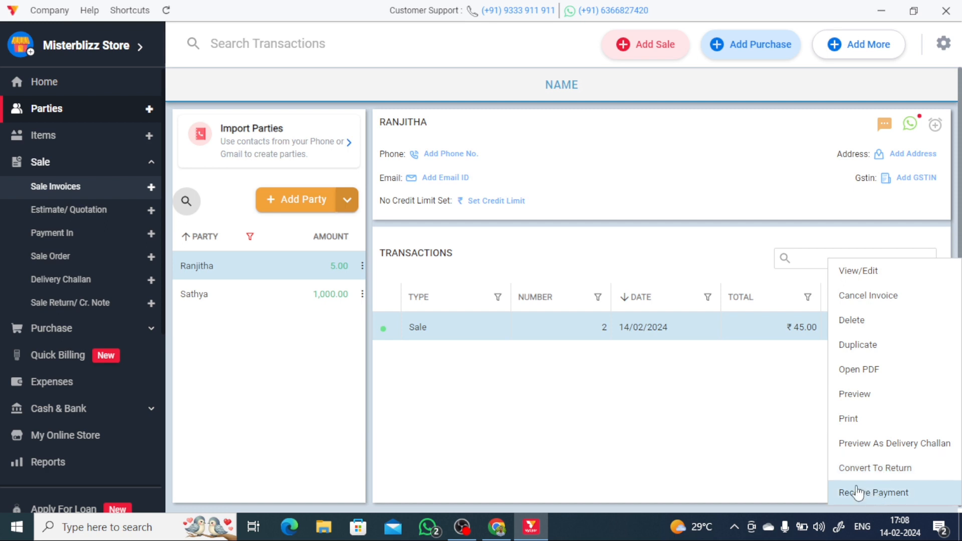
left_click(775, 467)
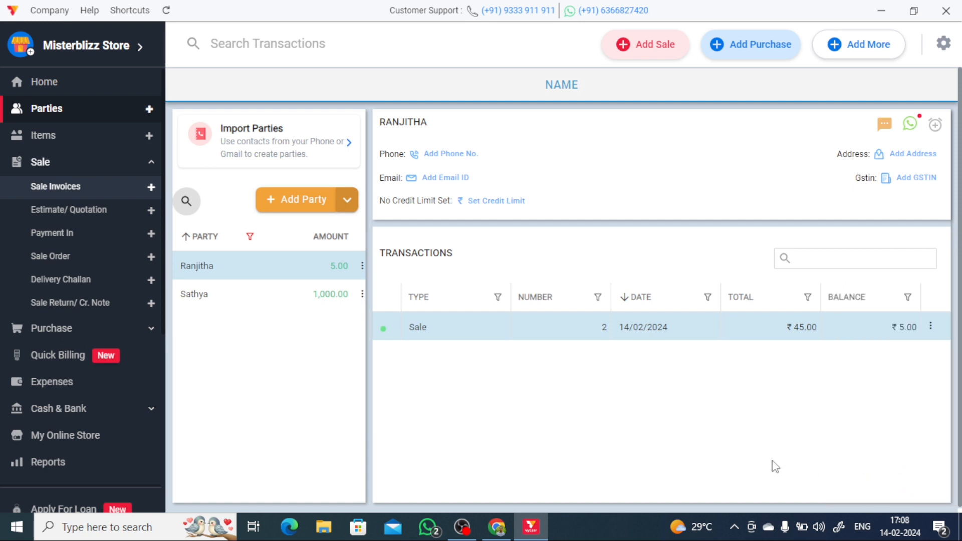
left_click(933, 329)
left_click(625, 429)
left_click(934, 329)
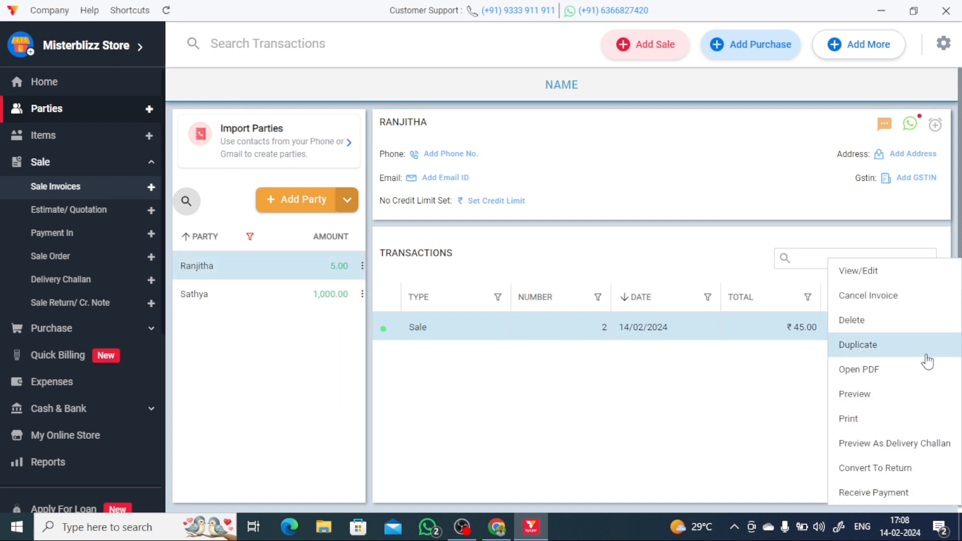
- Start a Payment-In receipt for the ₹5.00 balance, then discard it unsaved
left_click(864, 501)
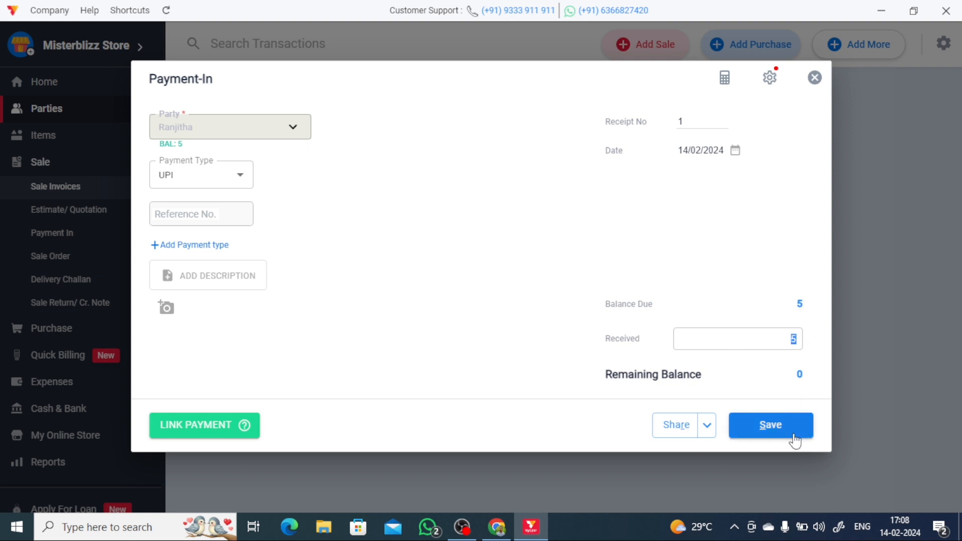
left_click(709, 433)
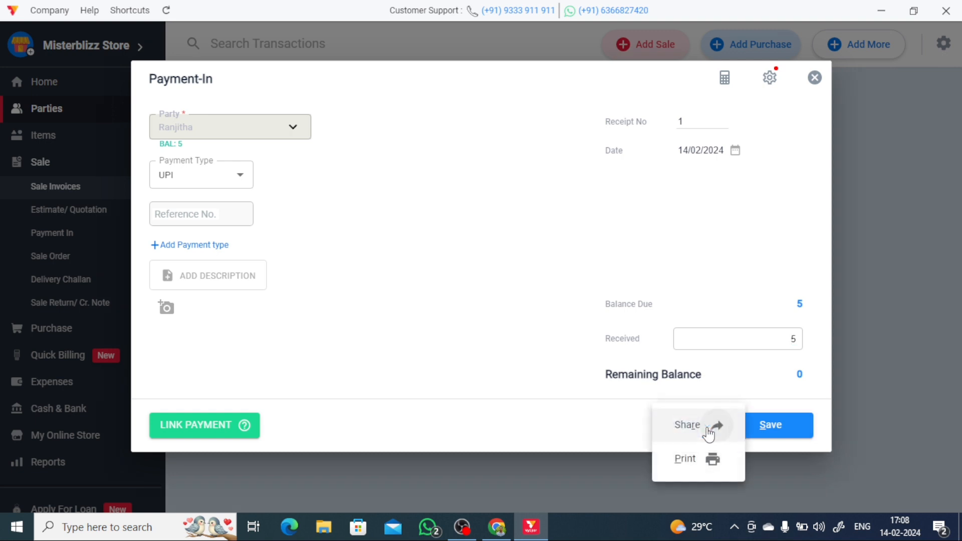
left_click(656, 323)
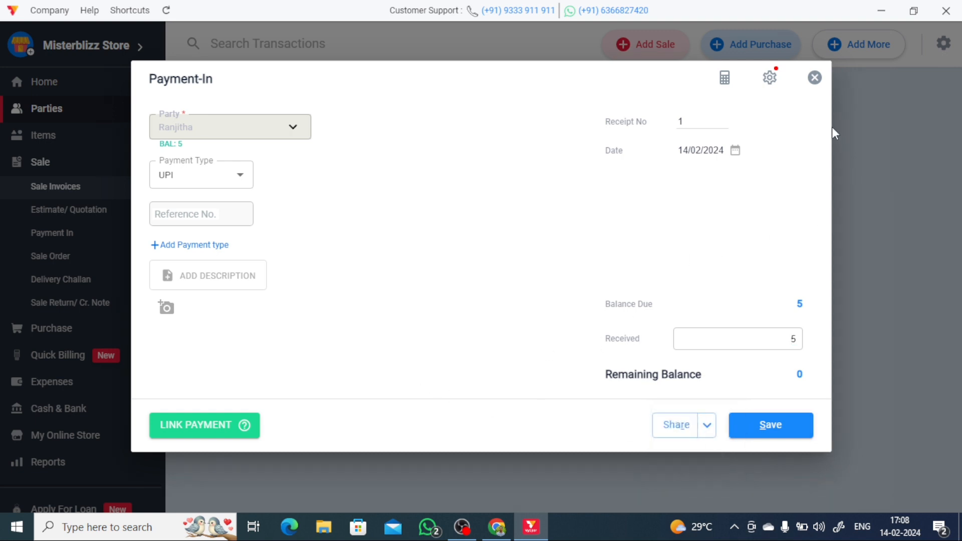
left_click(815, 77)
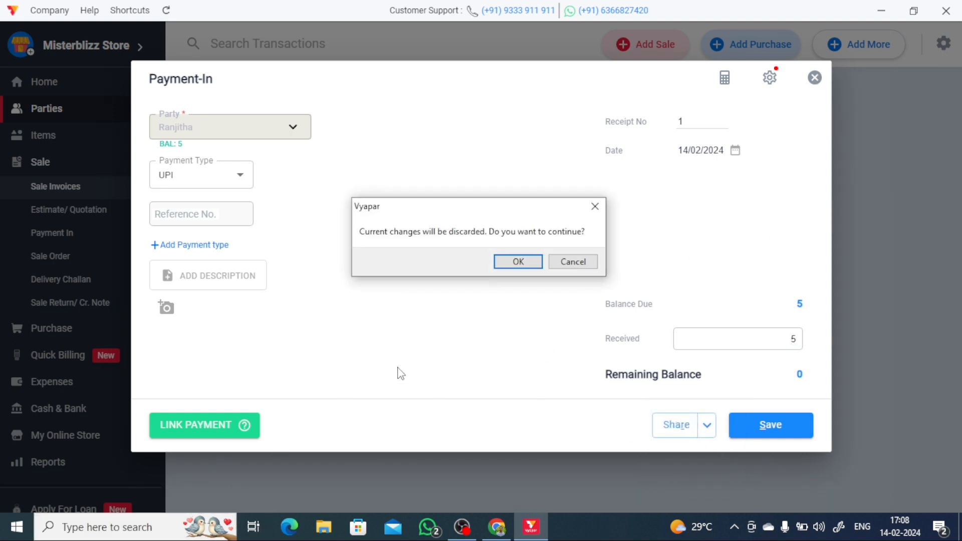
left_click(499, 264)
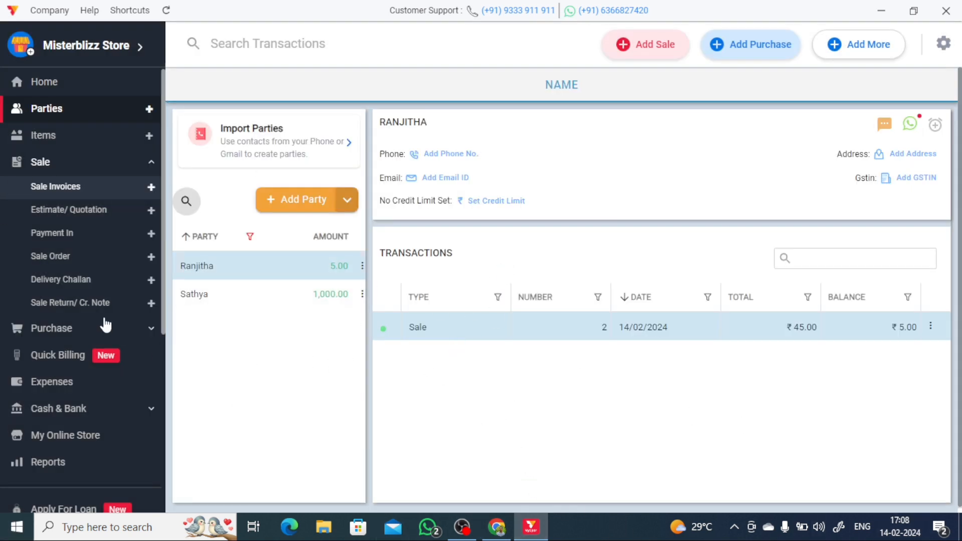
- Open a blank first estimate, discard it, then go to the Items list
left_click(48, 217)
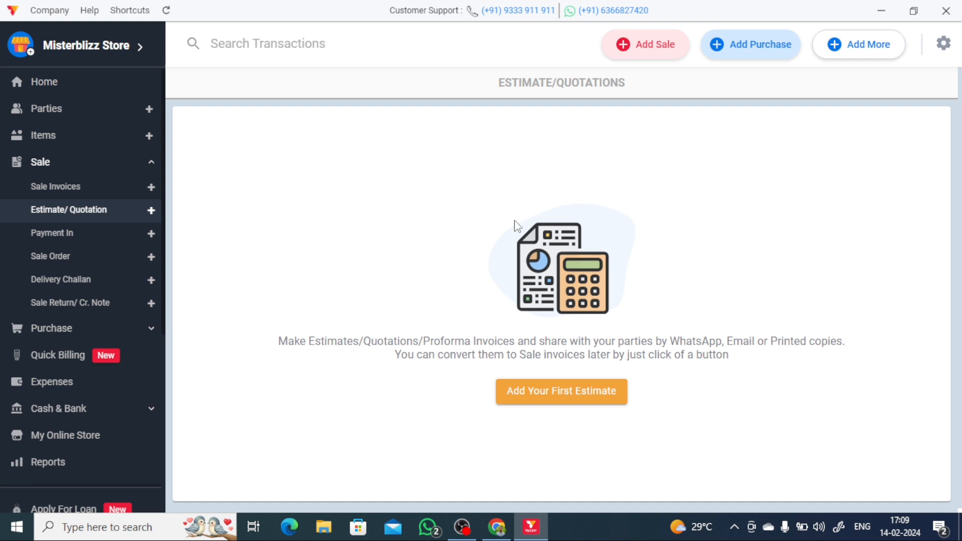
left_click(537, 396)
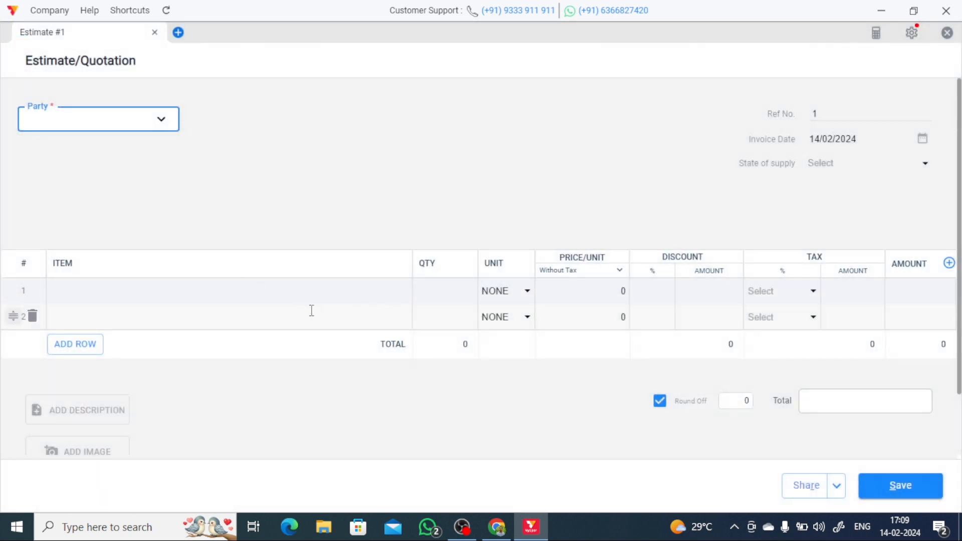
left_click(948, 33)
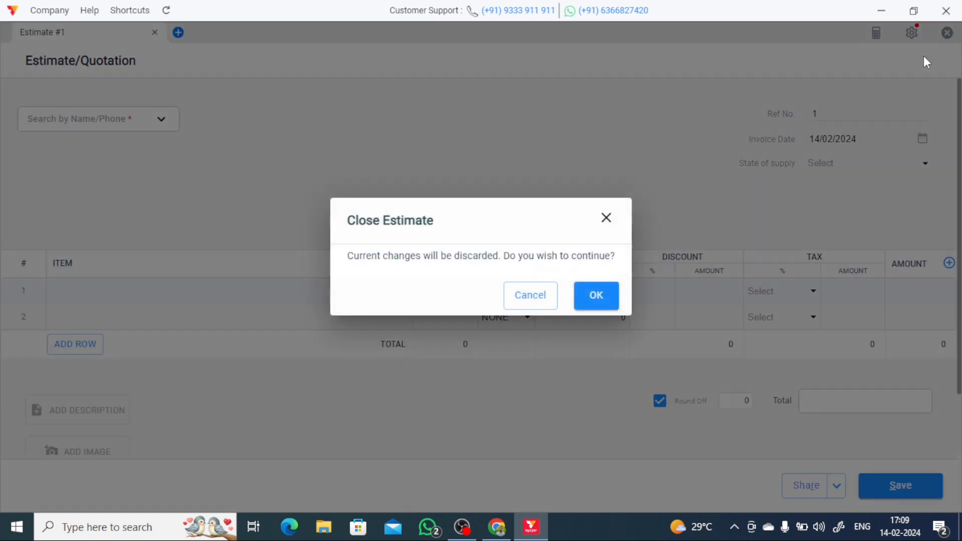
left_click(607, 306)
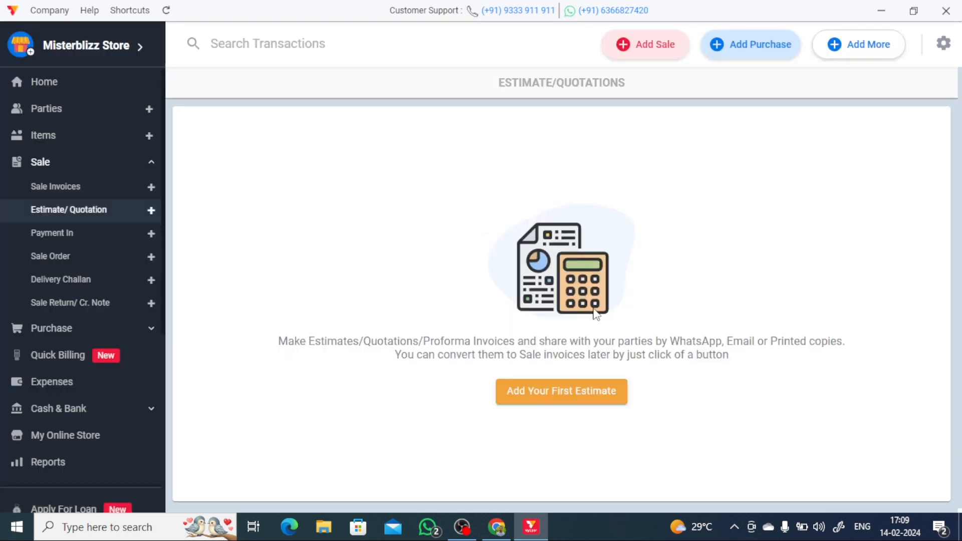
left_click(82, 144)
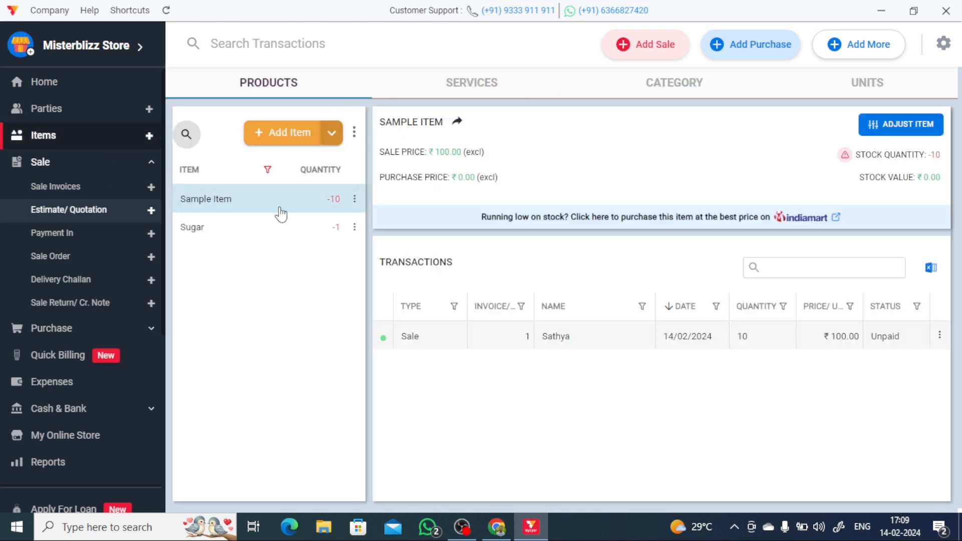
- Save an Add Stock adjustment for Sugar of 5 Kg at ₹42, then go to Estimate/Quotation
left_click(262, 232)
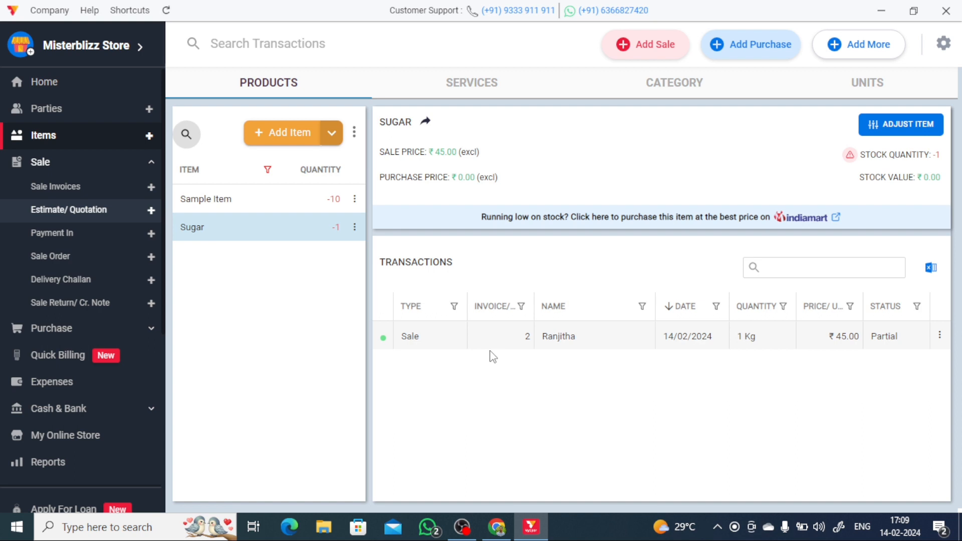
left_click(912, 125)
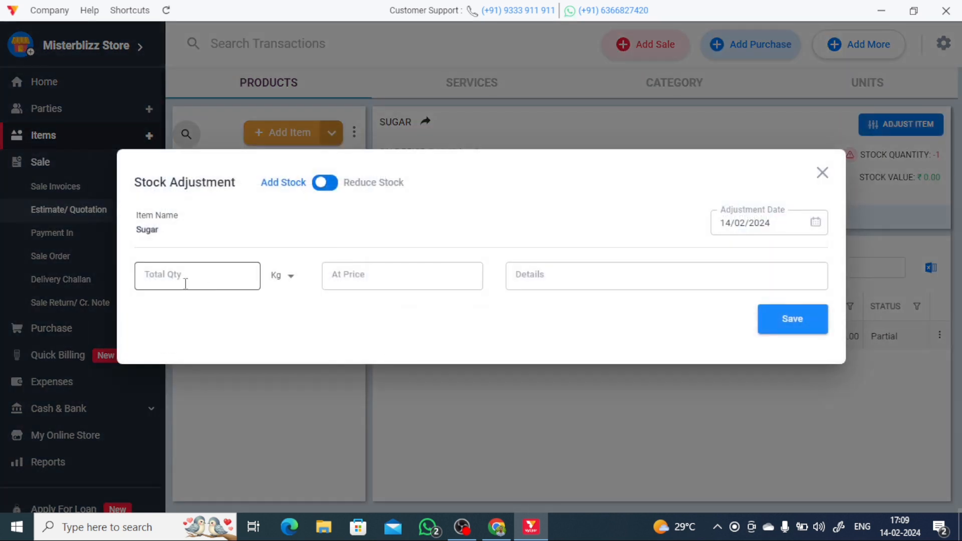
left_click(185, 283)
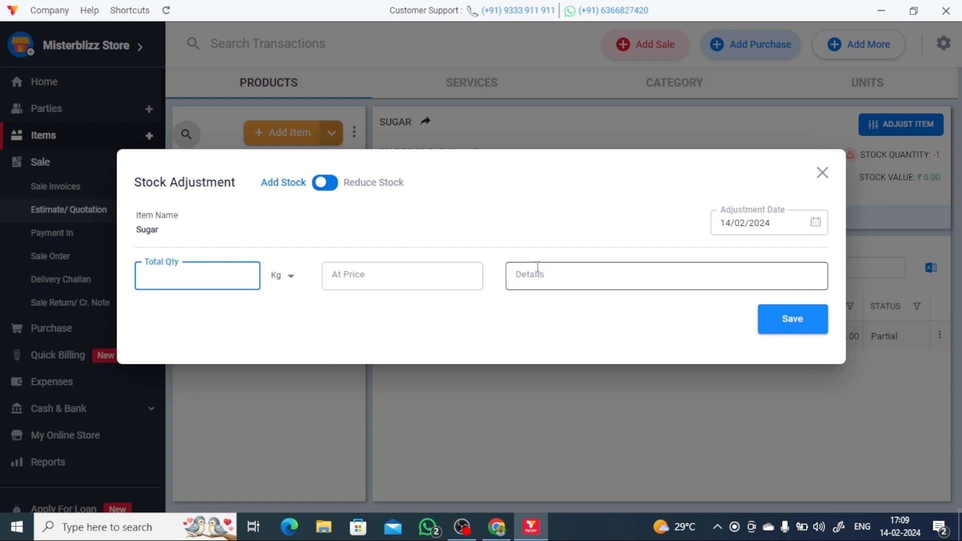
left_click(329, 186)
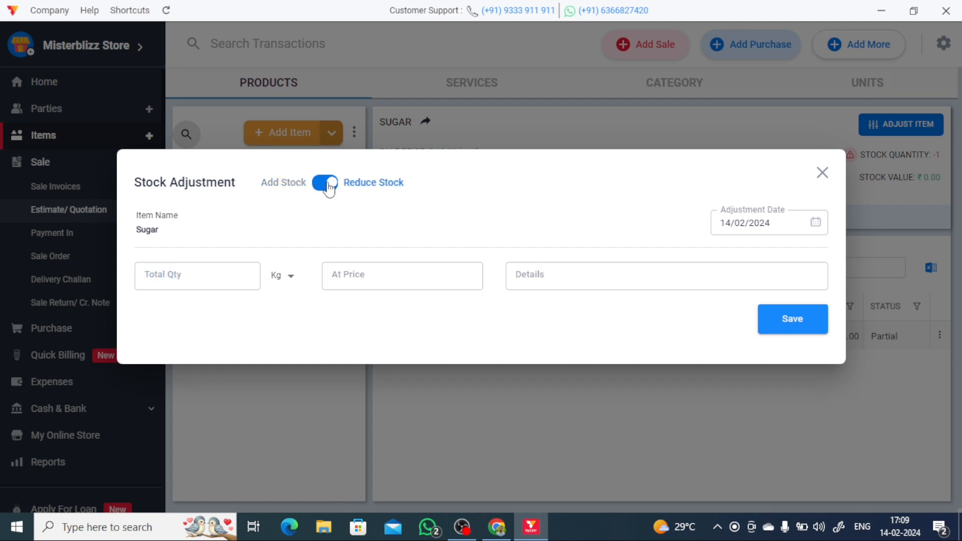
left_click(330, 187)
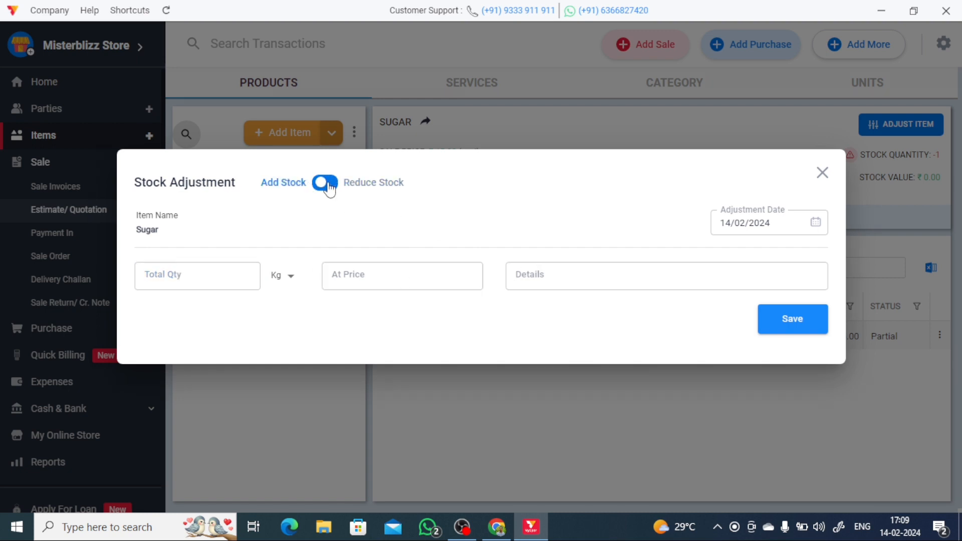
left_click(185, 276)
type("5")
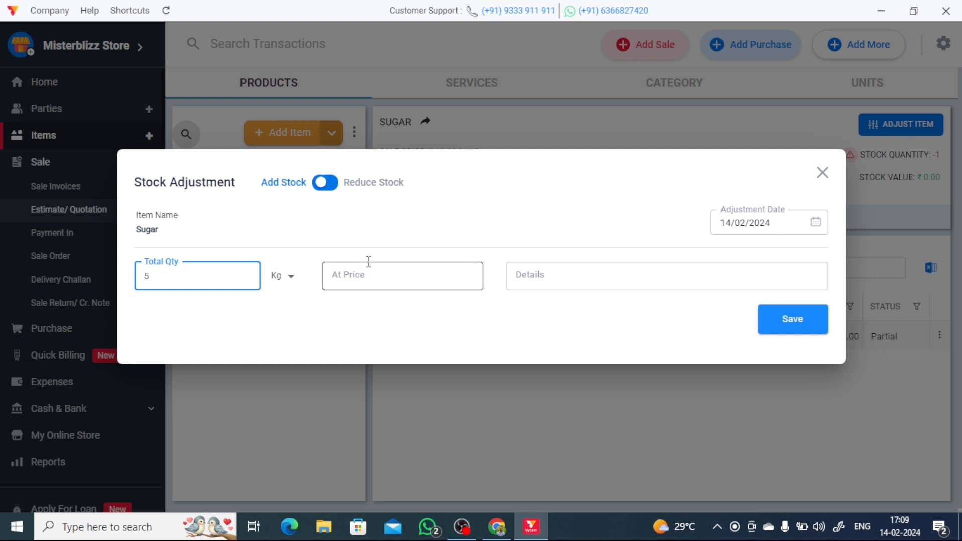
left_click(368, 273)
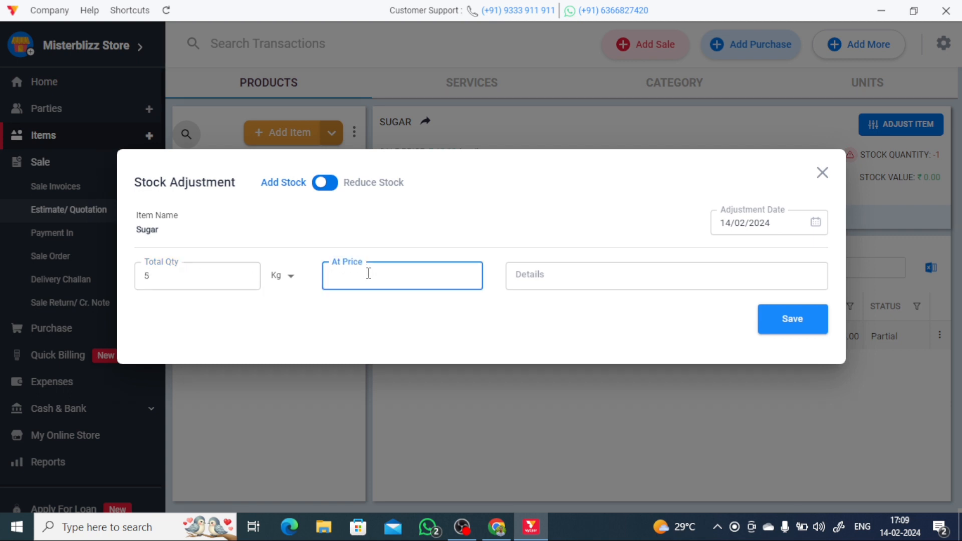
left_click(571, 280)
left_click(801, 321)
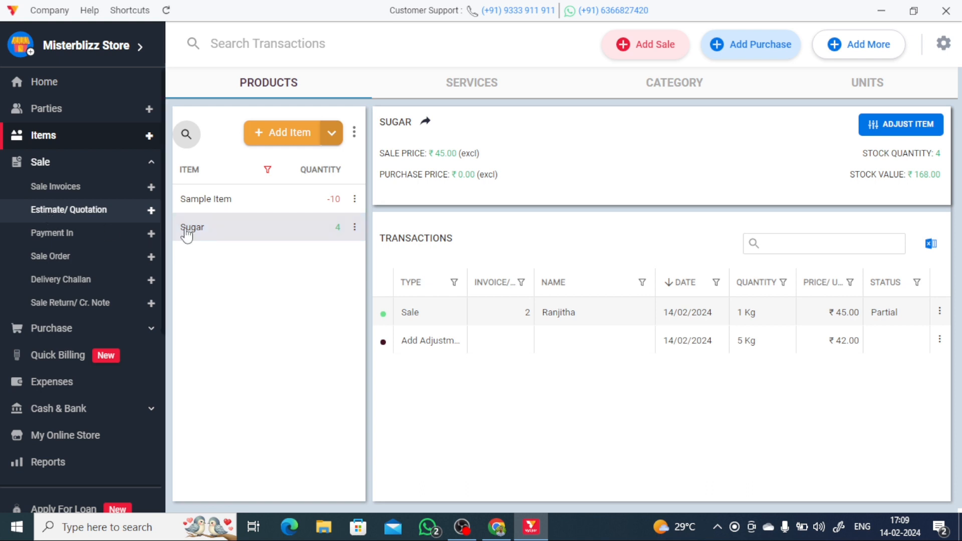
left_click(97, 213)
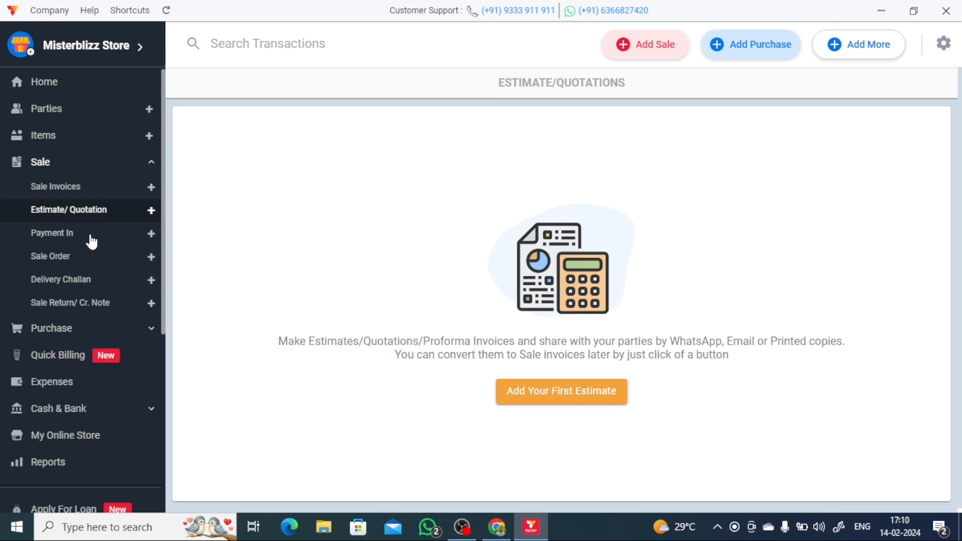
- Start a new Cash Payment-In entry, then discard it without saving
left_click(91, 241)
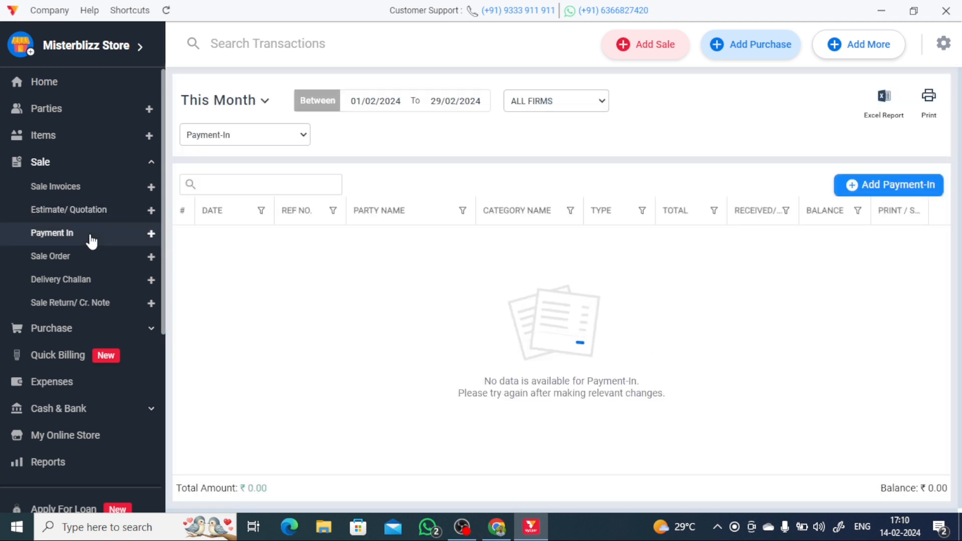
left_click(865, 191)
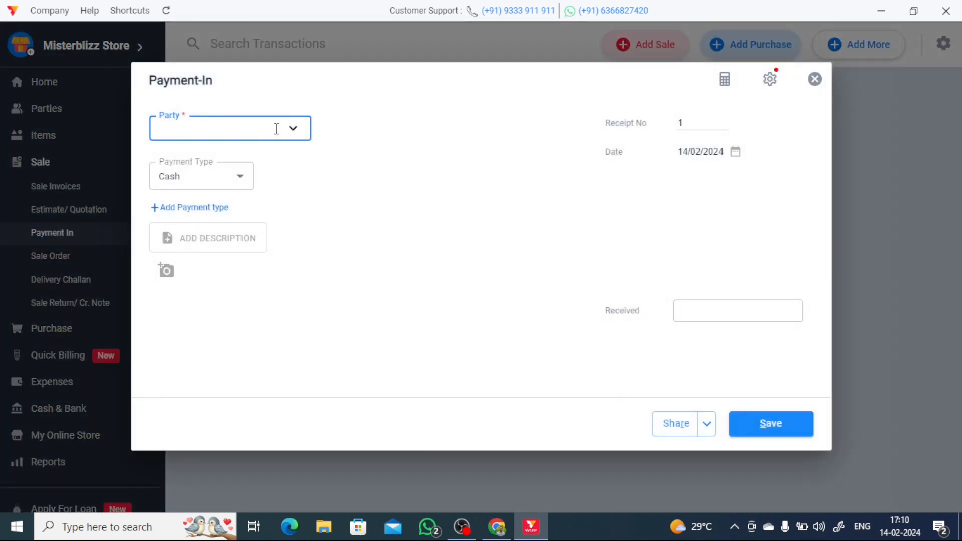
left_click(232, 174)
left_click(348, 260)
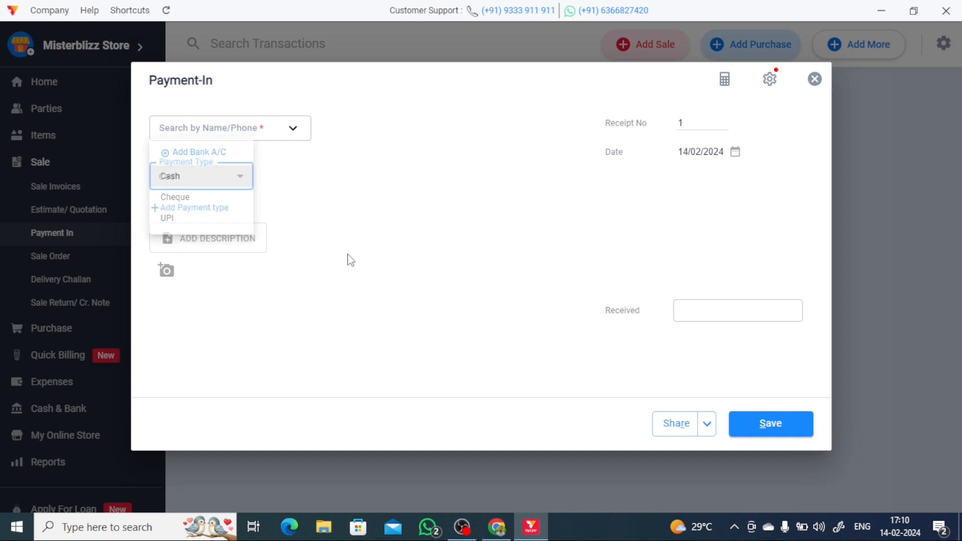
left_click(815, 79)
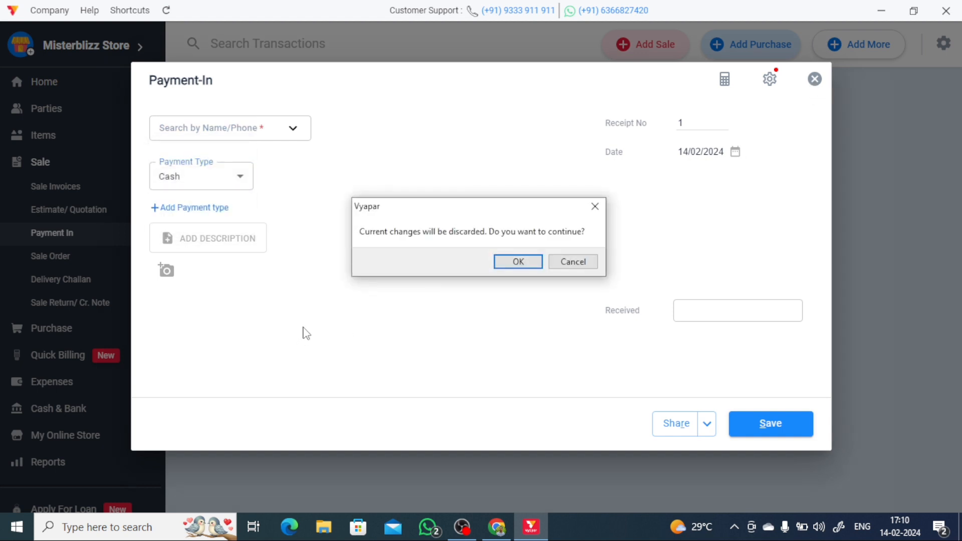
left_click(574, 264)
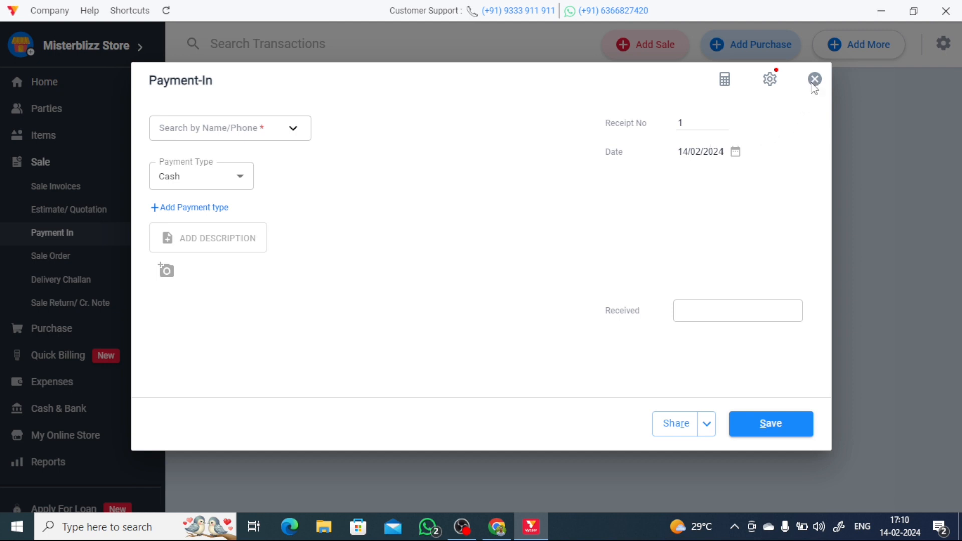
left_click(815, 79)
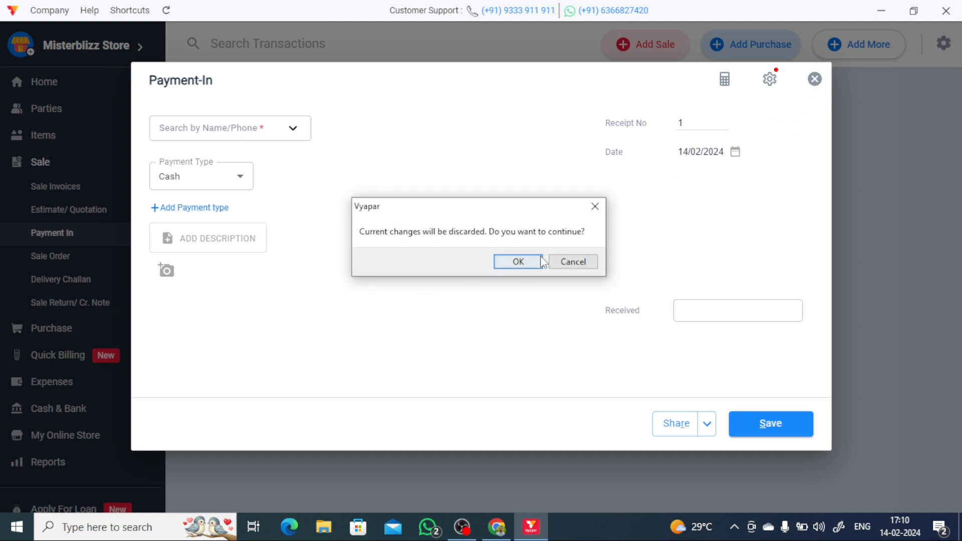
left_click(516, 261)
- Browse Sale Order, Online Orders, Delivery Challan and Sale Return pages, ending on Purchase Bills
left_click(97, 265)
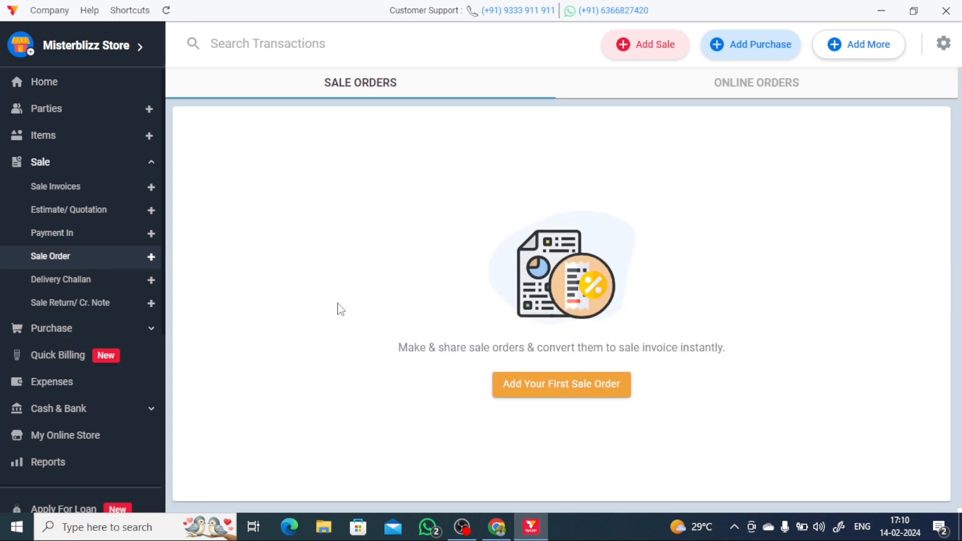
left_click(743, 84)
left_click(348, 86)
left_click(67, 287)
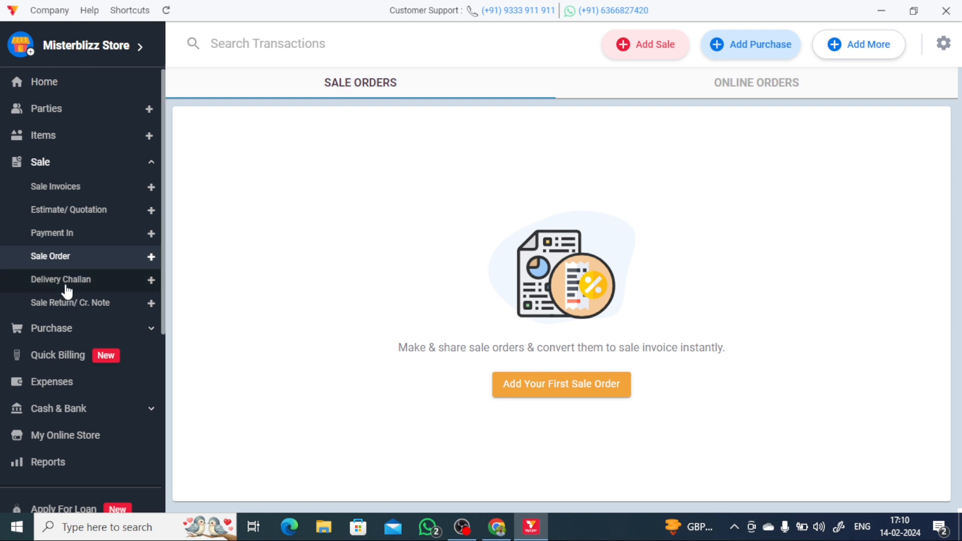
left_click(62, 309)
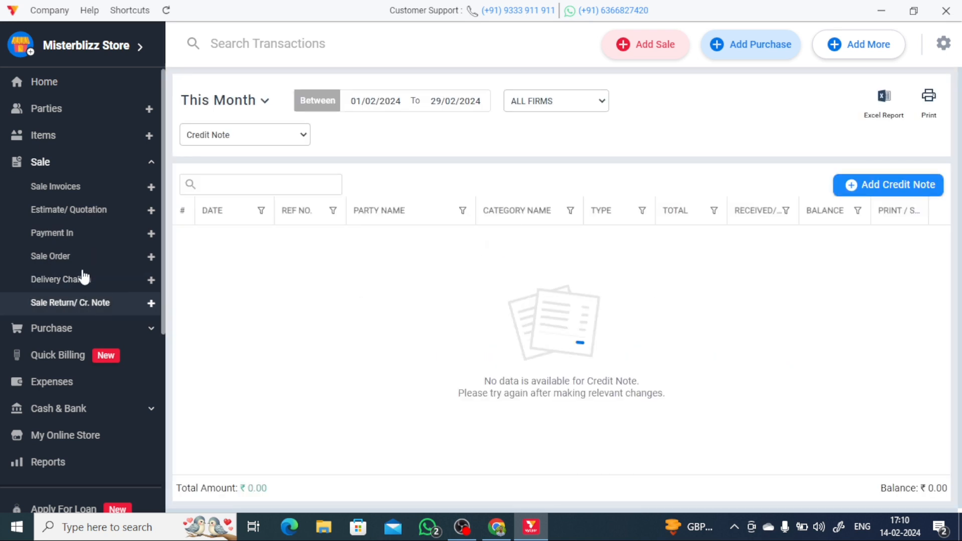
scroll(81, 276, "down", 3)
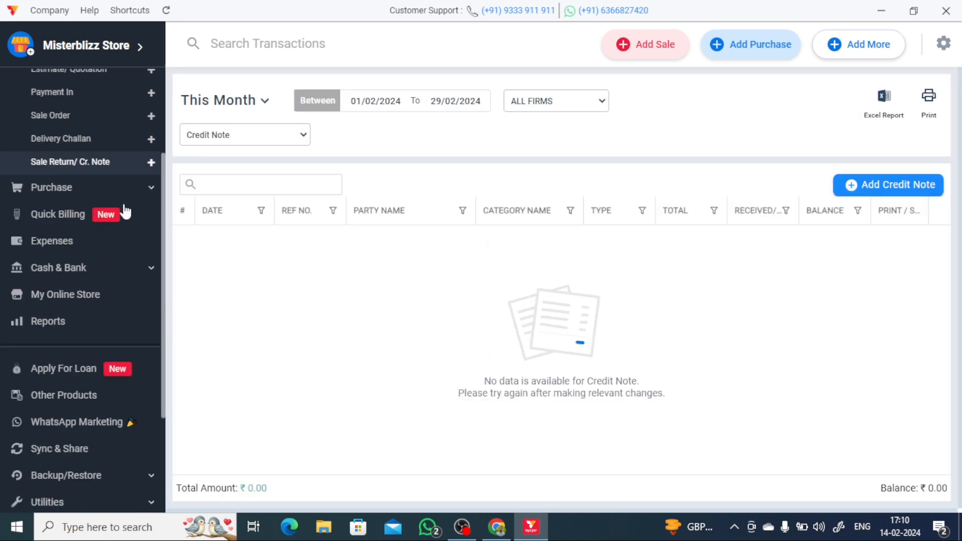
left_click(129, 197)
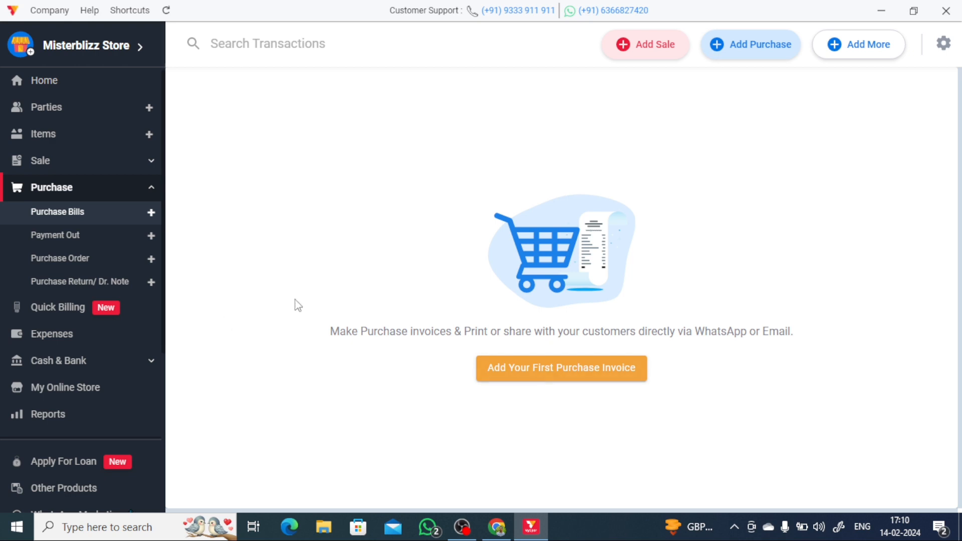
- Open a blank first purchase invoice, check its party list, and discard it
left_click(548, 371)
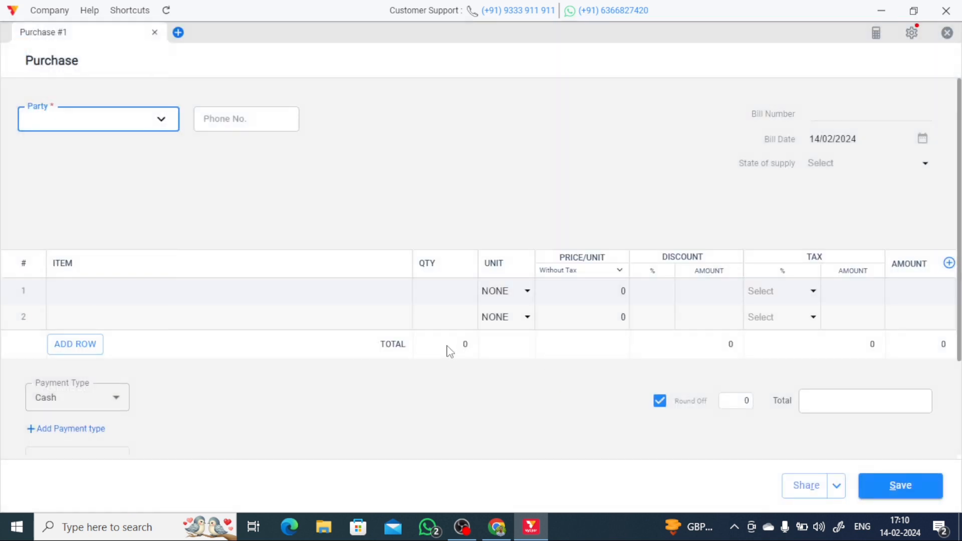
left_click(76, 123)
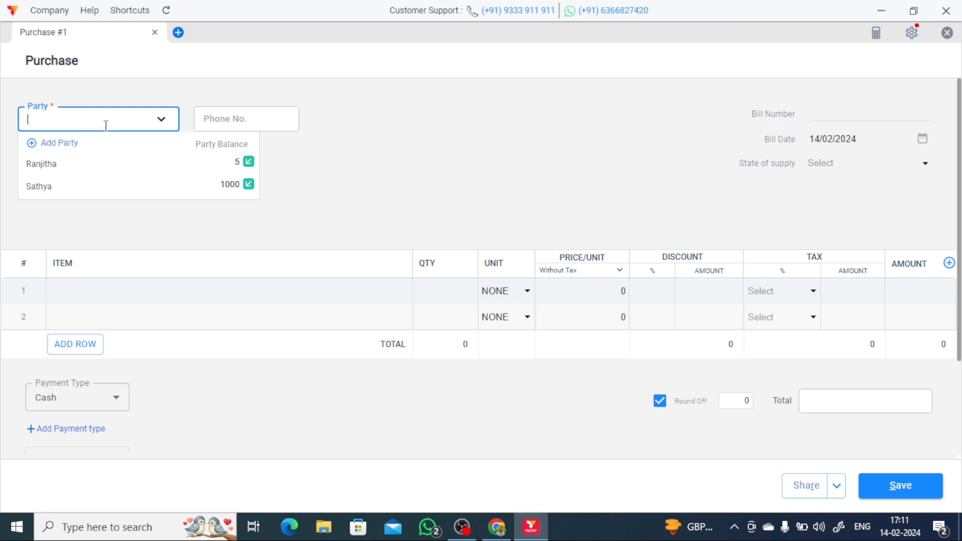
left_click(722, 220)
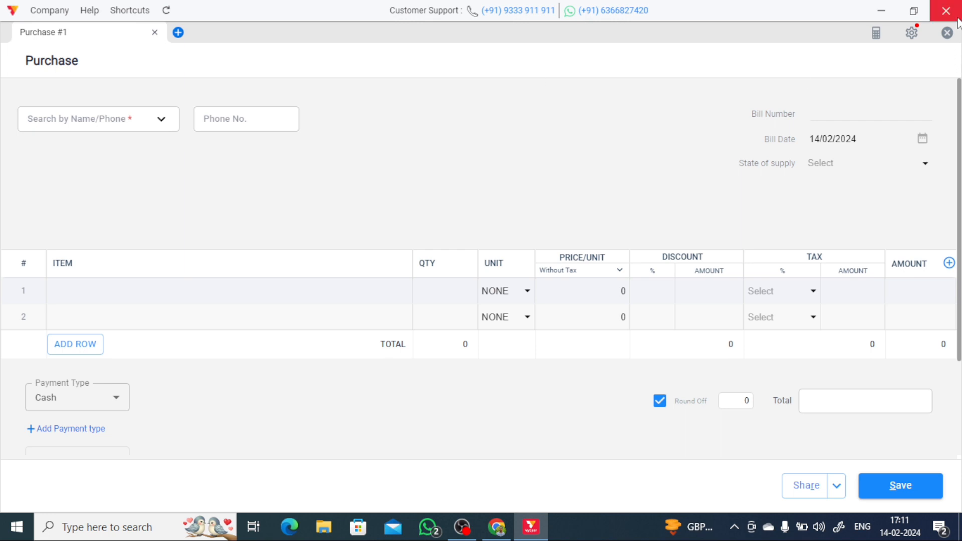
left_click(948, 33)
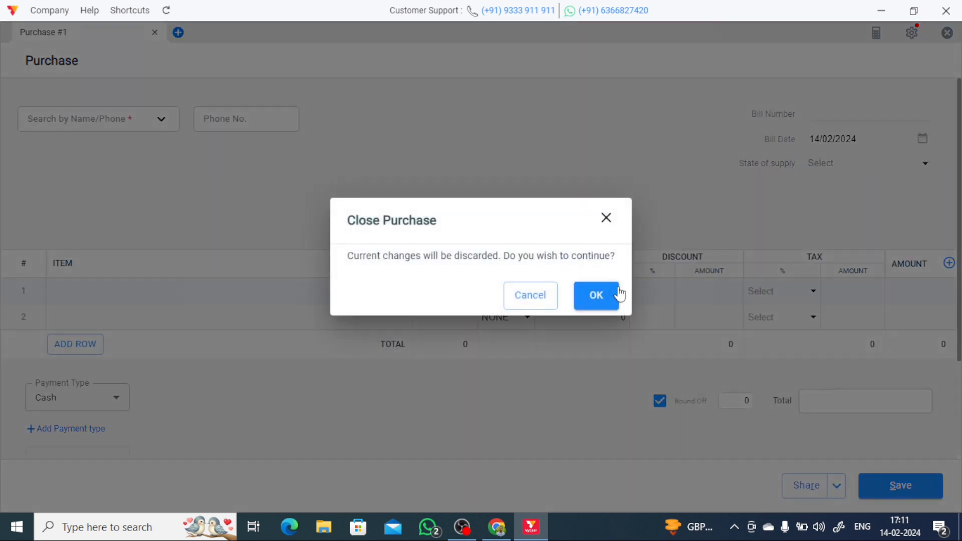
left_click(617, 290)
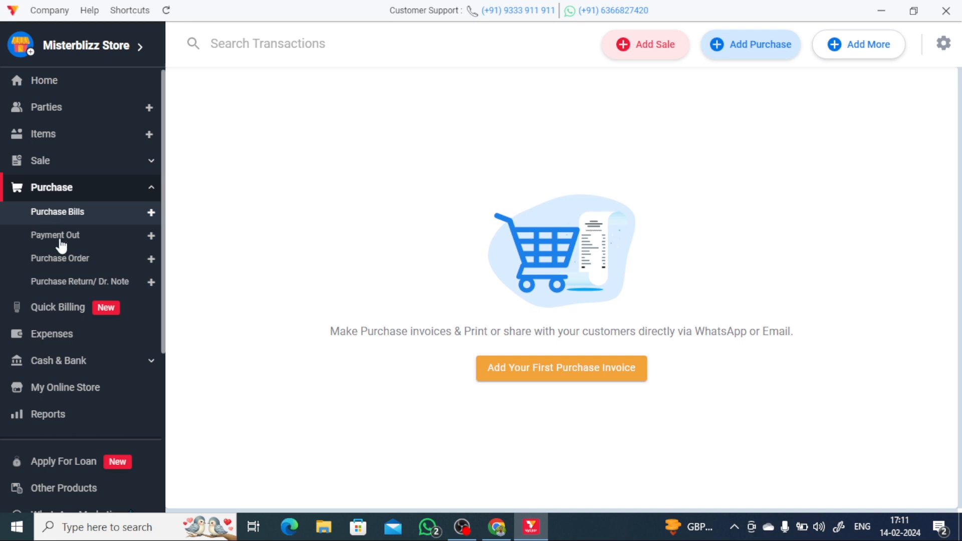
- Browse the Payment Out, Purchase Order and Debit Note pages, ending on Quick Billing
left_click(63, 245)
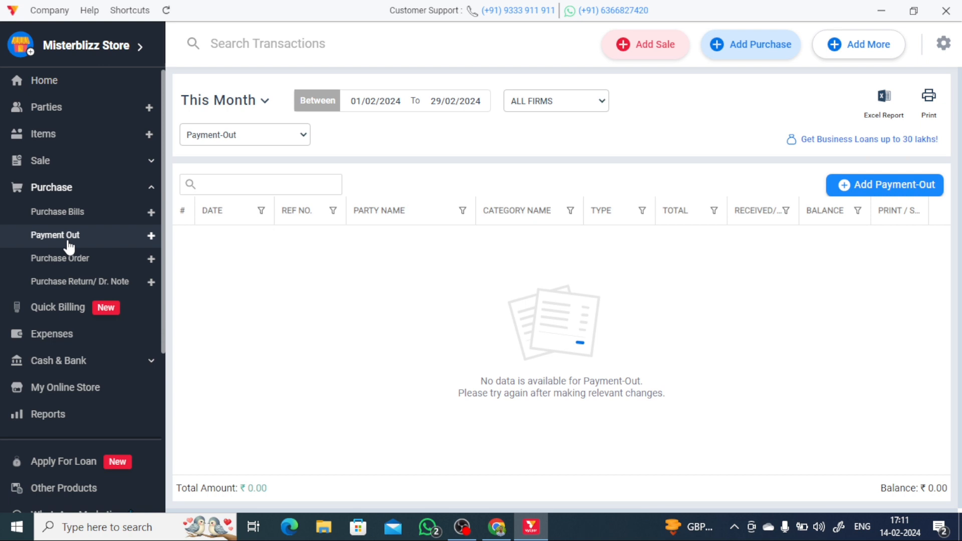
left_click(67, 269)
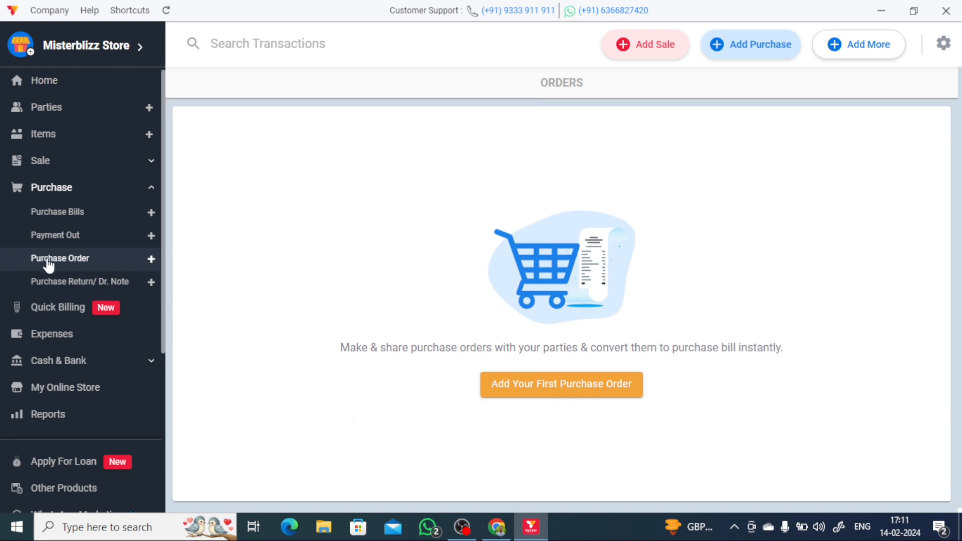
left_click(59, 291)
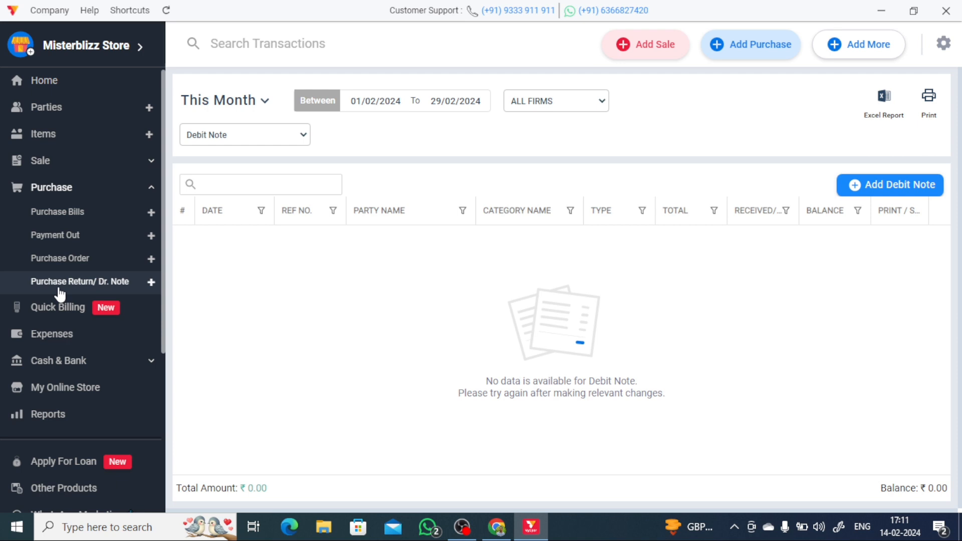
left_click(73, 311)
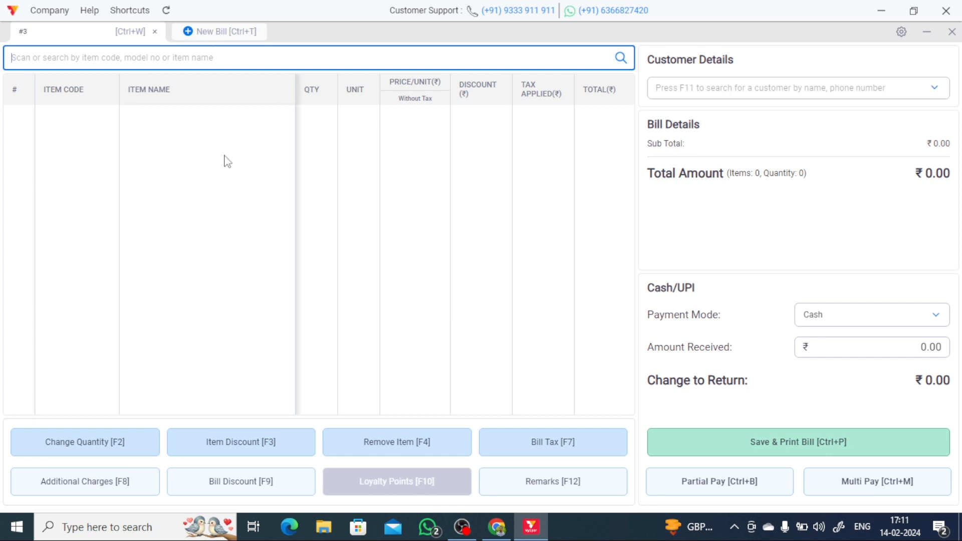
- Exit the Quick Billing screen and go to the empty Expenses page
left_click(276, 168)
left_click(143, 57)
left_click(952, 31)
left_click(425, 314)
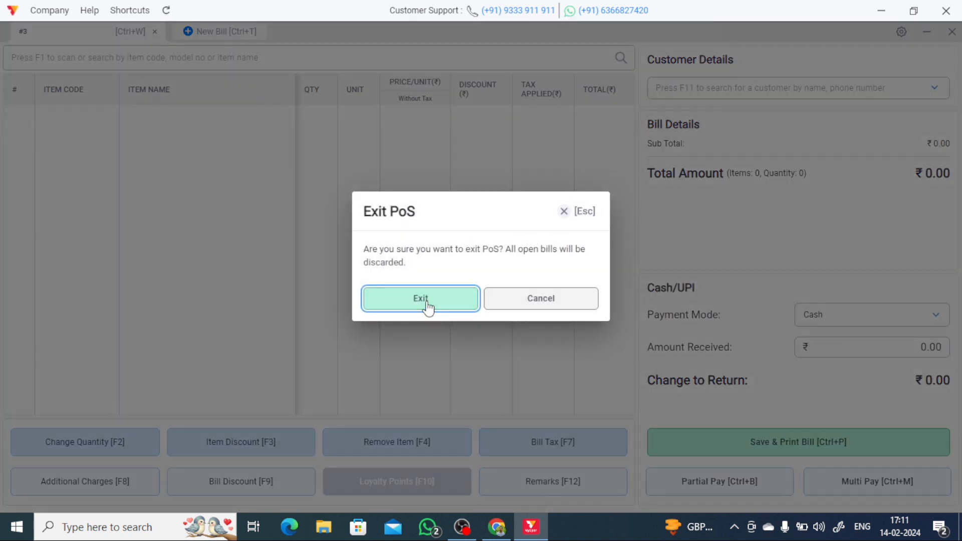
scroll(41, 353, "down", 1)
scroll(41, 354, "down", 2)
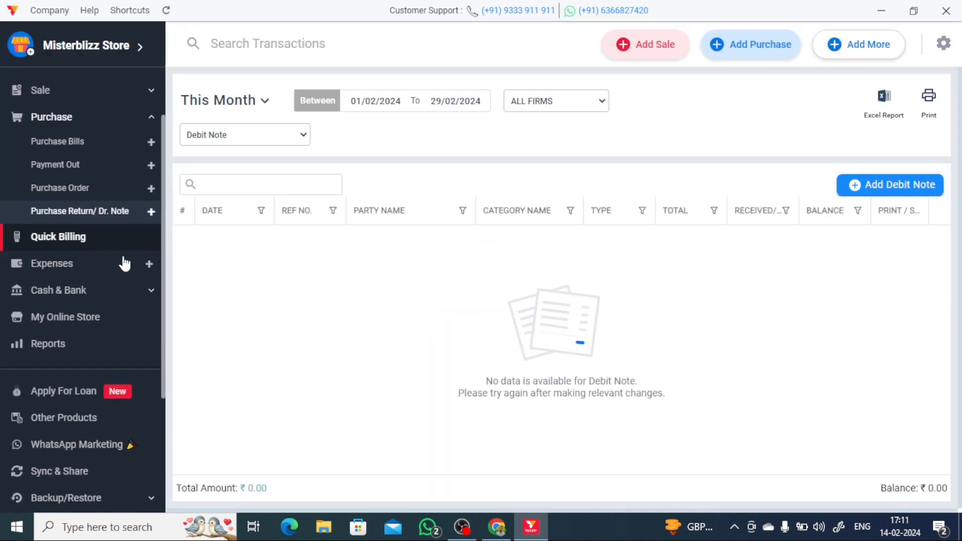
left_click(133, 271)
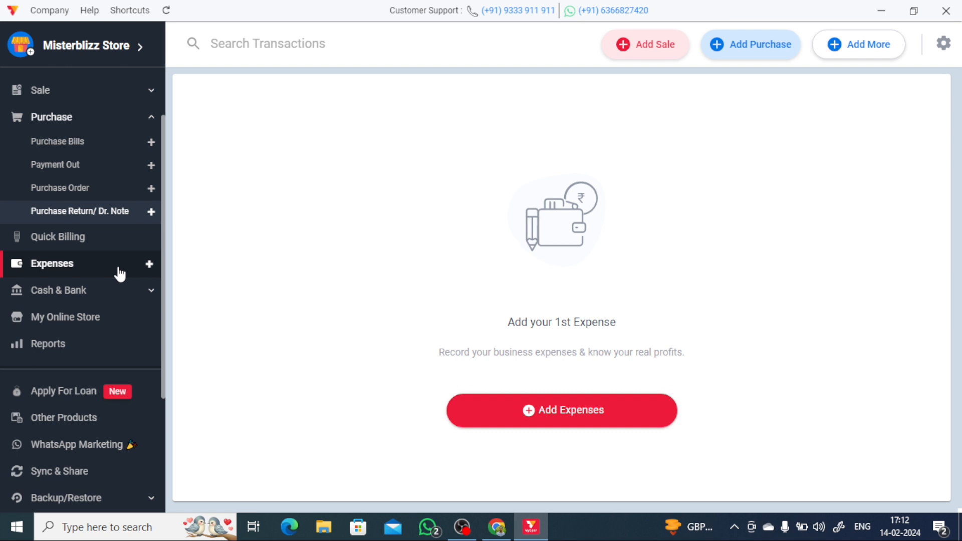
- Save a Rent-category expense with one item, Rent, priced at 1000
left_click(545, 422)
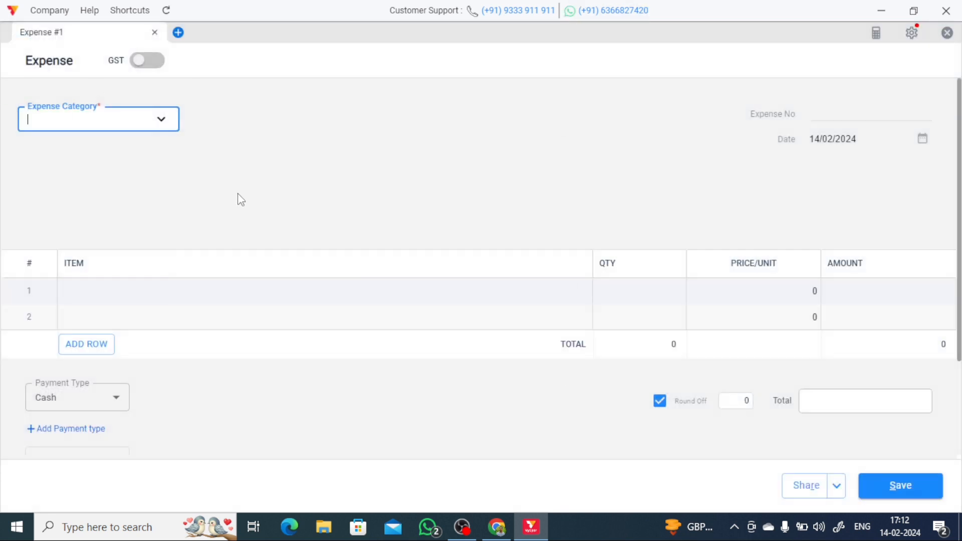
left_click(116, 126)
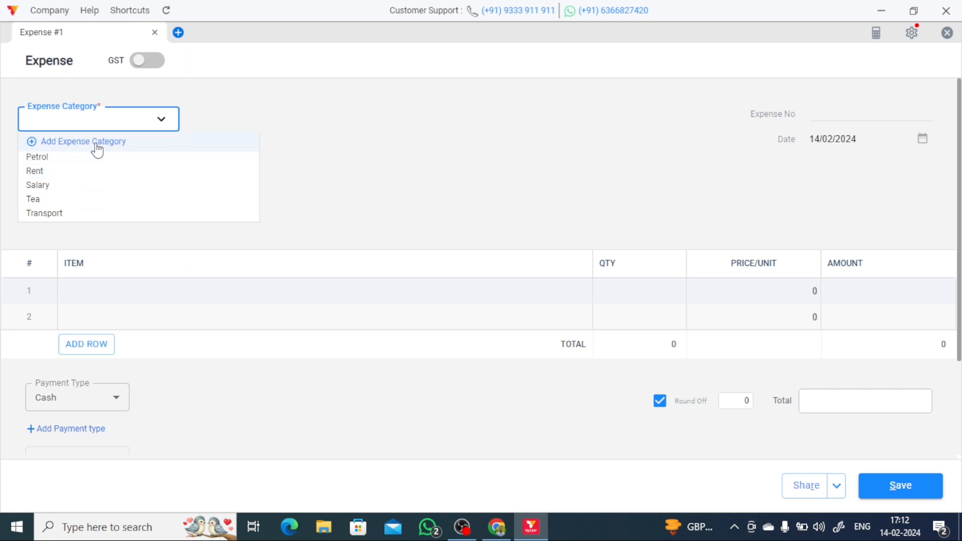
scroll(91, 205, "down", 3)
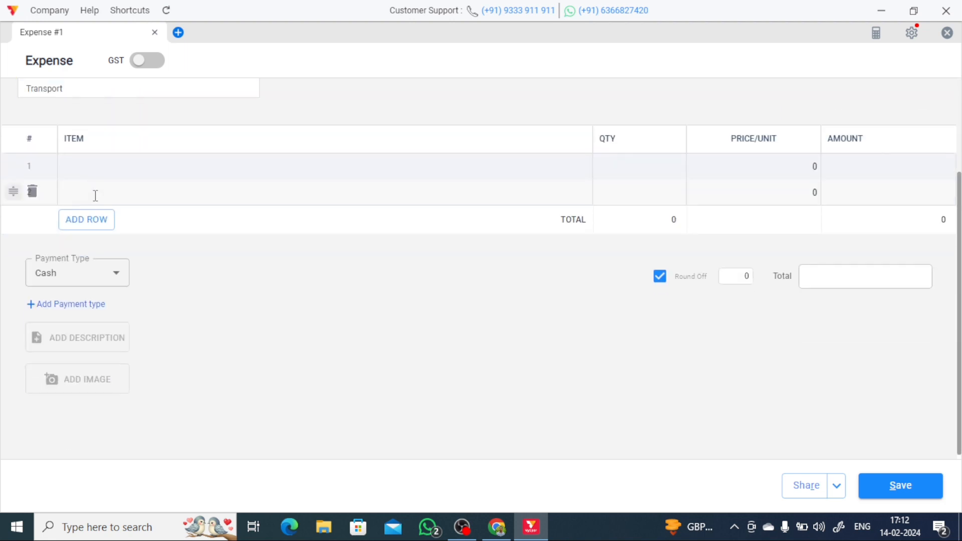
scroll(87, 226, "up", 3)
left_click(91, 172)
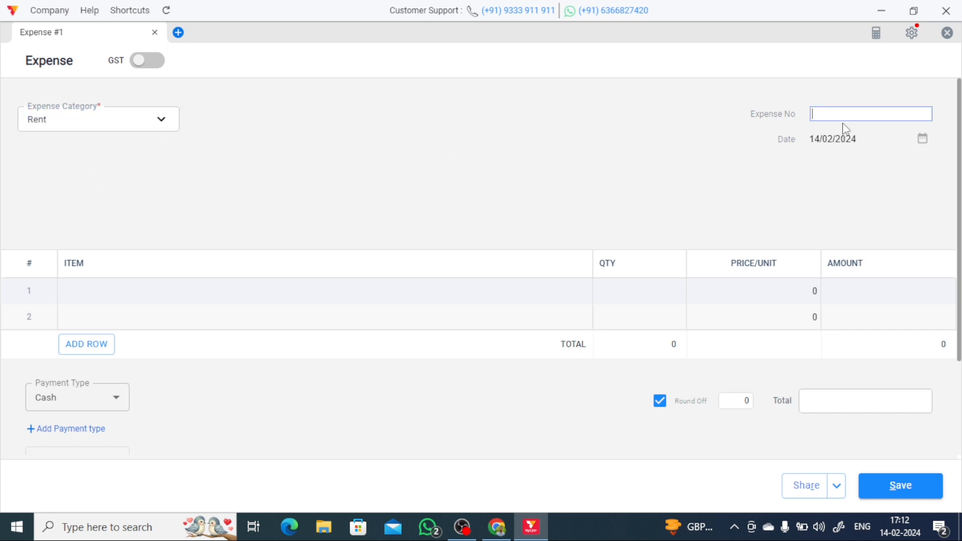
left_click(185, 295)
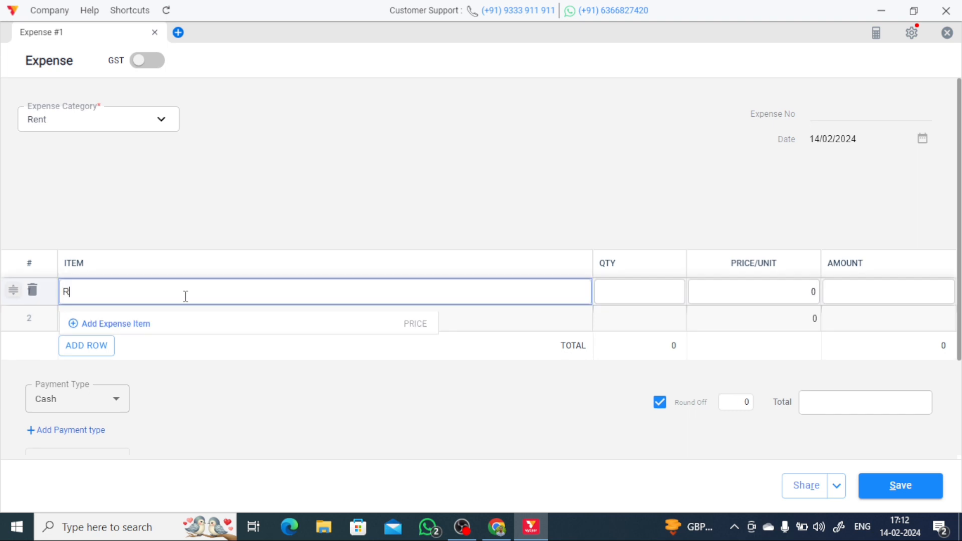
left_click(300, 153)
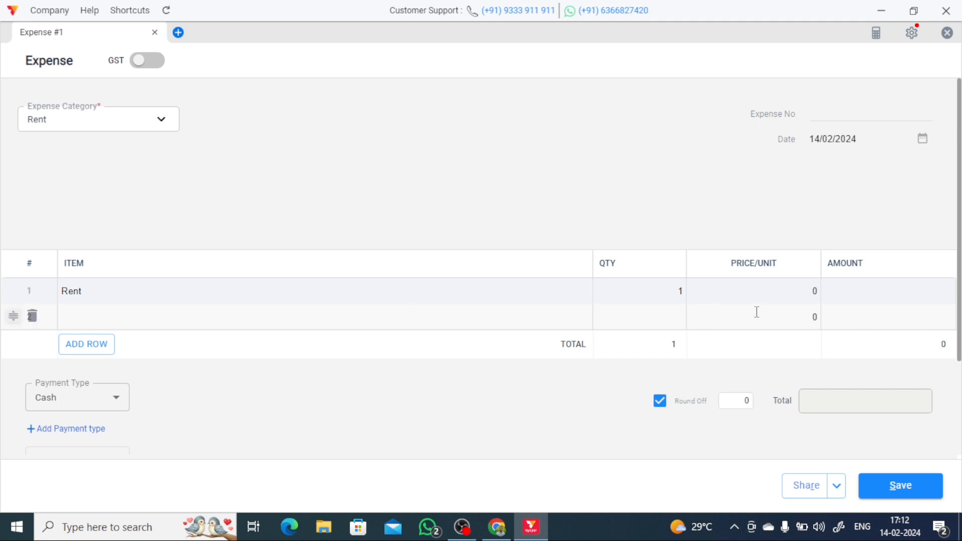
left_click(782, 283)
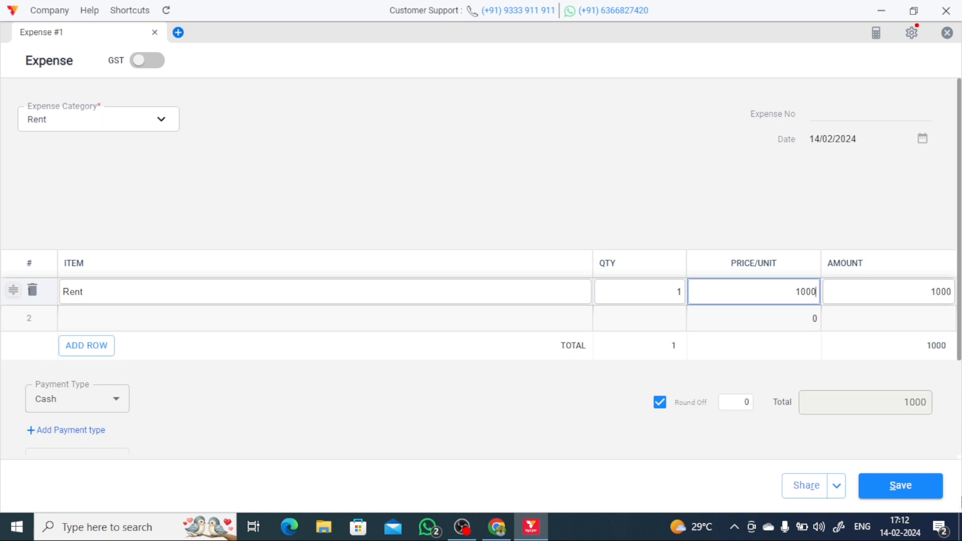
scroll(896, 416, "down", 3)
scroll(802, 366, "up", 2)
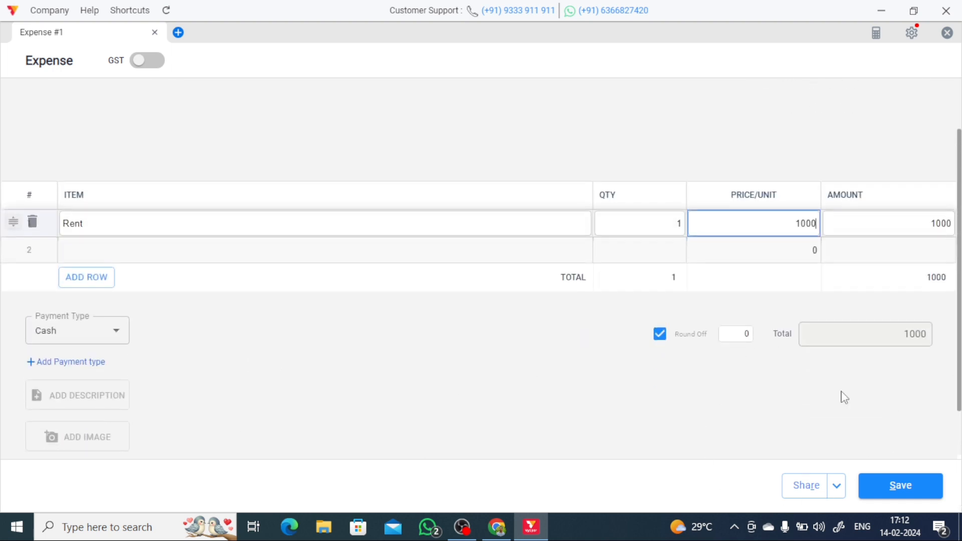
left_click(937, 485)
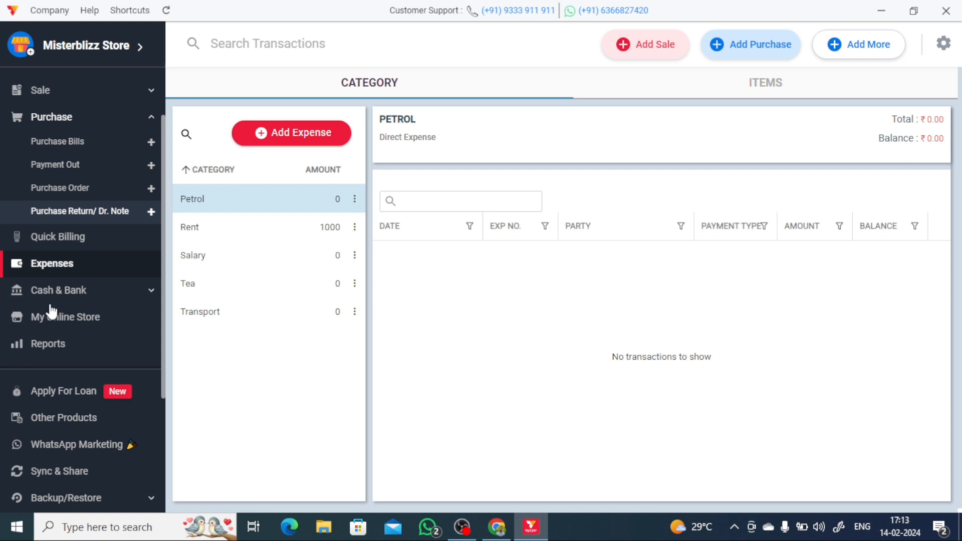
- Look over the Bank, Cash In Hand, Cheques and Loan Accounts pages, ending on My Online Store
left_click(97, 293)
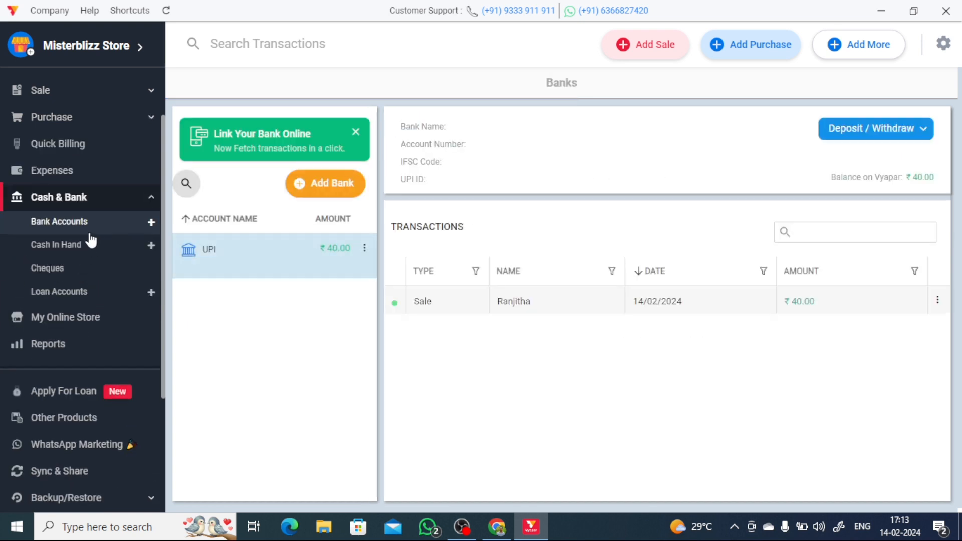
left_click(86, 249)
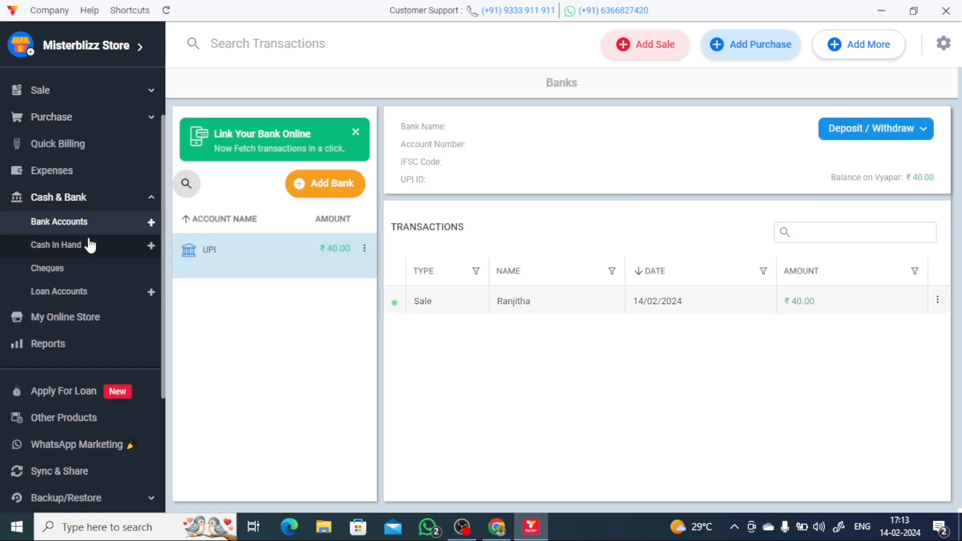
left_click(71, 227)
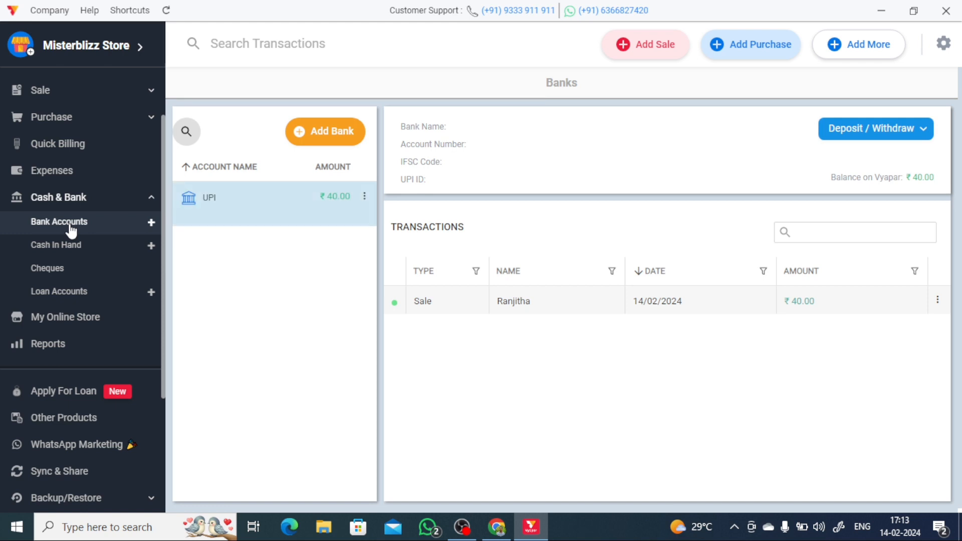
left_click(54, 273)
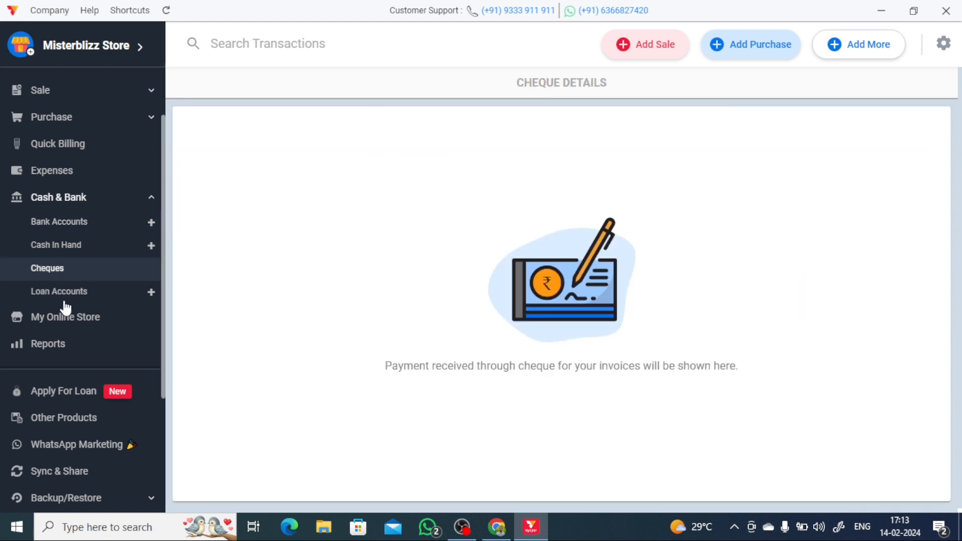
left_click(69, 295)
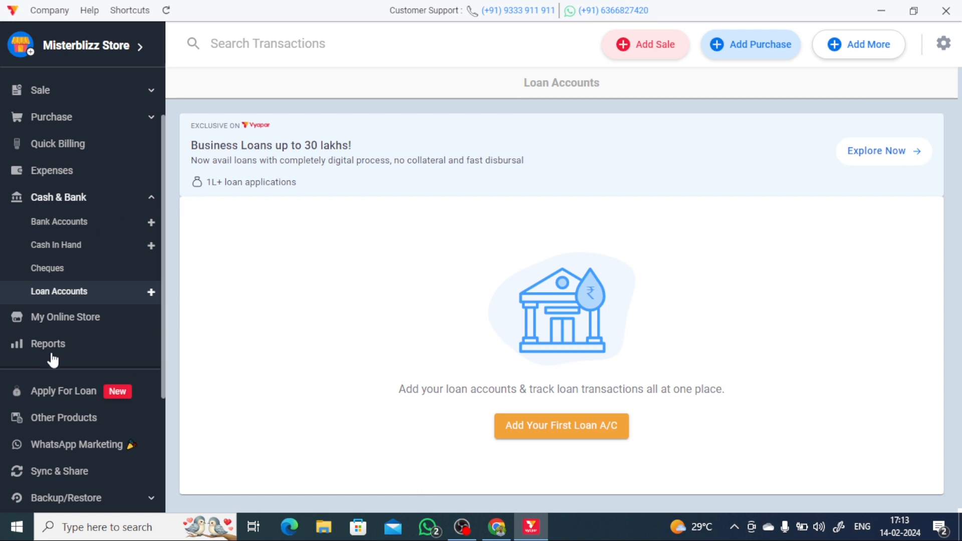
scroll(54, 359, "down", 3)
left_click(68, 249)
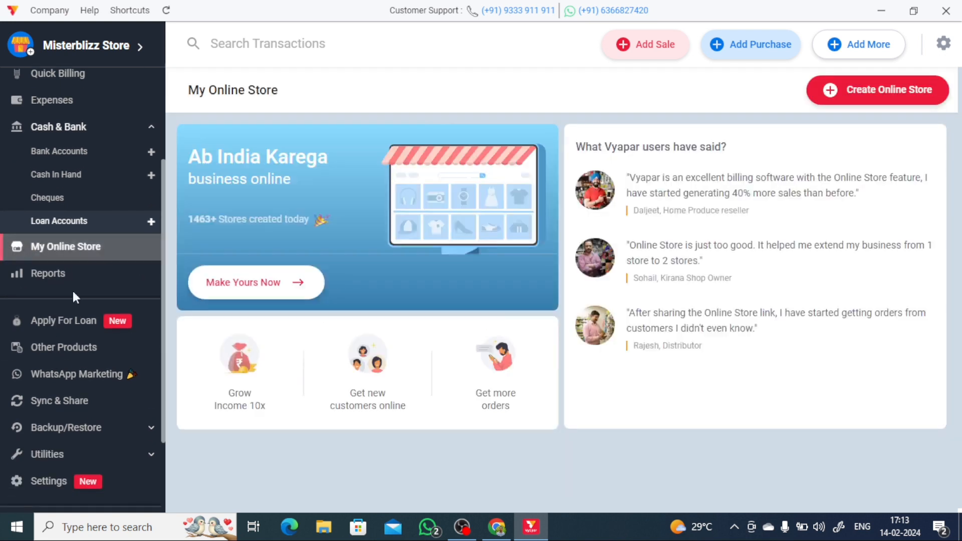
left_click(49, 232)
left_click(48, 250)
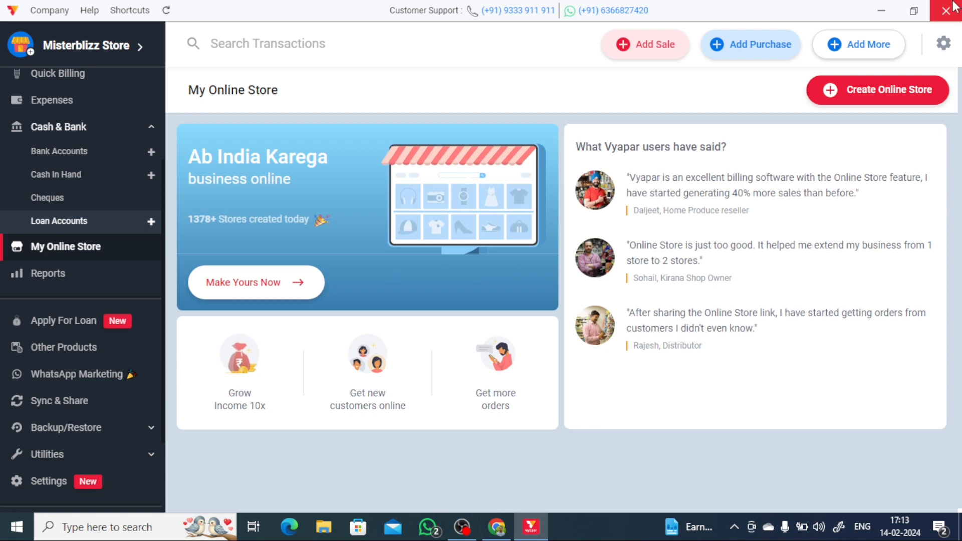
- Create the Misterblizz Store online store and scroll through its catalogue page
left_click(883, 98)
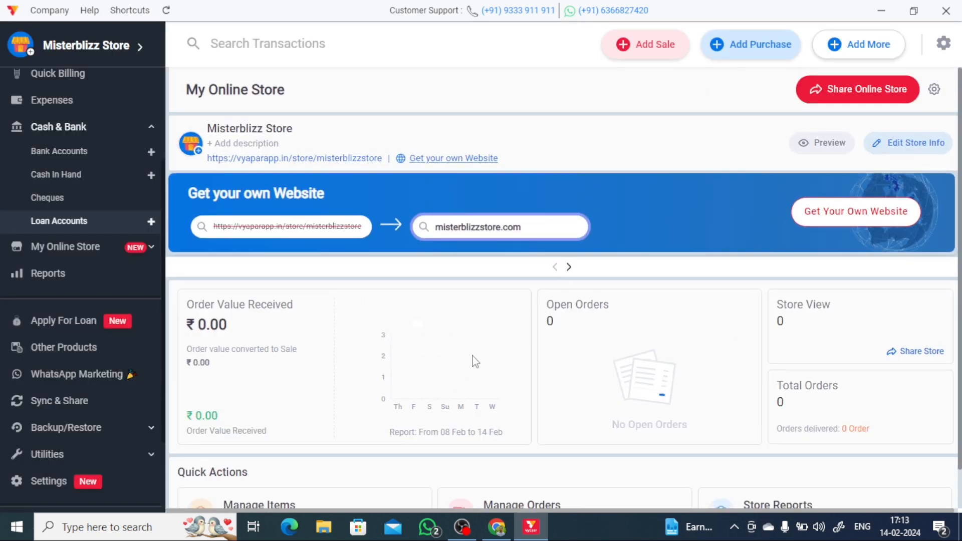
scroll(466, 326, "down", 1)
scroll(481, 219, "up", 1)
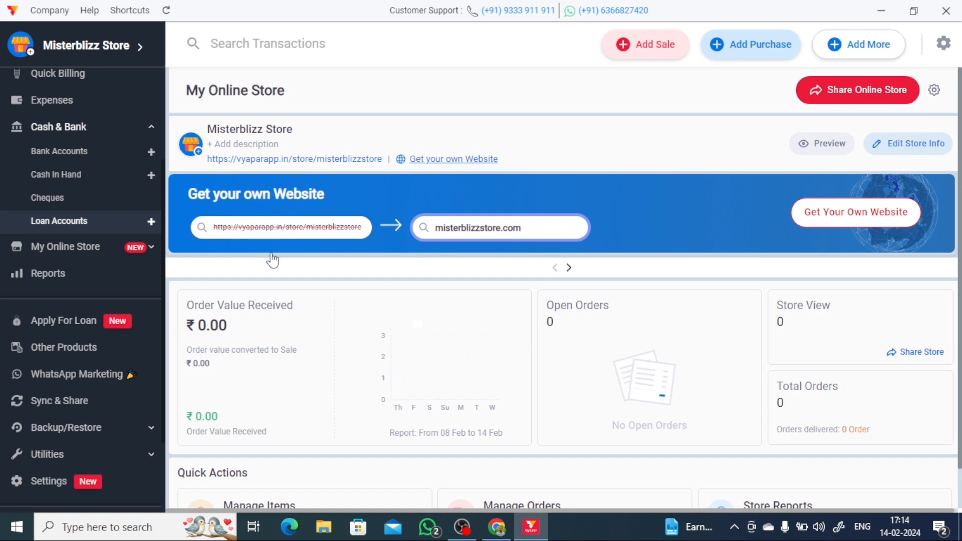
scroll(532, 348, "down", 1)
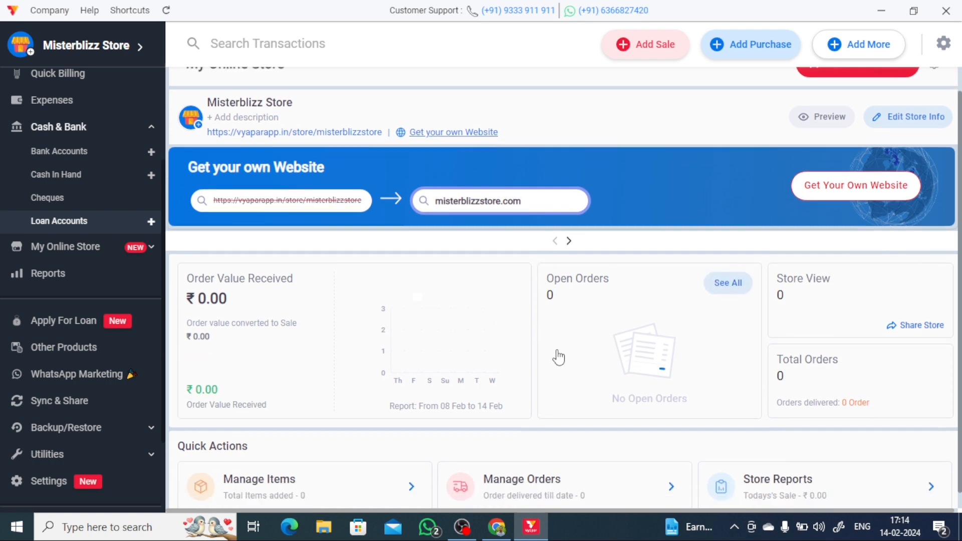
scroll(440, 361, "up", 1)
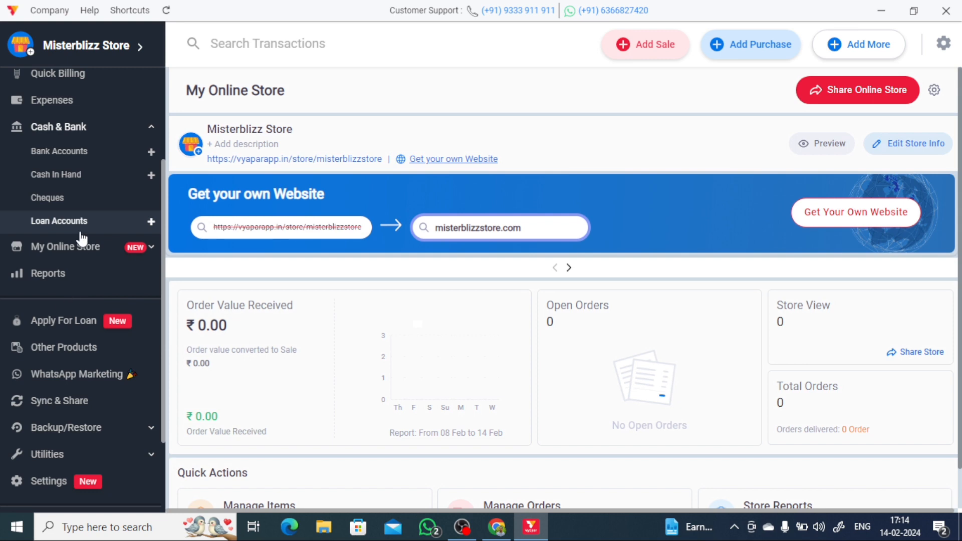
scroll(55, 300, "up", 2)
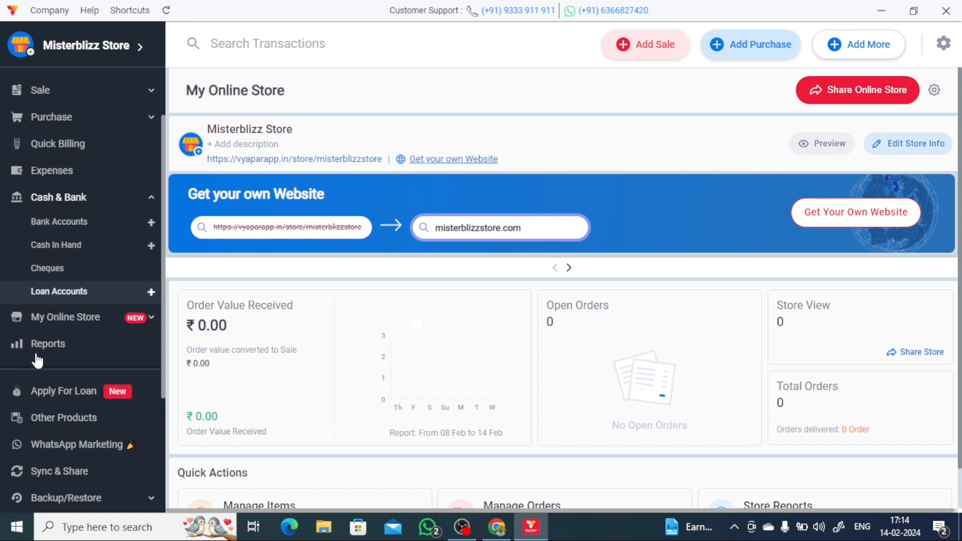
- Check the online store's Manage Orders and Store Reports pages
left_click(145, 323)
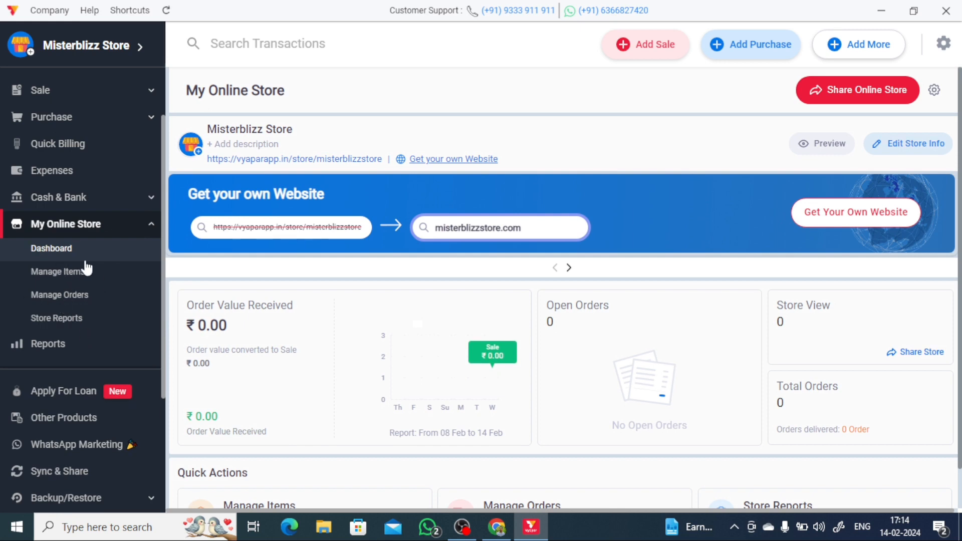
left_click(75, 294)
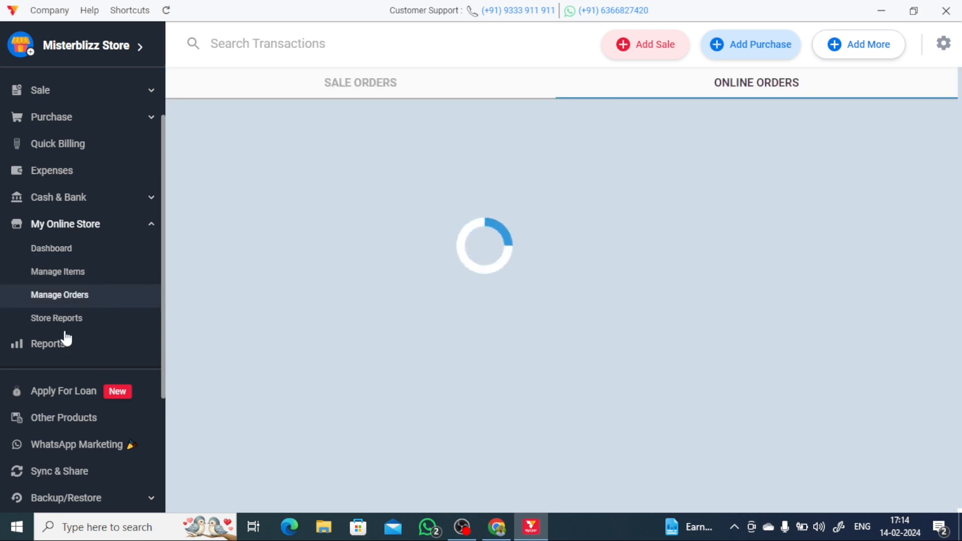
left_click(68, 323)
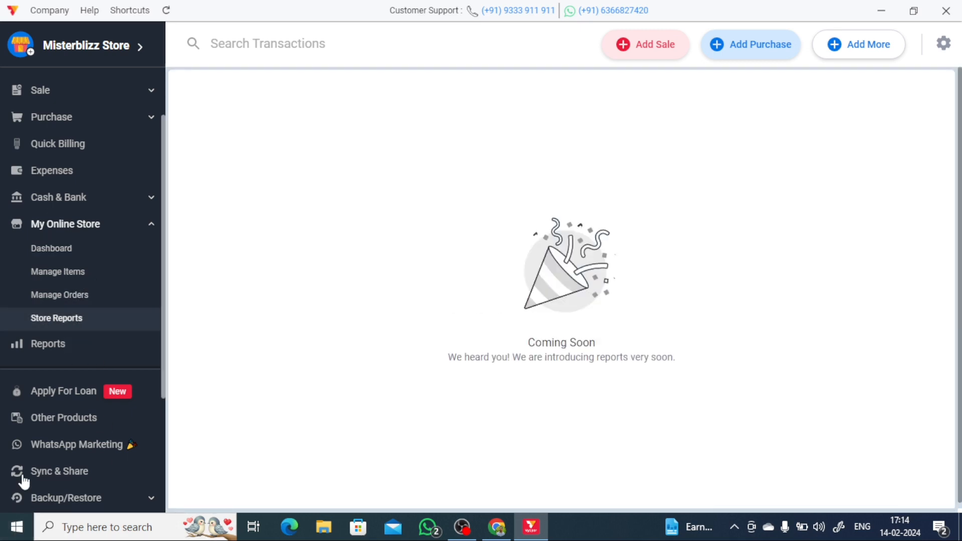
scroll(60, 361, "down", 2)
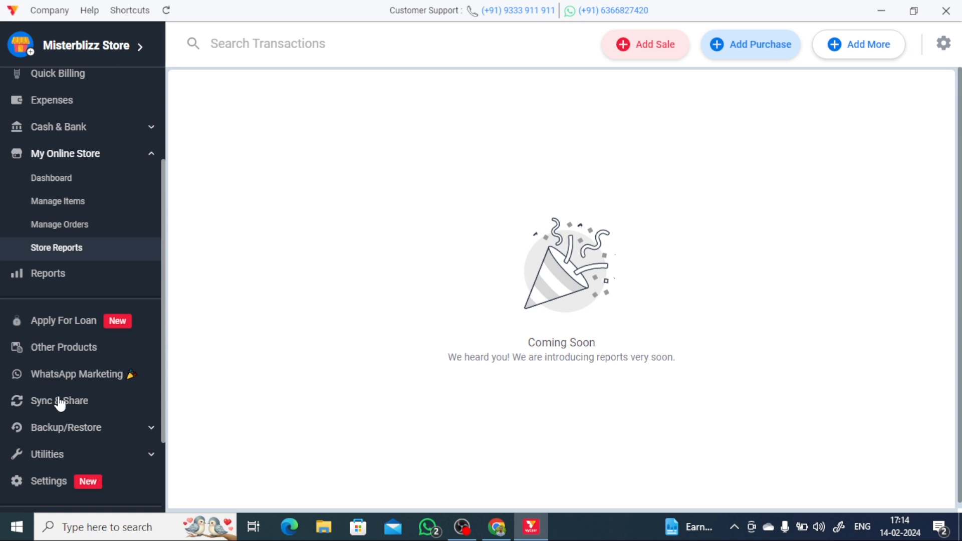
- Open Reports and view the Sale report as a graph, then as a transactions table
left_click(63, 288)
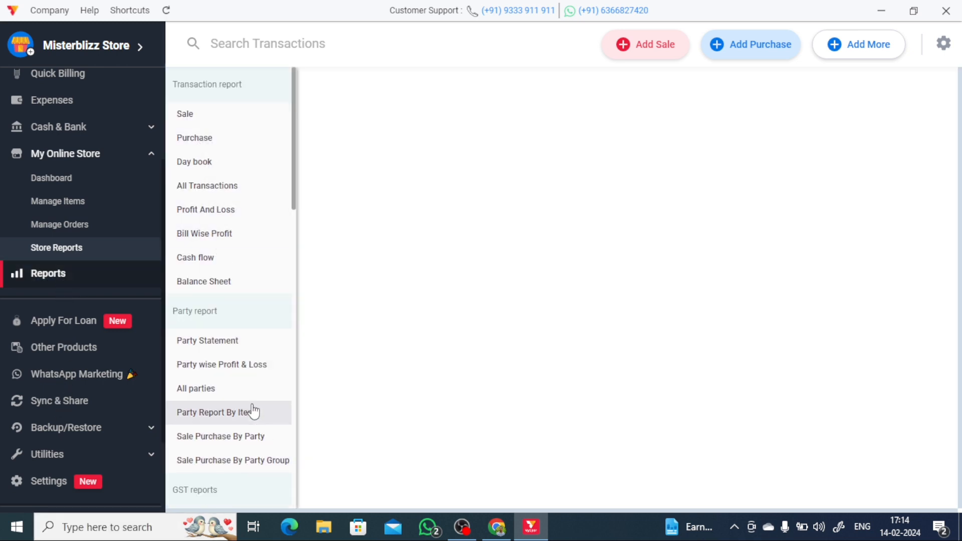
scroll(253, 411, "down", 10)
scroll(254, 411, "up", 10)
left_click(194, 121)
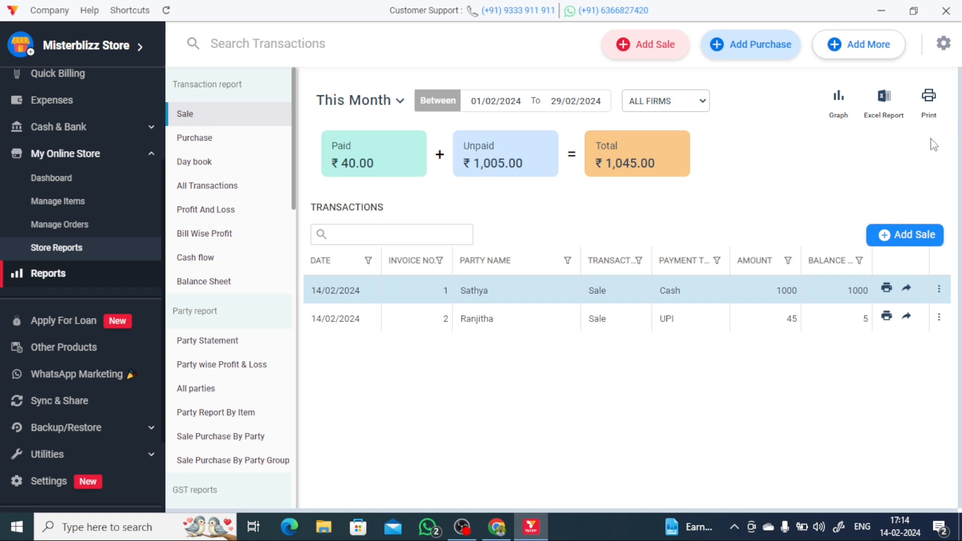
left_click(837, 100)
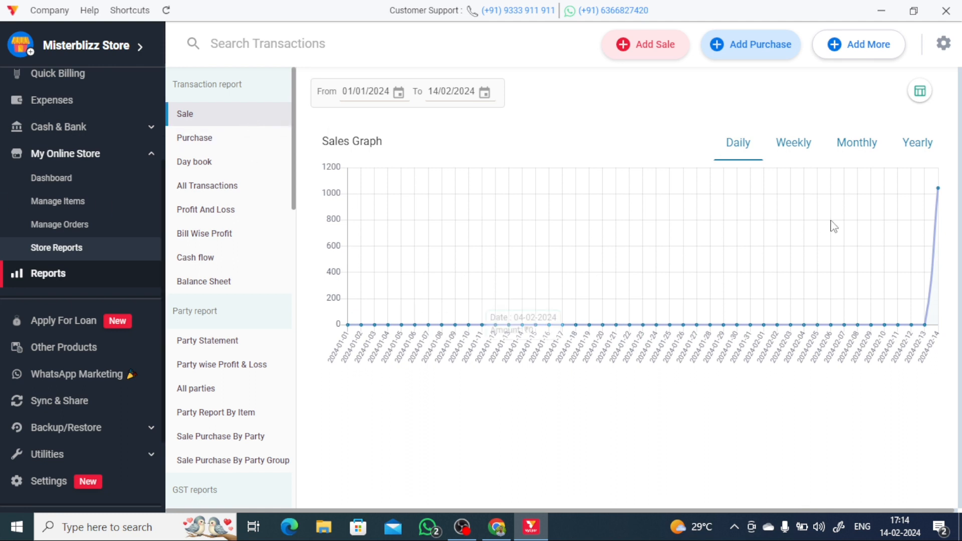
left_click(290, 115)
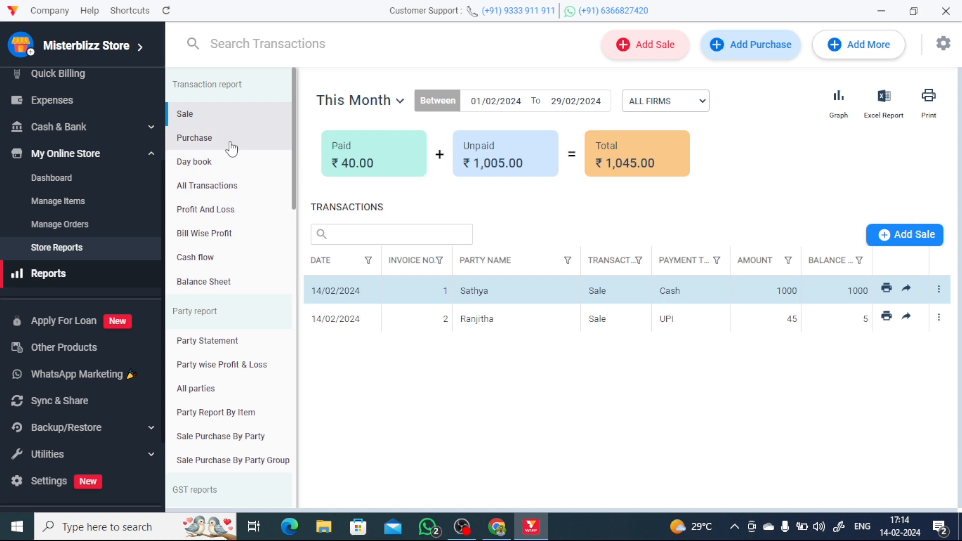
- View the Purchase, Day book, All Transactions and Profit And Loss reports
left_click(230, 148)
left_click(216, 164)
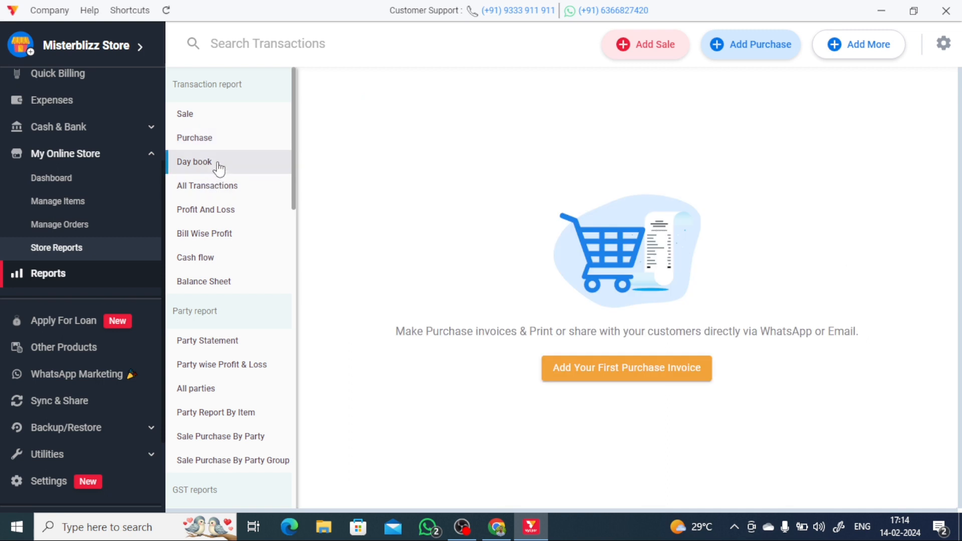
left_click(241, 192)
left_click(233, 210)
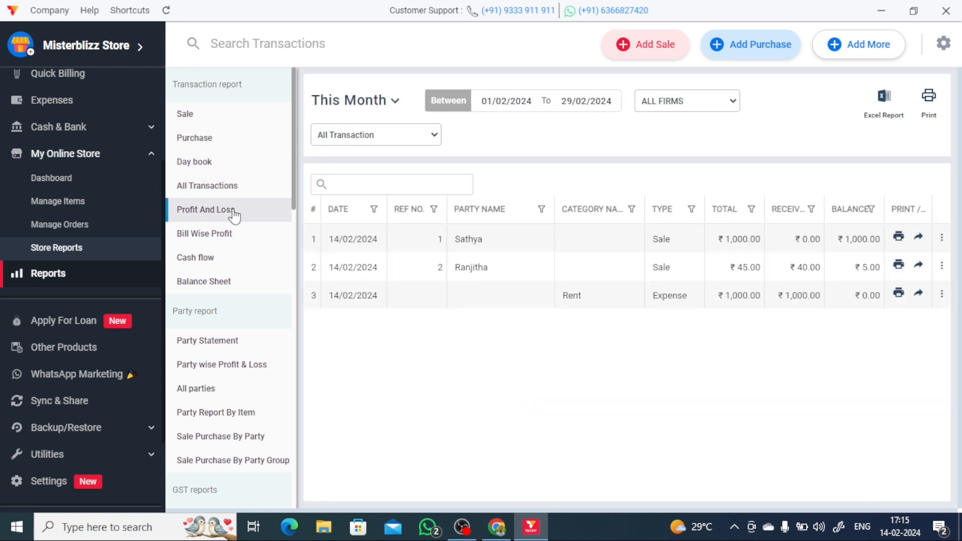
- View the Bill Wise Profit, Balance Sheet, Cash flow, Party Statement and Party wise Profit & Loss reports
scroll(735, 364, "down", 5)
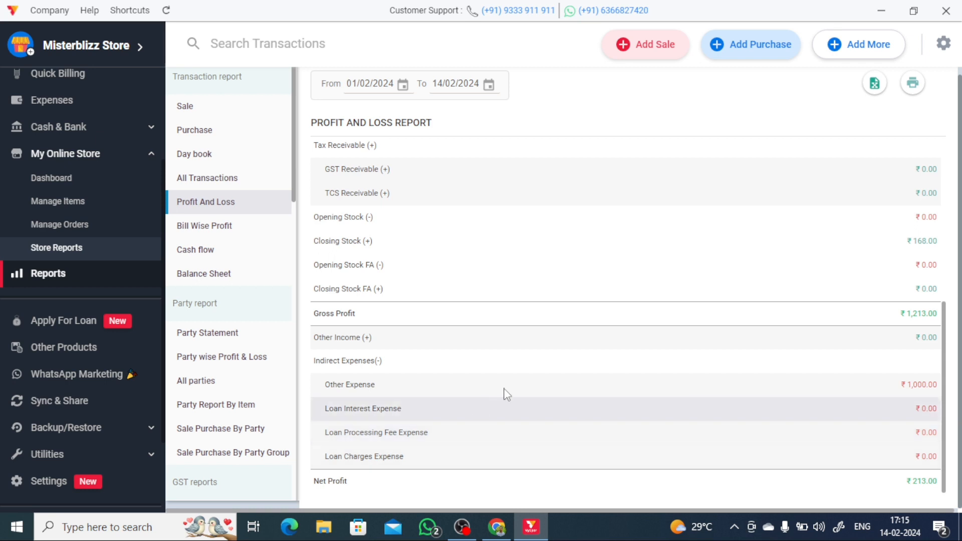
left_click(229, 230)
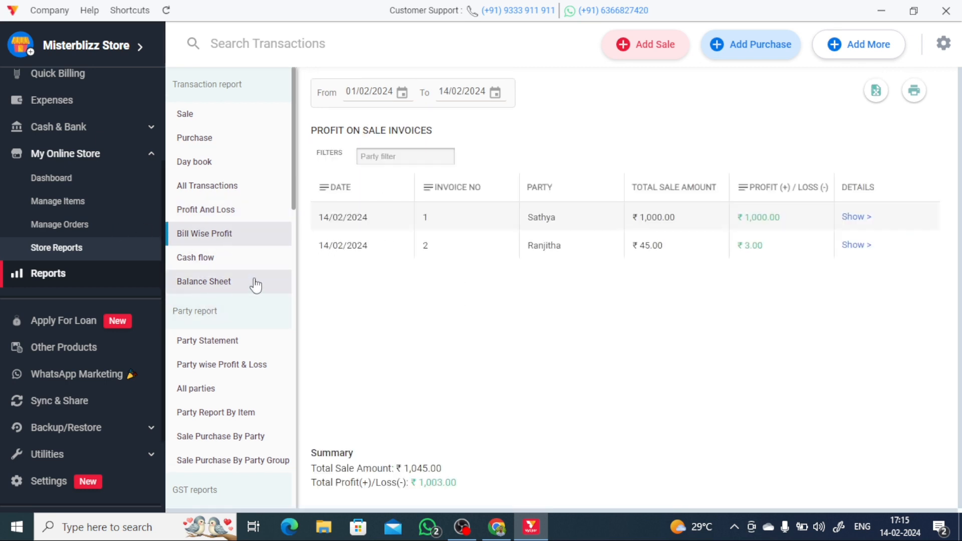
left_click(222, 282)
left_click(221, 259)
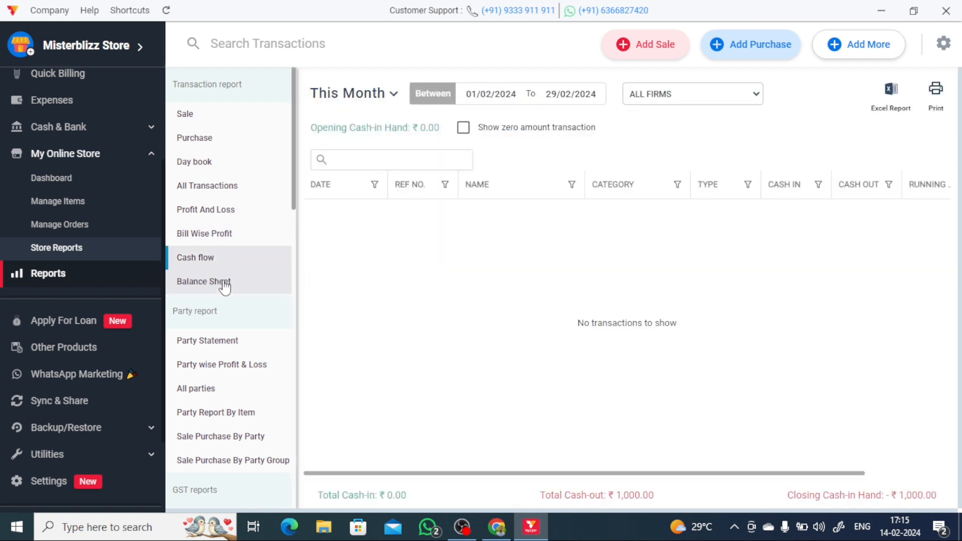
scroll(252, 376, "down", 2)
left_click(222, 270)
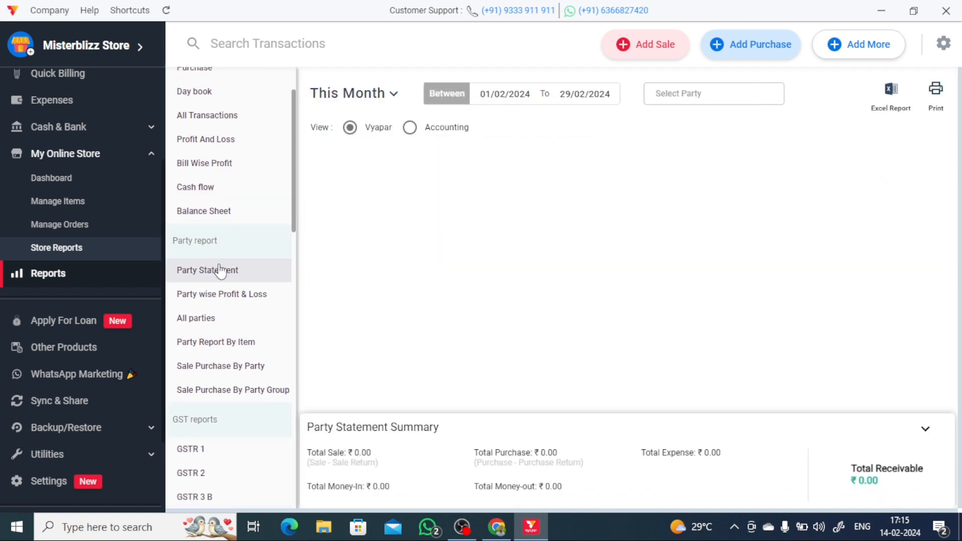
left_click(236, 301)
- Open the All Parties report and scroll through the remaining report list up to the GST reports
scroll(236, 307, "down", 2)
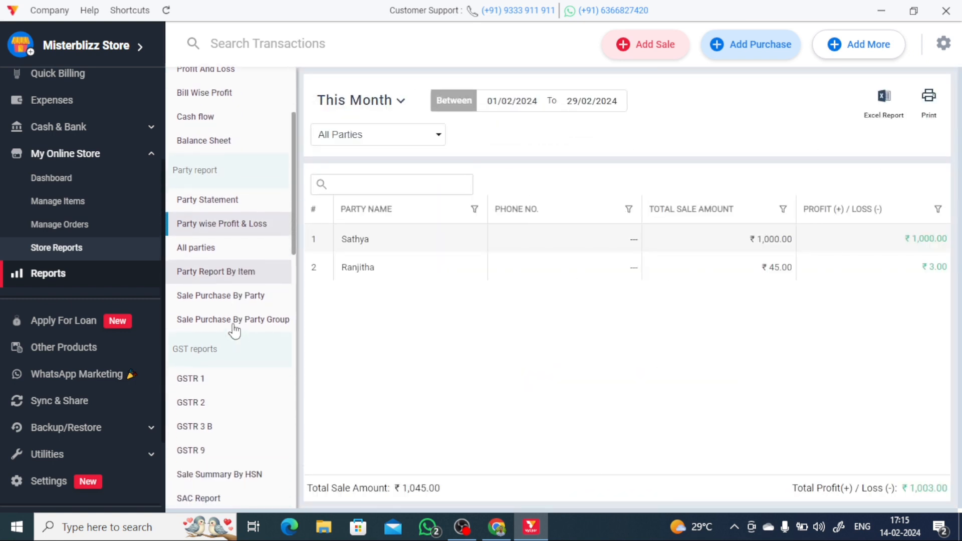
left_click(230, 253)
scroll(236, 310, "down", 10)
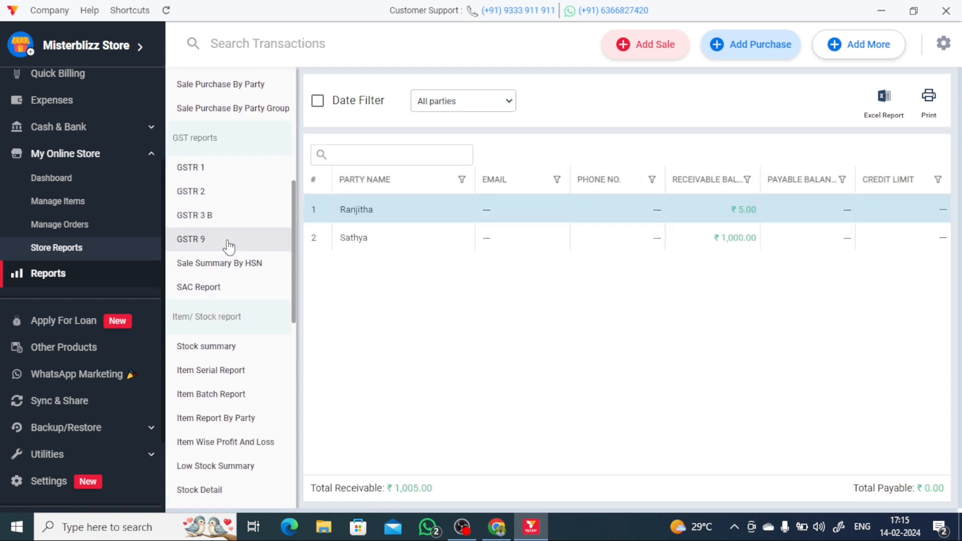
scroll(230, 283, "down", 10)
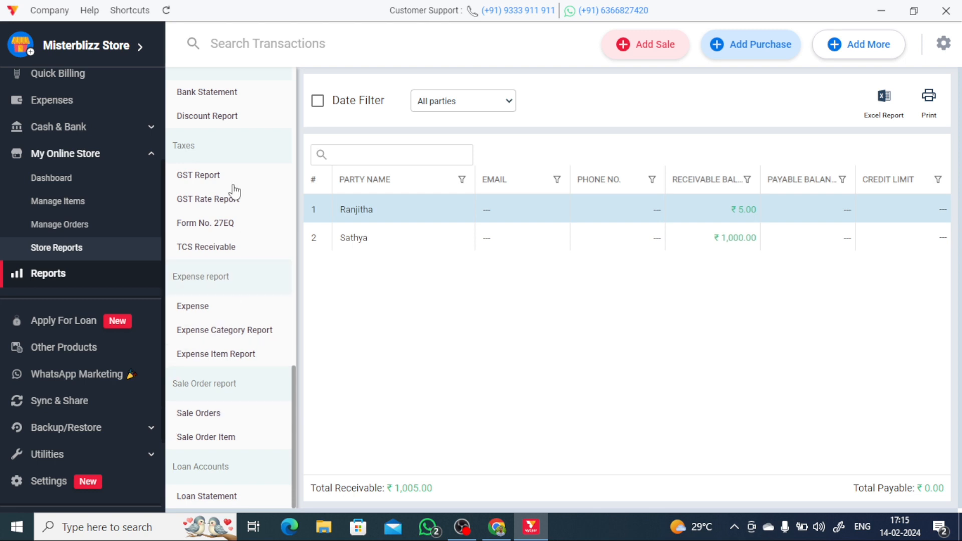
scroll(186, 299, "up", 2)
scroll(230, 221, "up", 14)
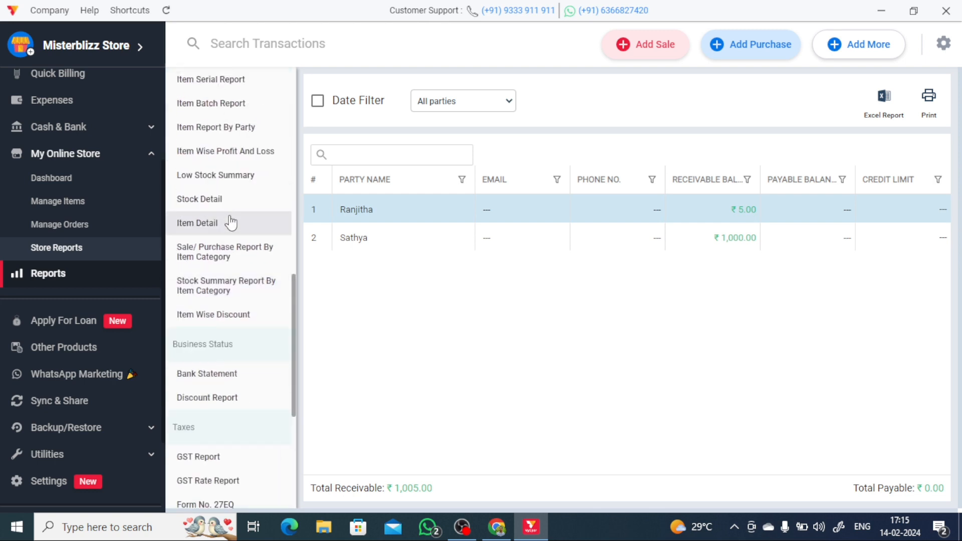
scroll(131, 327, "down", 1)
scroll(142, 366, "down", 2)
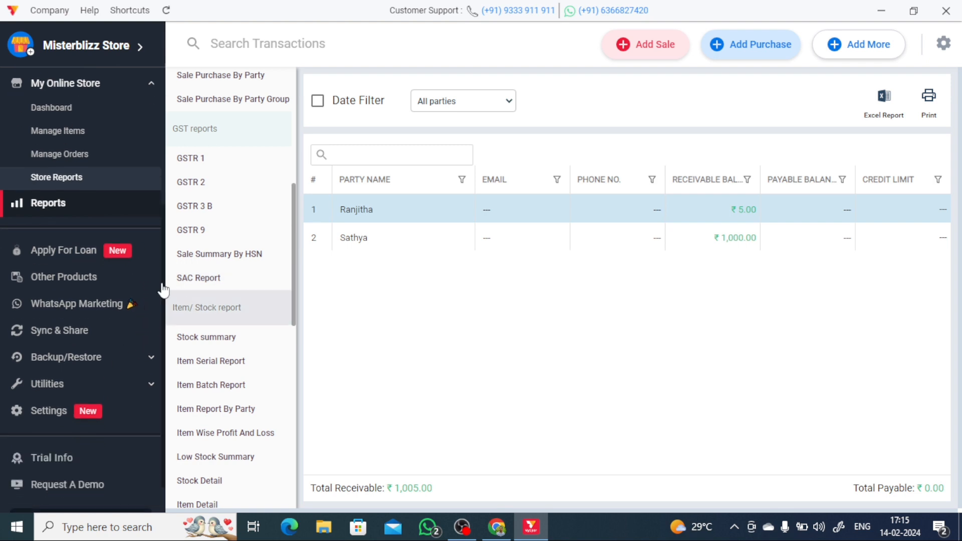
- Look through the Apply For Loan, Other Products and WhatsApp Marketing pages
left_click(76, 254)
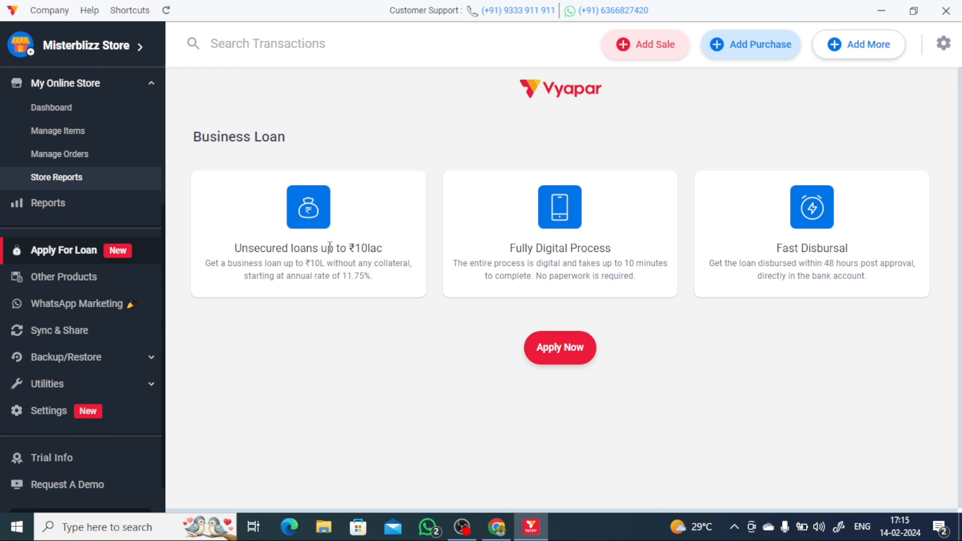
left_click(70, 278)
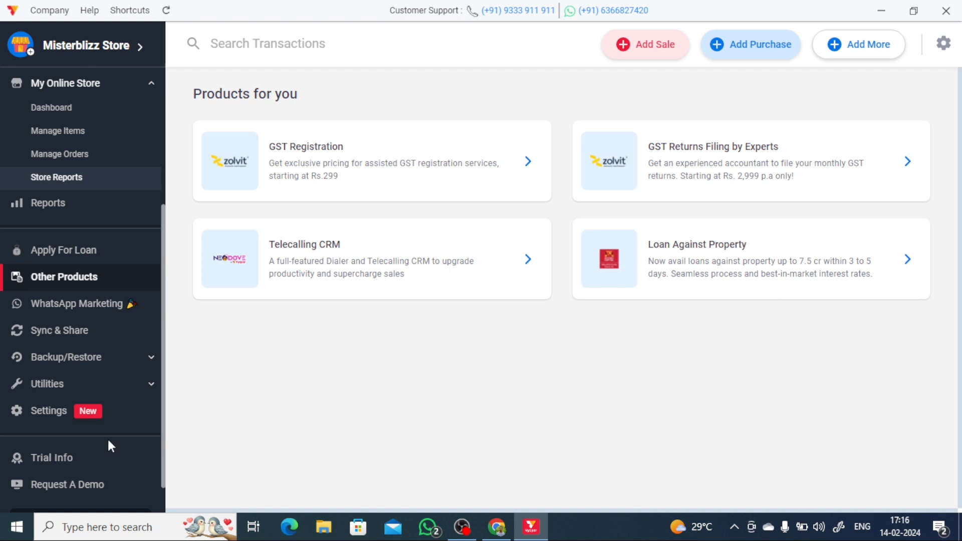
left_click(84, 315)
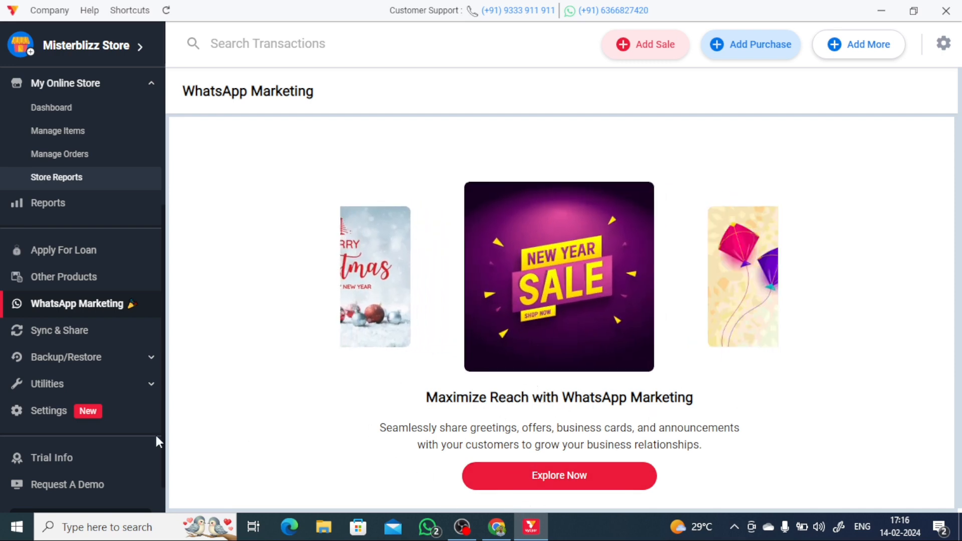
- Open Sync & Share, then expand the Backup/Restore and Utilities sidebar options
left_click(51, 335)
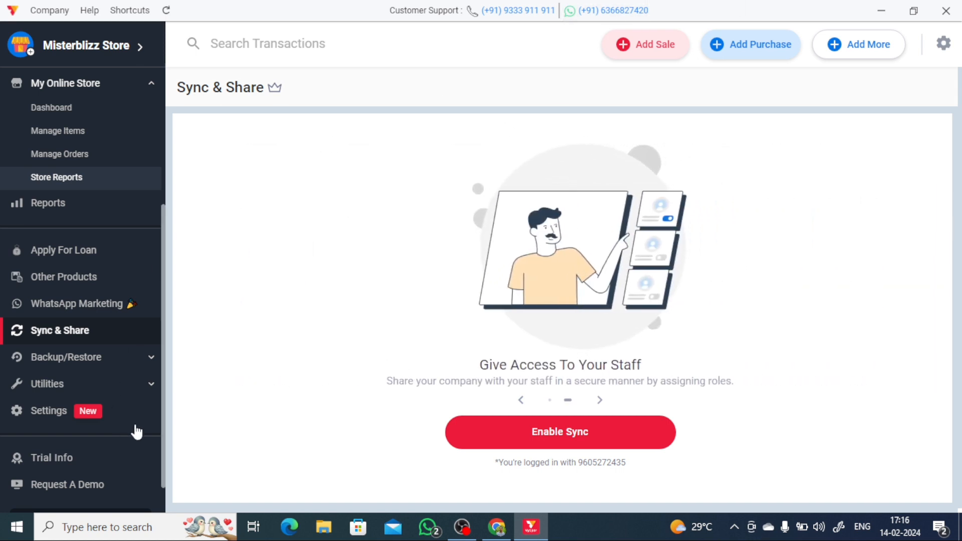
left_click(79, 362)
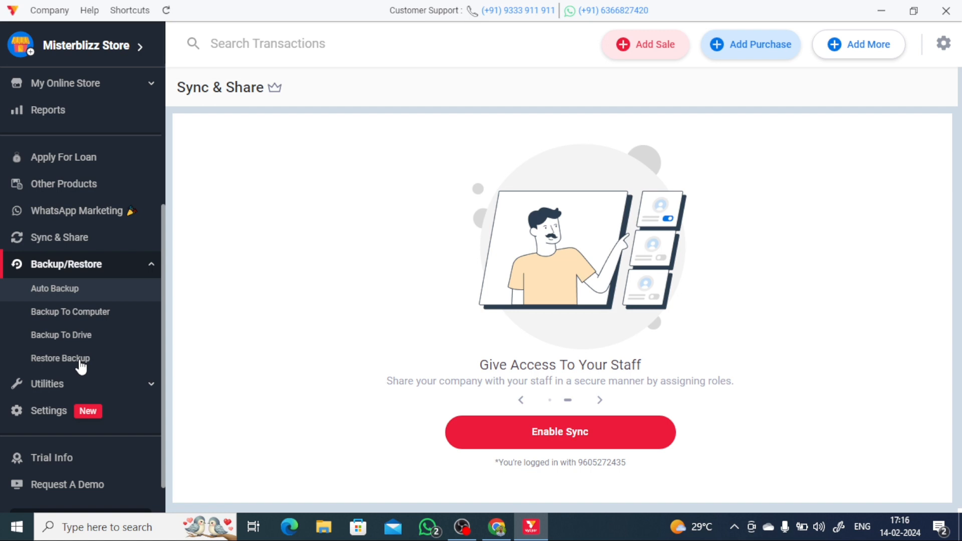
scroll(81, 366, "down", 1)
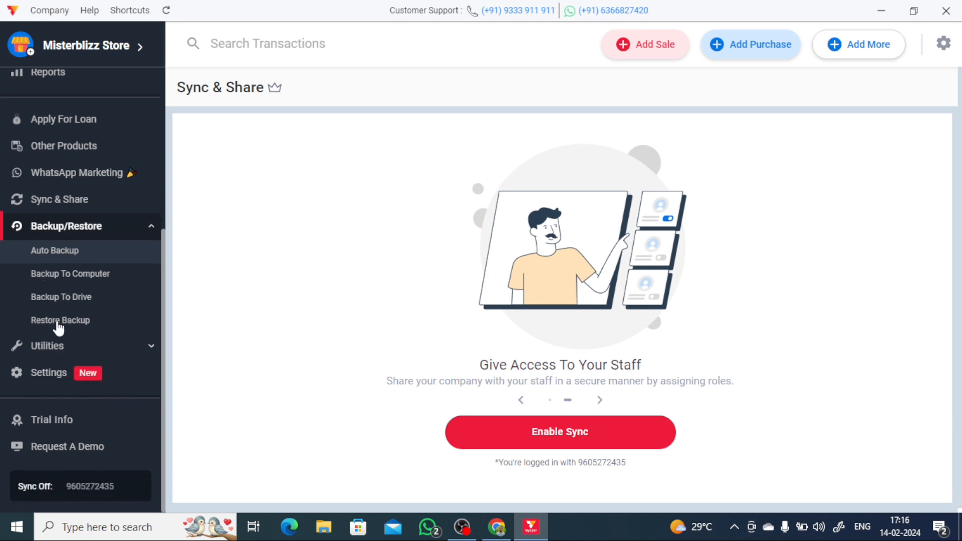
left_click(133, 347)
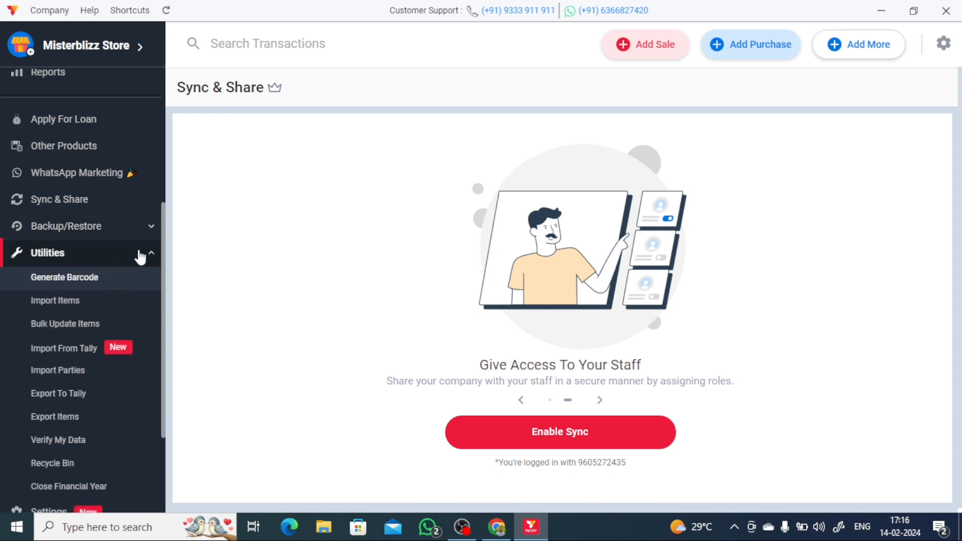
- View Generate Barcode, Import Items, Bulk Update Items, Import From Tally and Import Parties, then close Import Parties
left_click(78, 285)
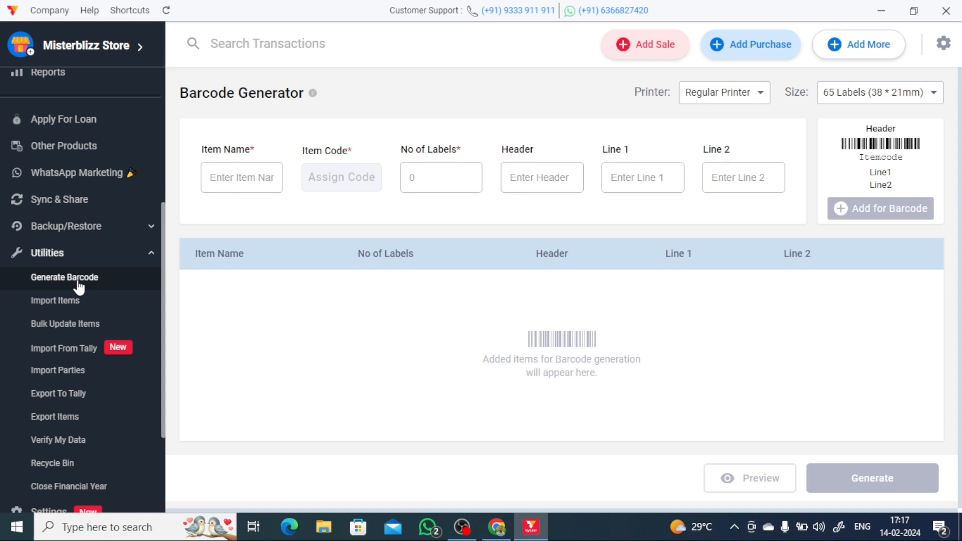
left_click(68, 306)
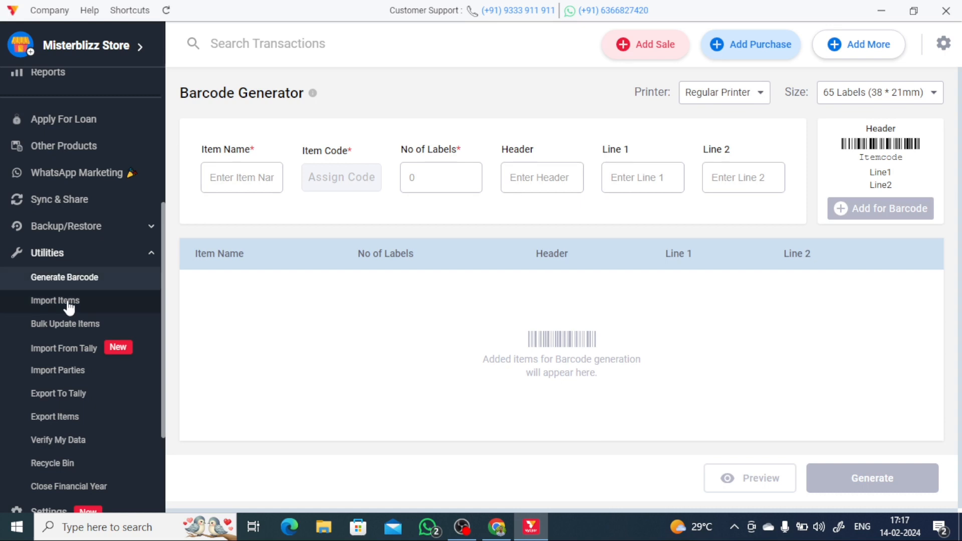
scroll(82, 333, "down", 3)
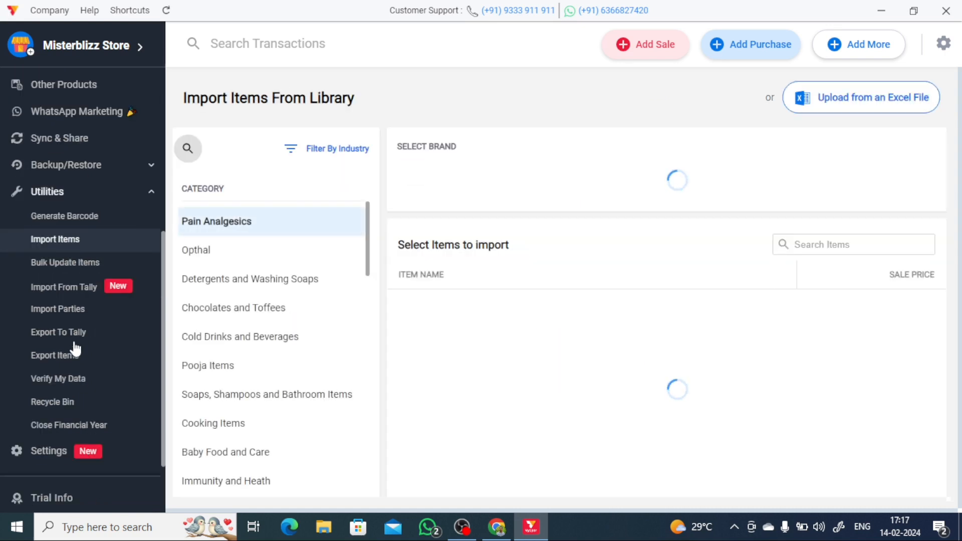
left_click(77, 262)
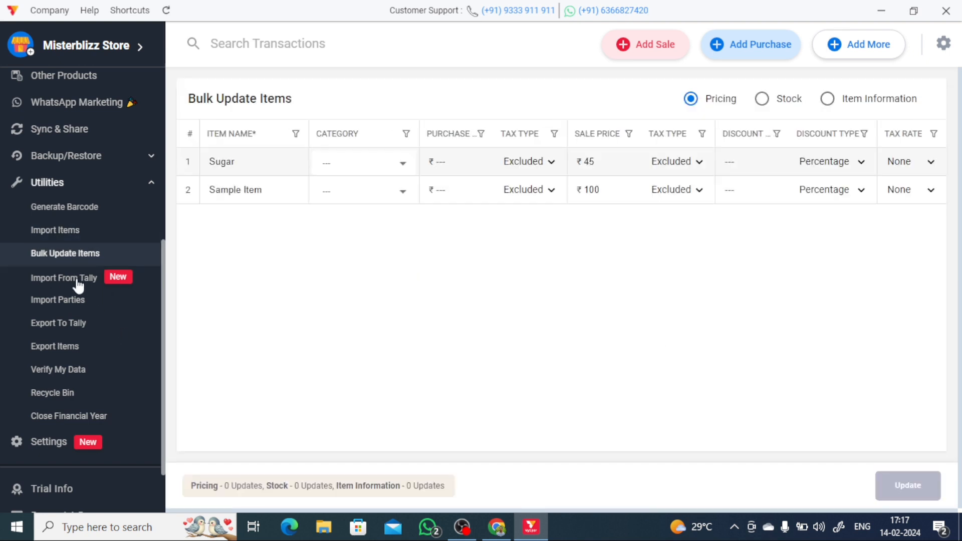
left_click(79, 279)
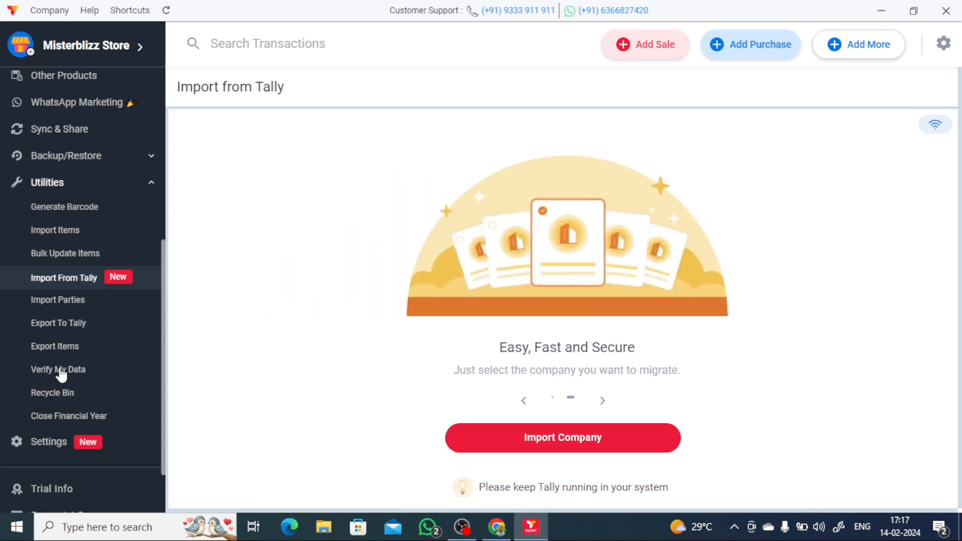
left_click(69, 307)
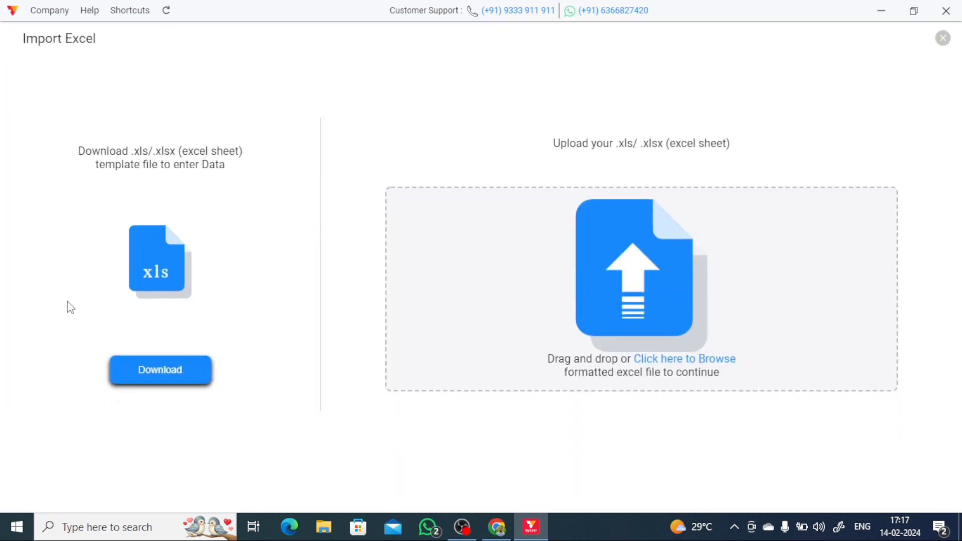
left_click(945, 40)
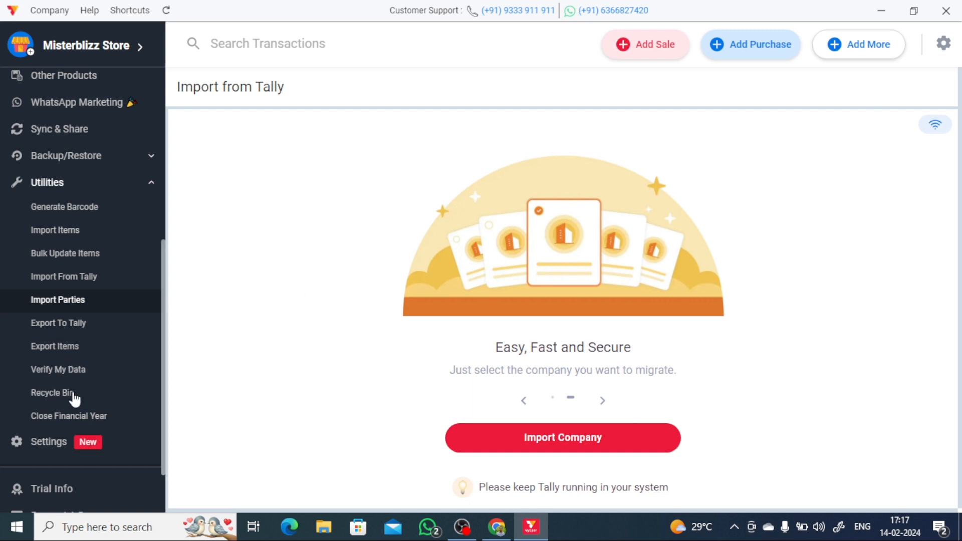
- Run Verify My Data, accept the no-issues result, and open Close Financial Year
left_click(62, 378)
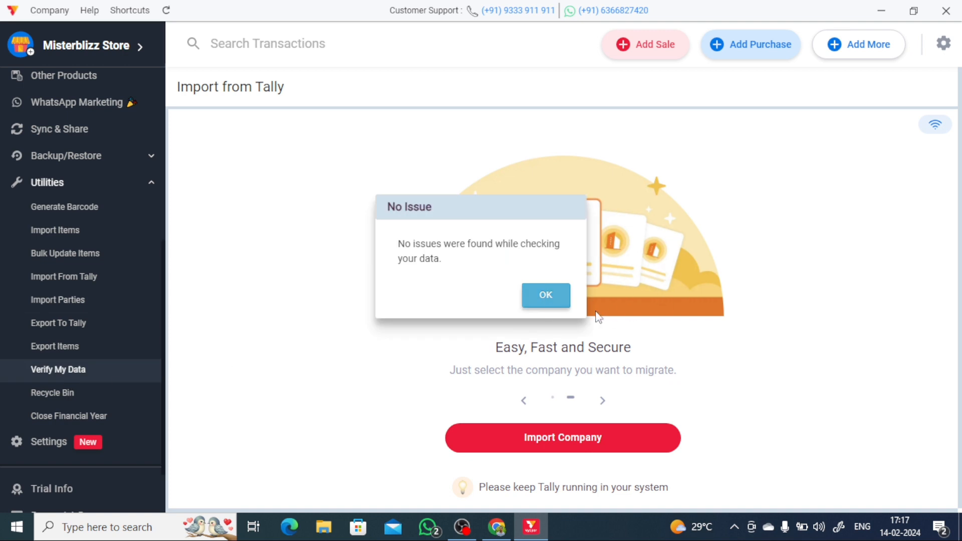
left_click(539, 304)
scroll(40, 393, "down", 3)
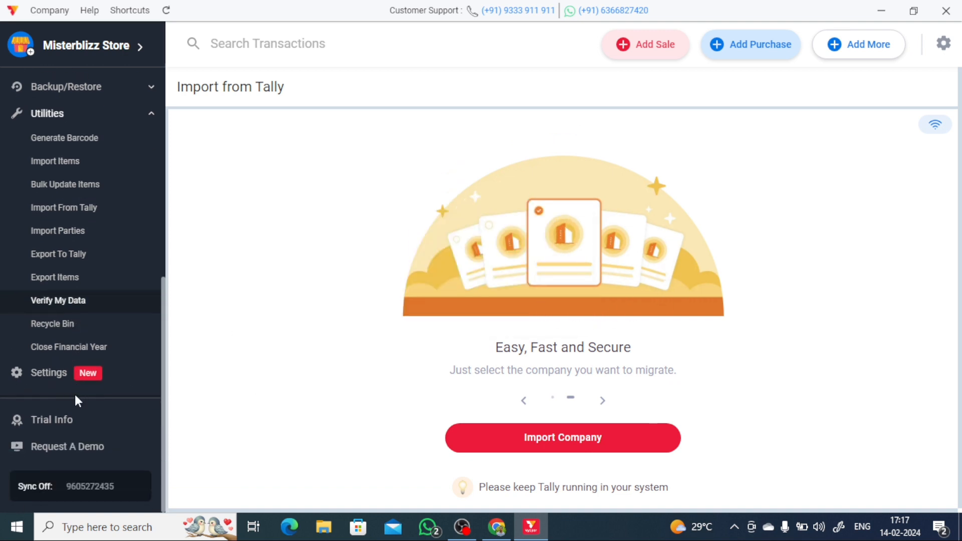
left_click(82, 351)
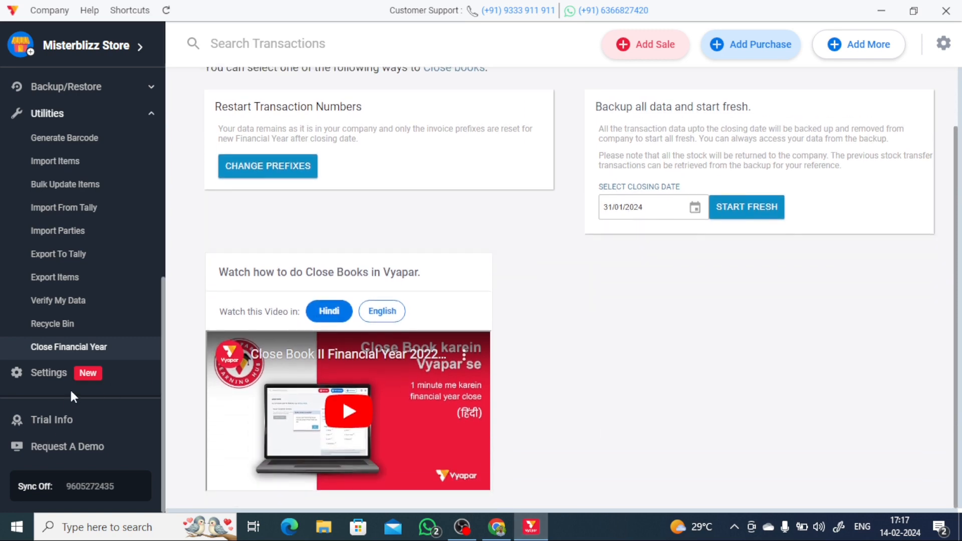
- Open Settings and view the Transaction, Print, Taxes & GST, User Management, Transaction Message, Party and Item tabs, ending back on General
left_click(48, 373)
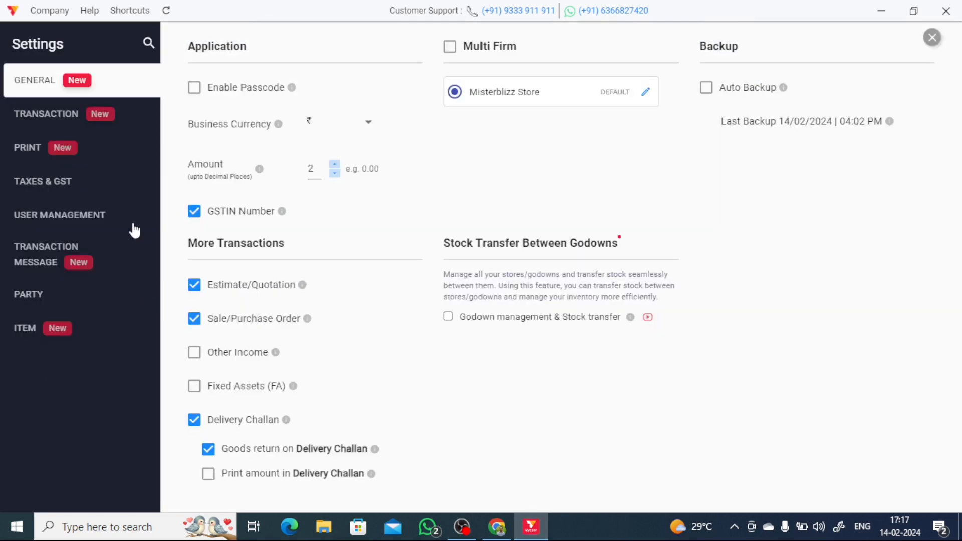
left_click(59, 120)
left_click(49, 150)
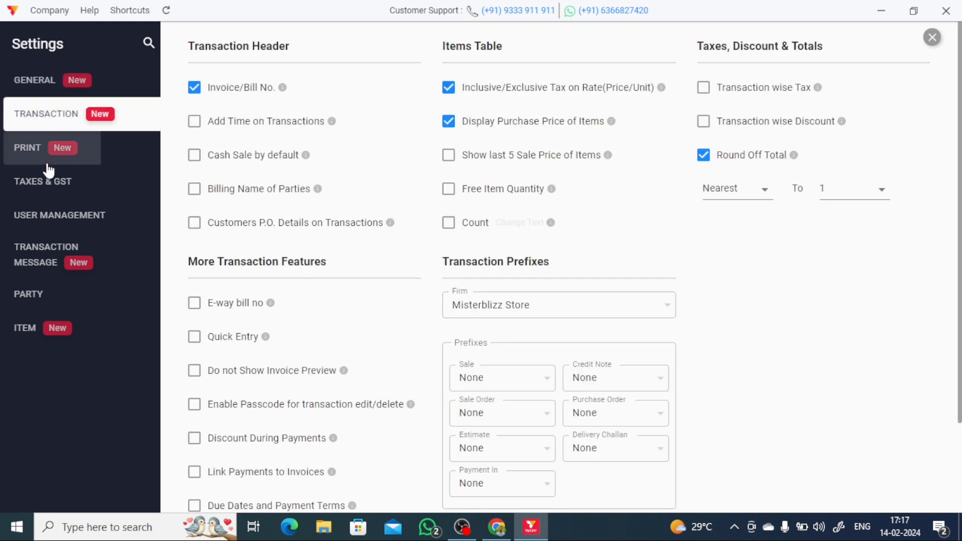
left_click(65, 181)
left_click(91, 211)
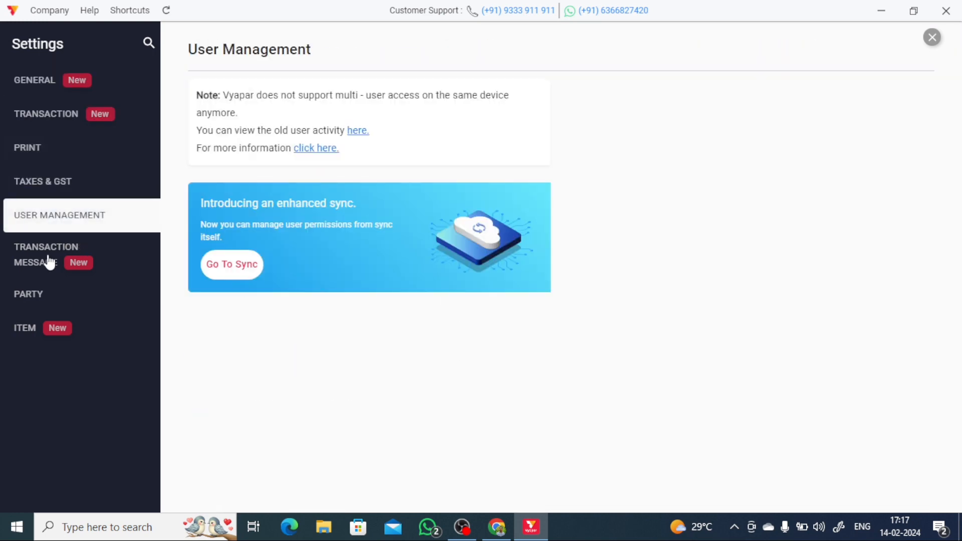
left_click(55, 267)
left_click(47, 291)
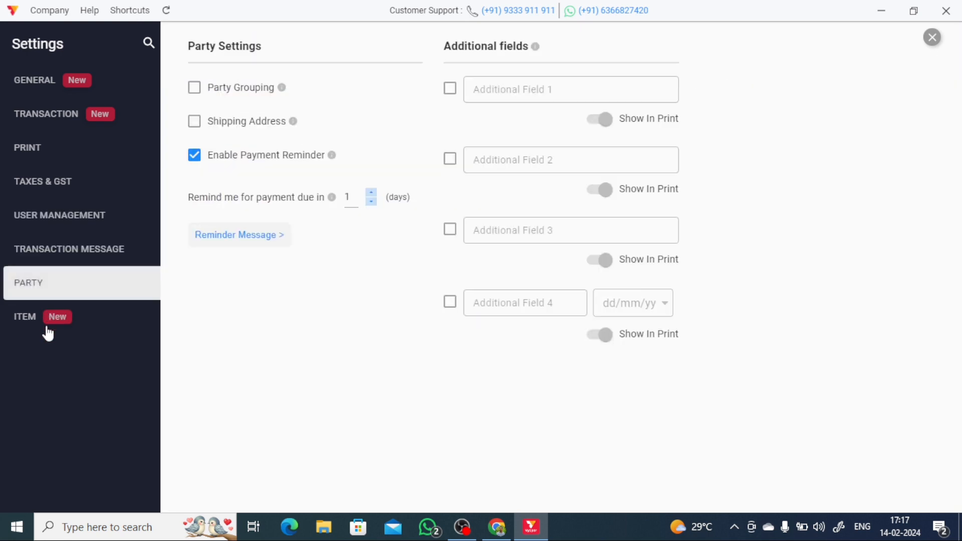
left_click(47, 323)
left_click(52, 86)
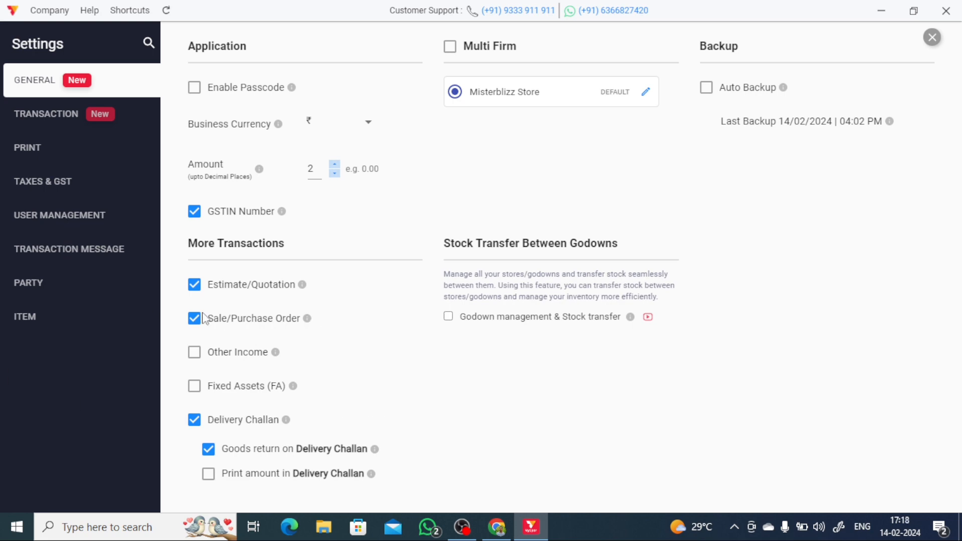
- Compare the Print and Transaction settings pages, ending on Print
left_click(77, 134)
left_click(83, 118)
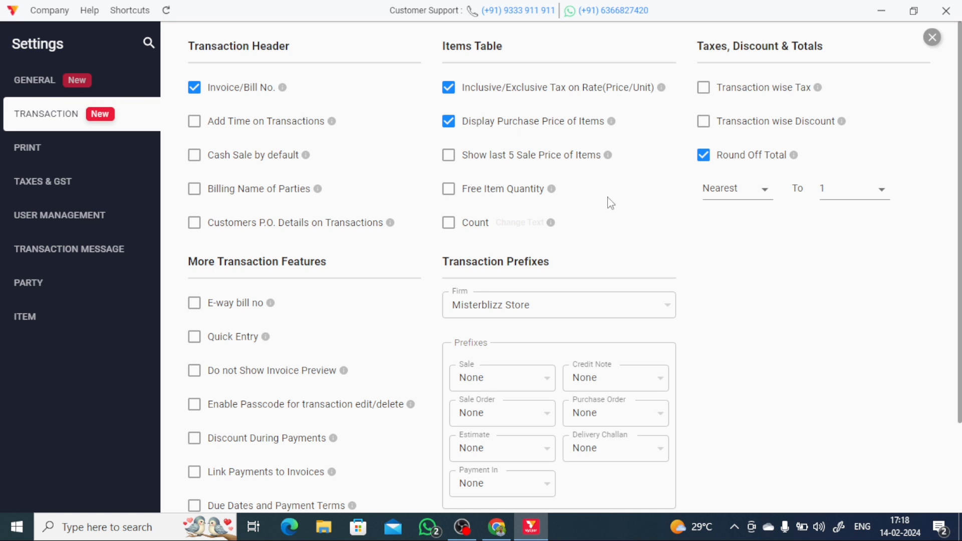
scroll(499, 296, "down", 3)
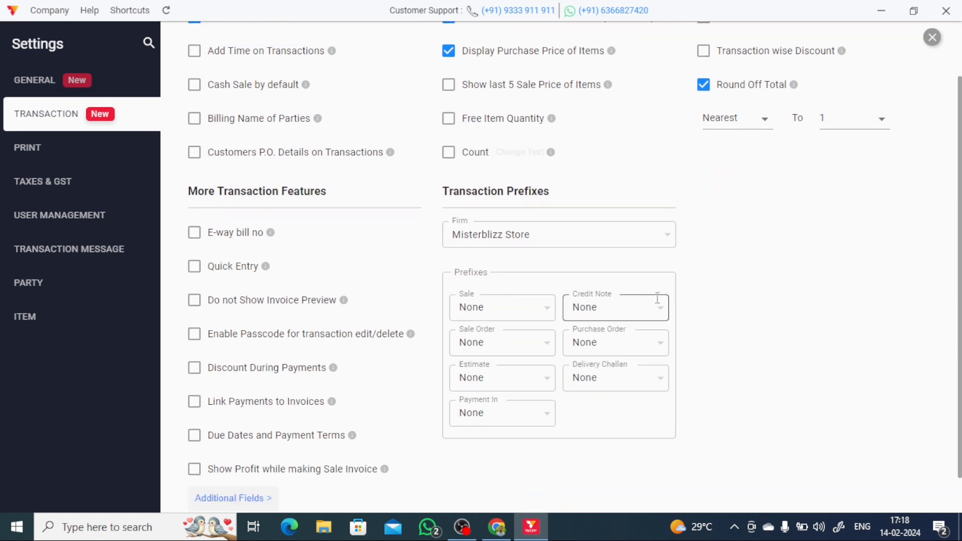
scroll(227, 357, "up", 3)
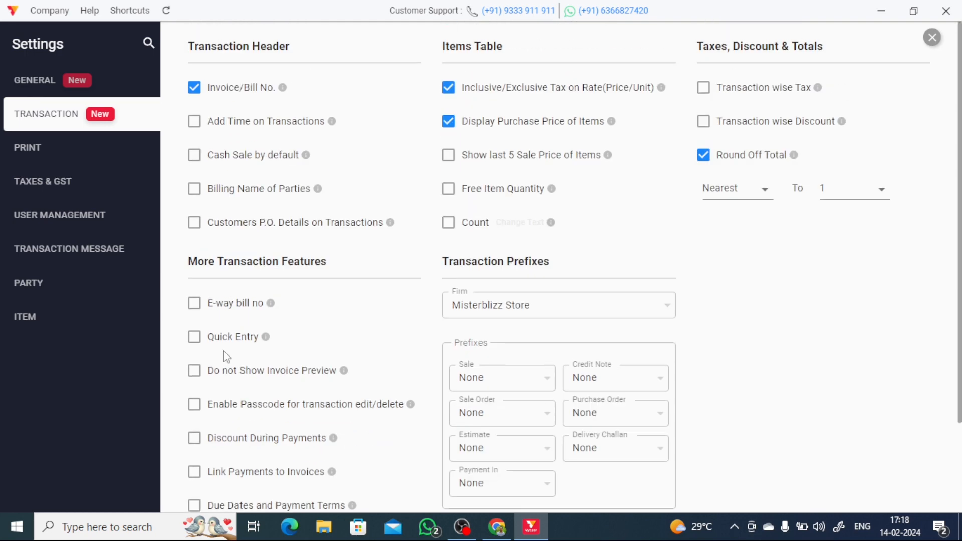
left_click(83, 155)
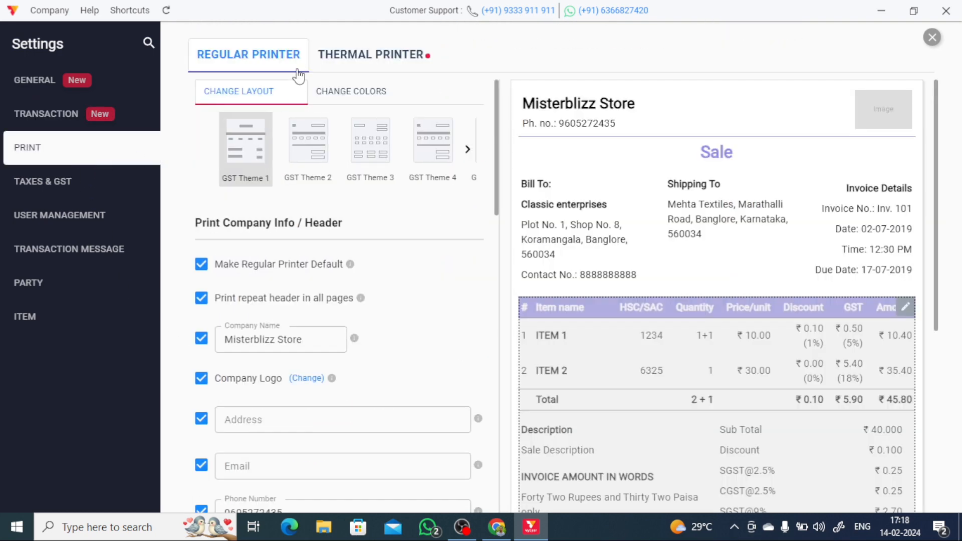
- Try GST Themes 2 and 3 for the regular printer, settle on GST Theme 4, and view its colour choices
left_click(423, 73)
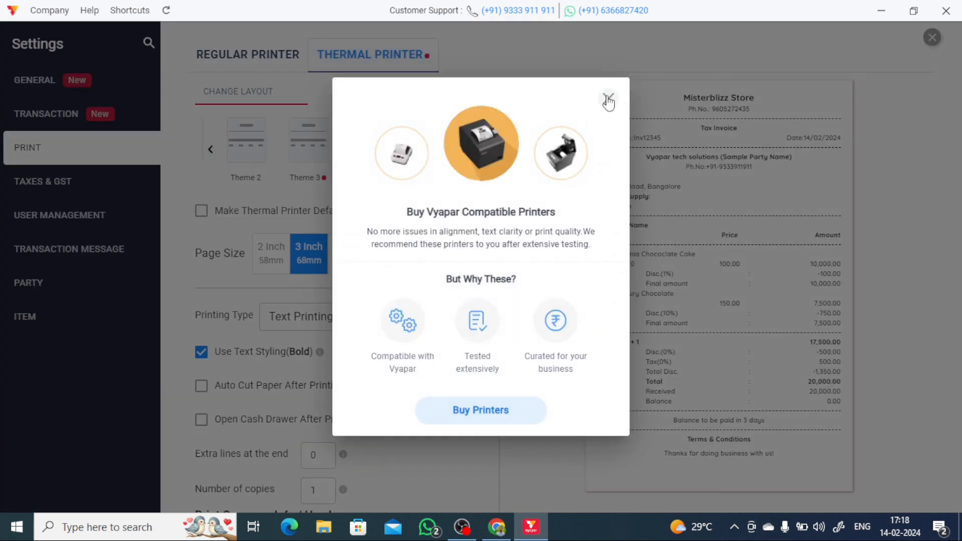
left_click(608, 98)
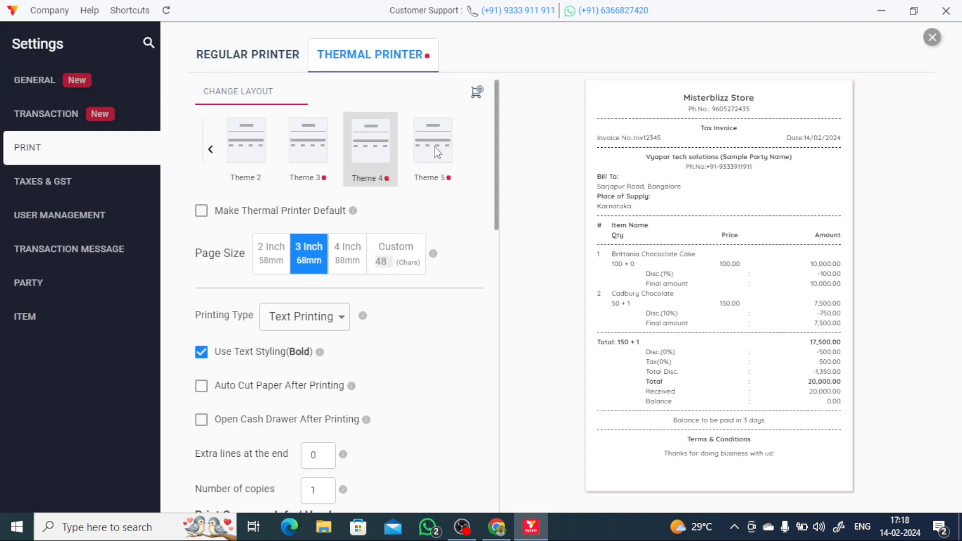
left_click(220, 61)
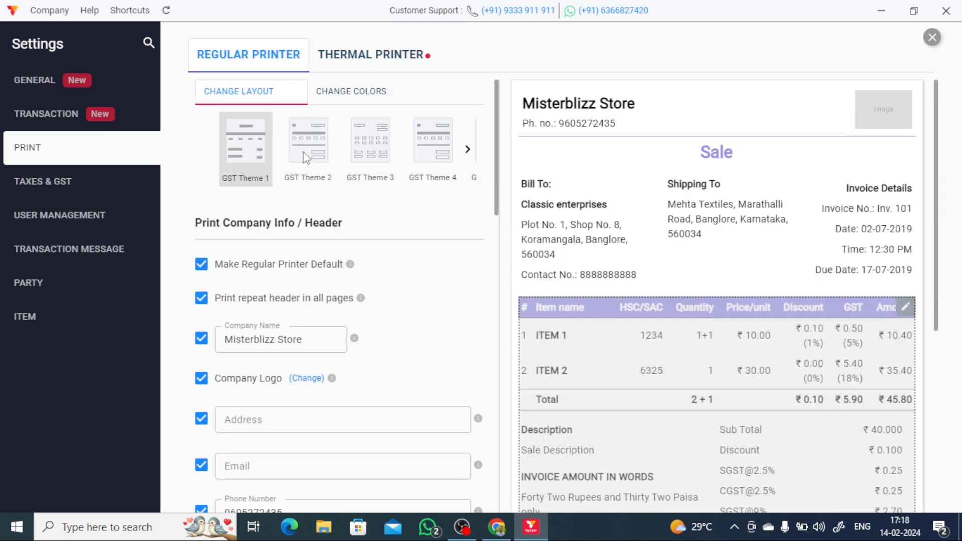
left_click(307, 150)
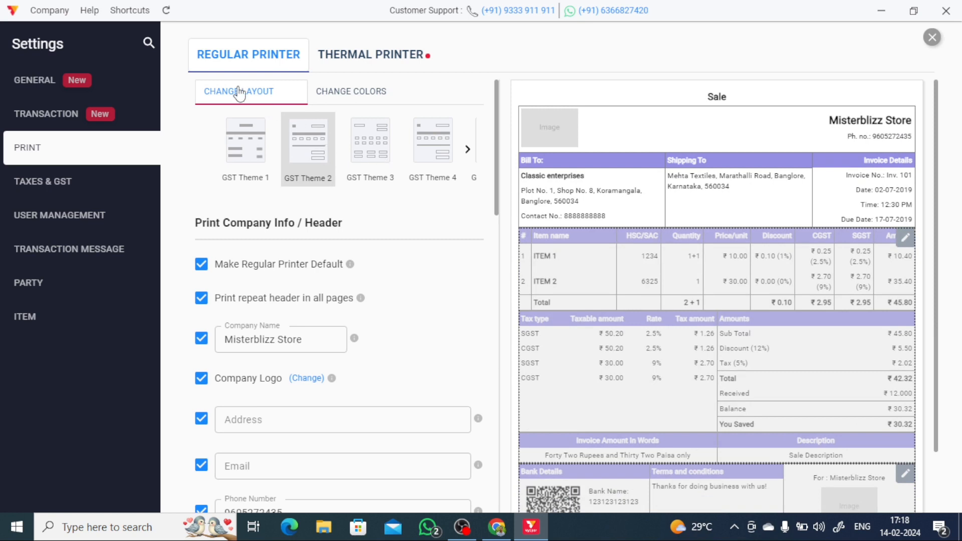
left_click(369, 150)
left_click(433, 156)
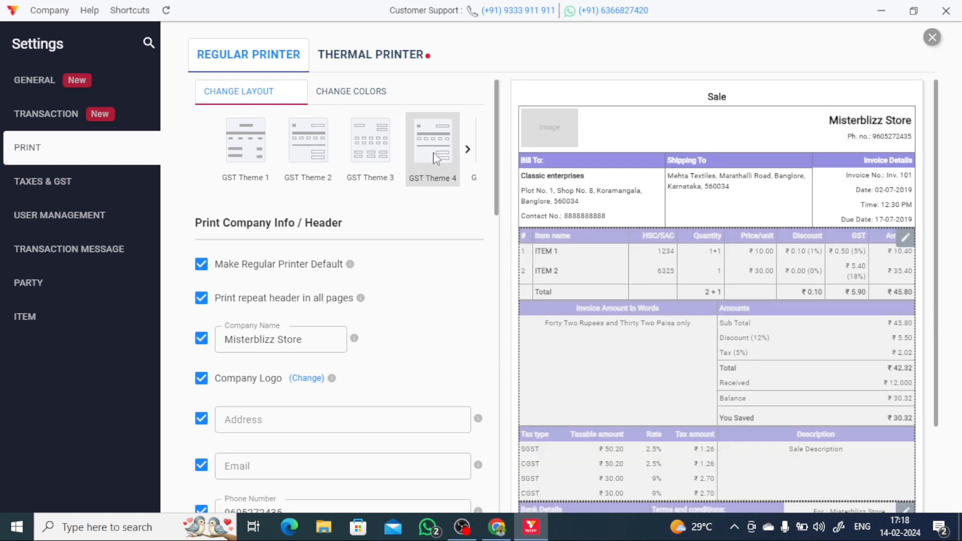
left_click(368, 103)
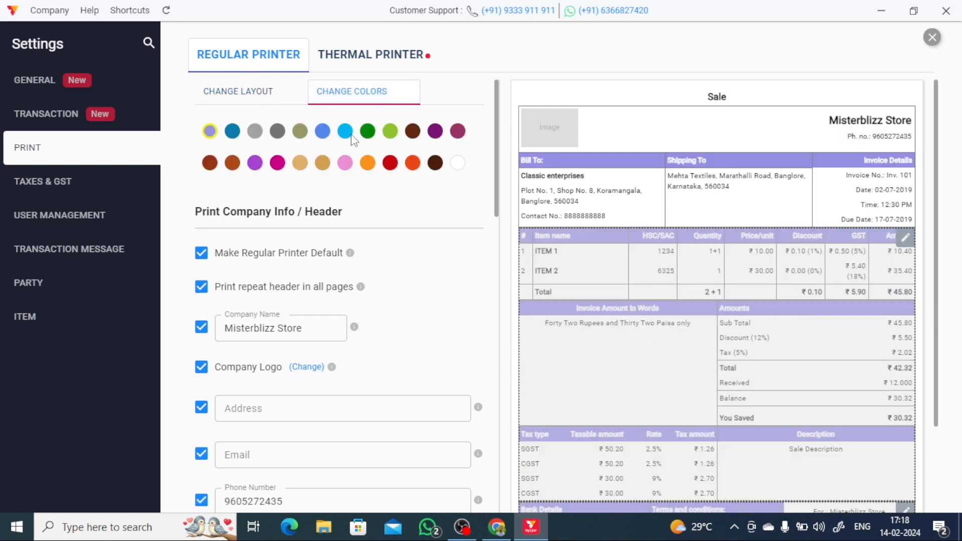
- Set the thermal printer layout to Theme 5 with 3 Inch (68mm) page size
left_click(381, 57)
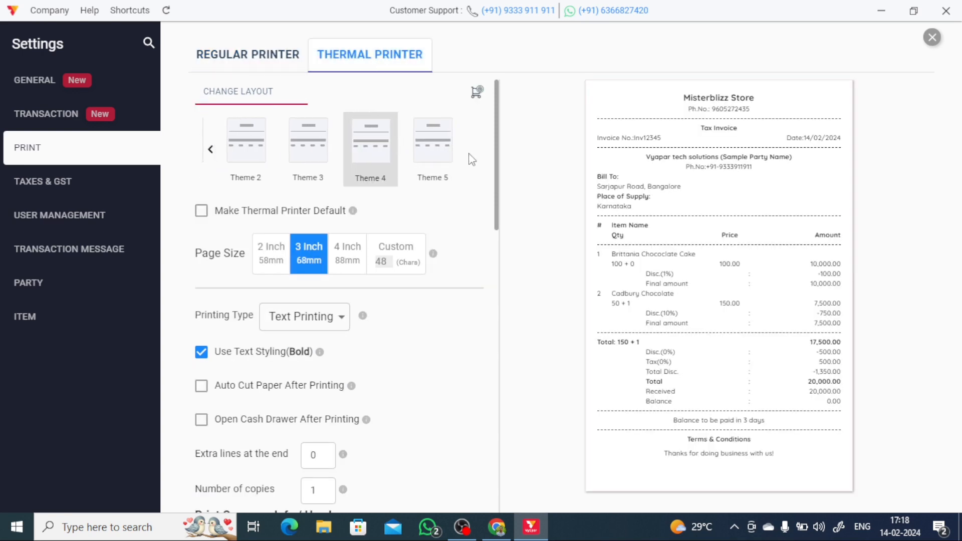
left_click(424, 171)
scroll(355, 393, "down", 5)
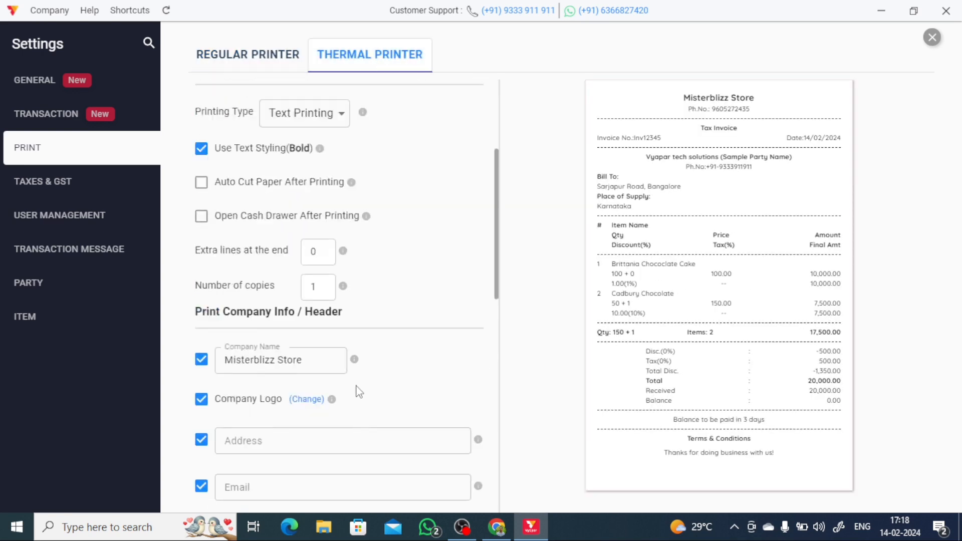
scroll(356, 399, "down", 6)
scroll(316, 215, "up", 11)
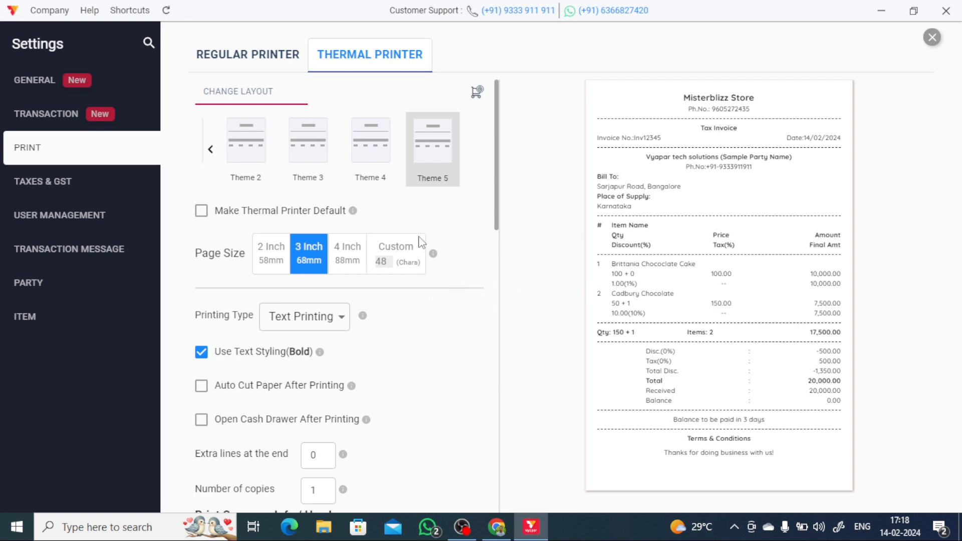
scroll(408, 247, "down", 12)
scroll(344, 357, "up", 7)
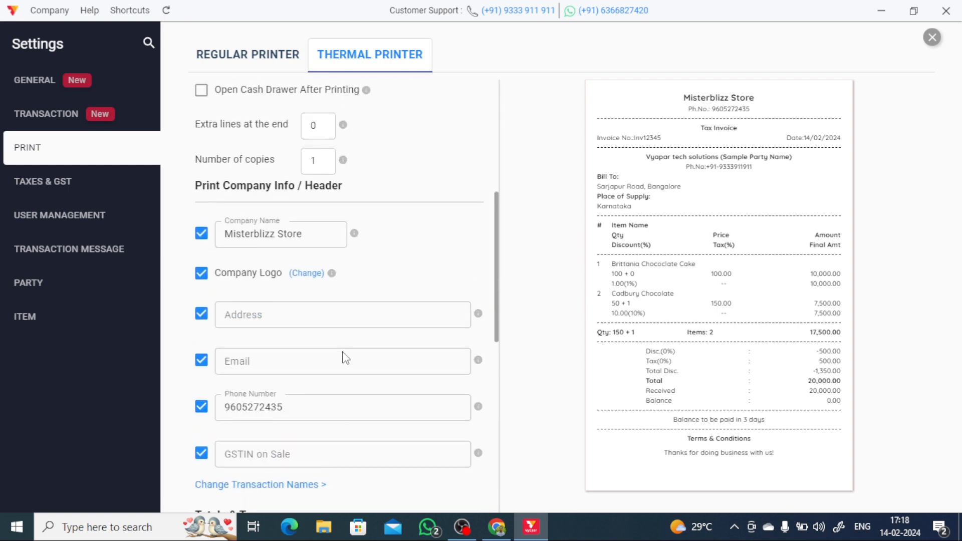
scroll(343, 358, "up", 5)
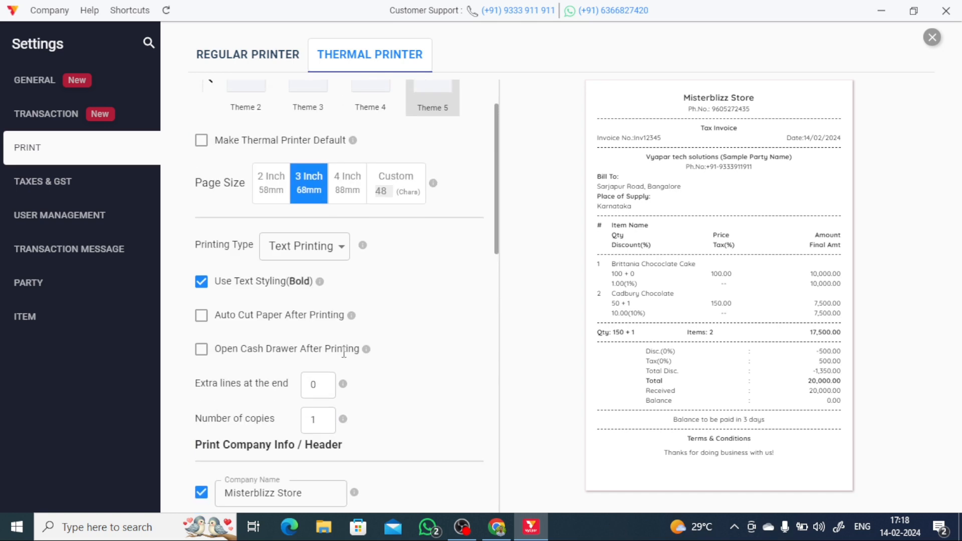
scroll(344, 354, "up", 2)
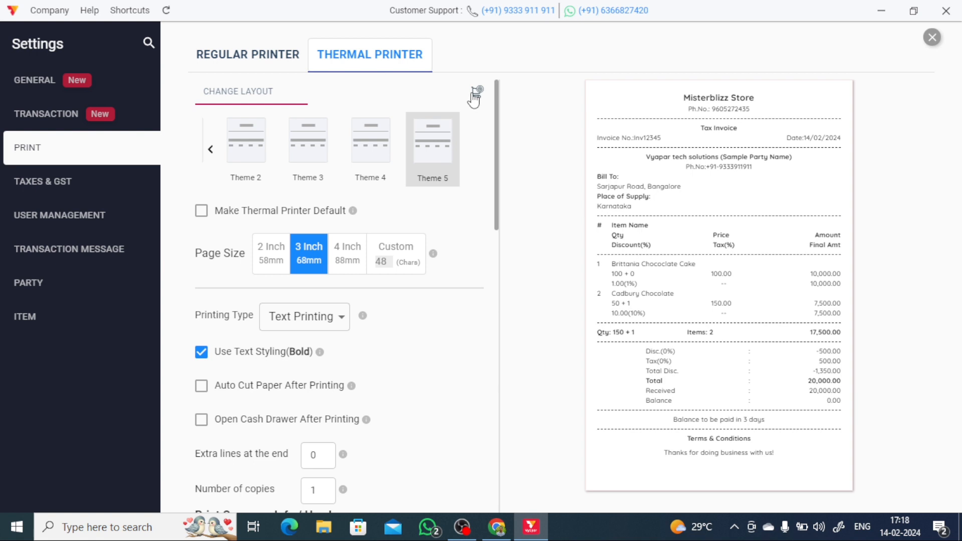
- Open Buy Printers and browse the five thermal and label printers priced ₹3,419 to ₹17,579
left_click(478, 93)
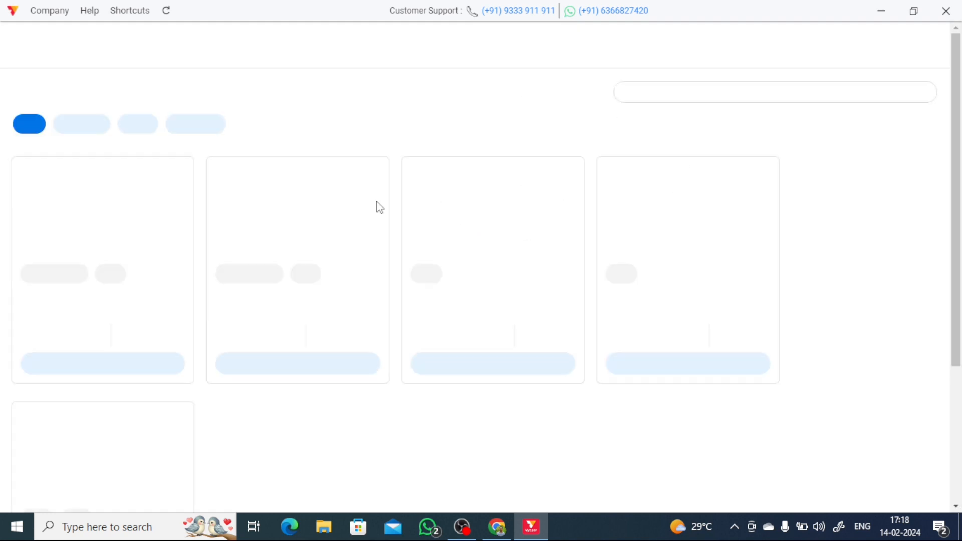
scroll(126, 353, "down", 3)
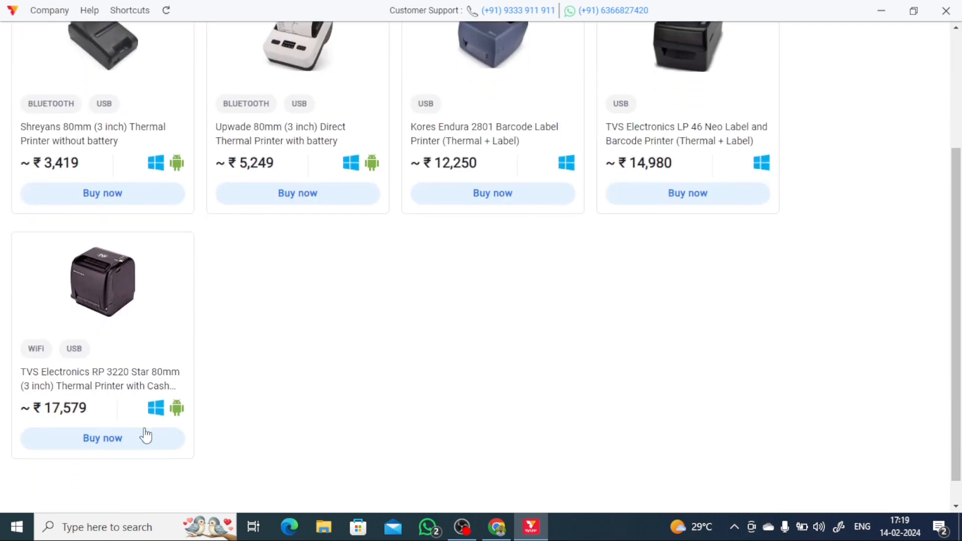
scroll(146, 436, "up", 3)
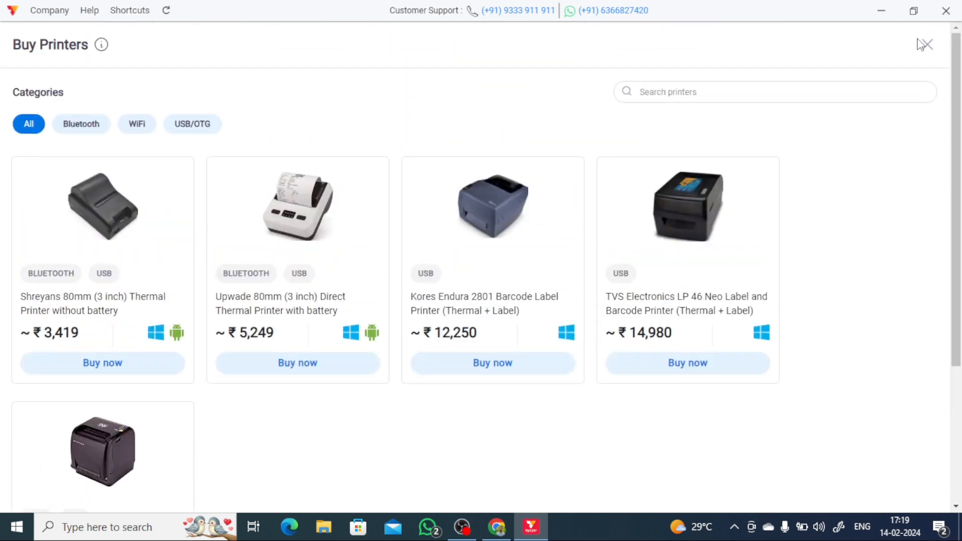
scroll(79, 279, "down", 4)
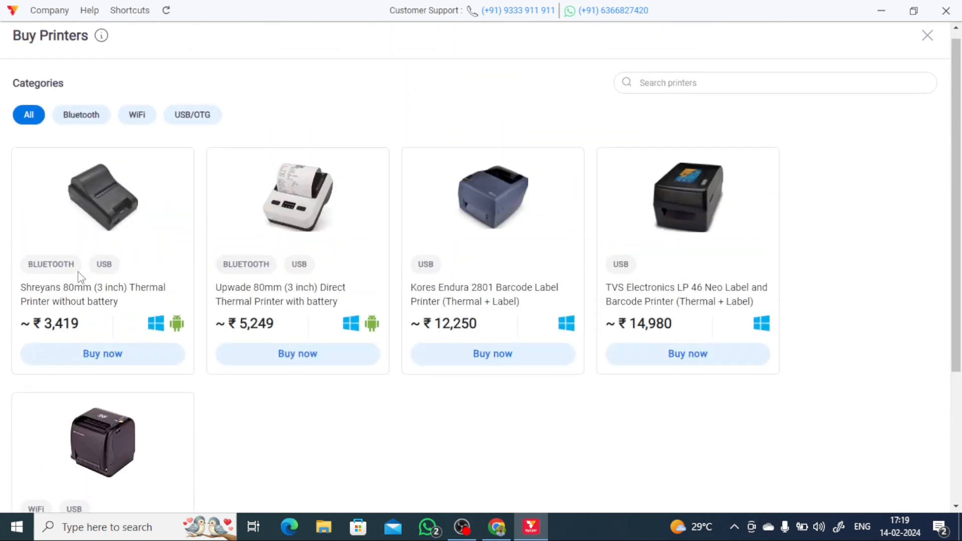
scroll(257, 343, "up", 4)
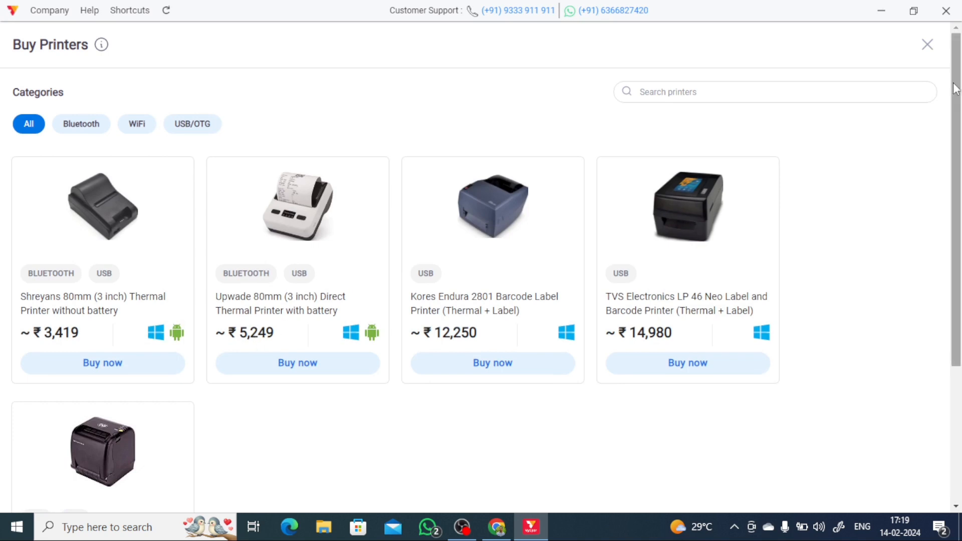
- Close Buy Printers, view the Taxes & GST, User Management, Transaction Message, Party and Item settings, then exit Settings
left_click(930, 47)
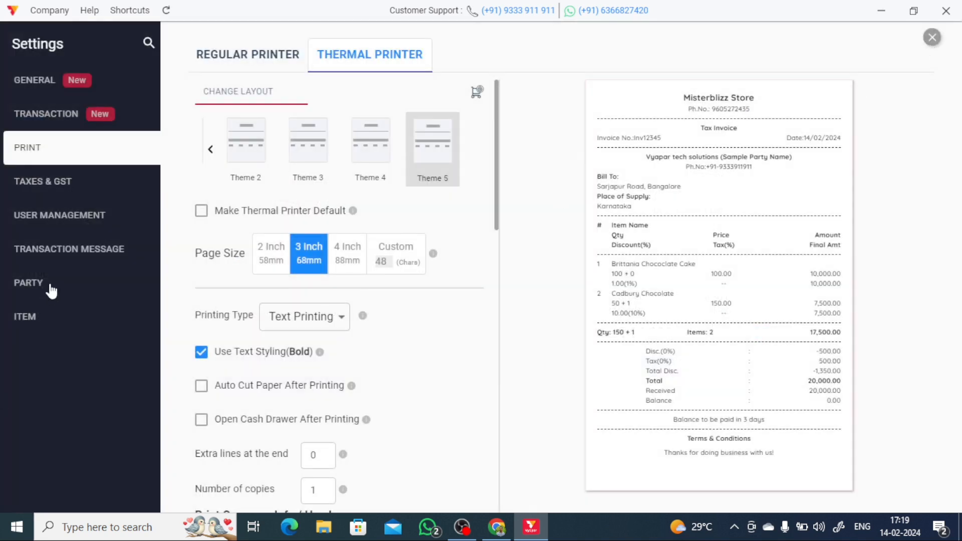
left_click(82, 191)
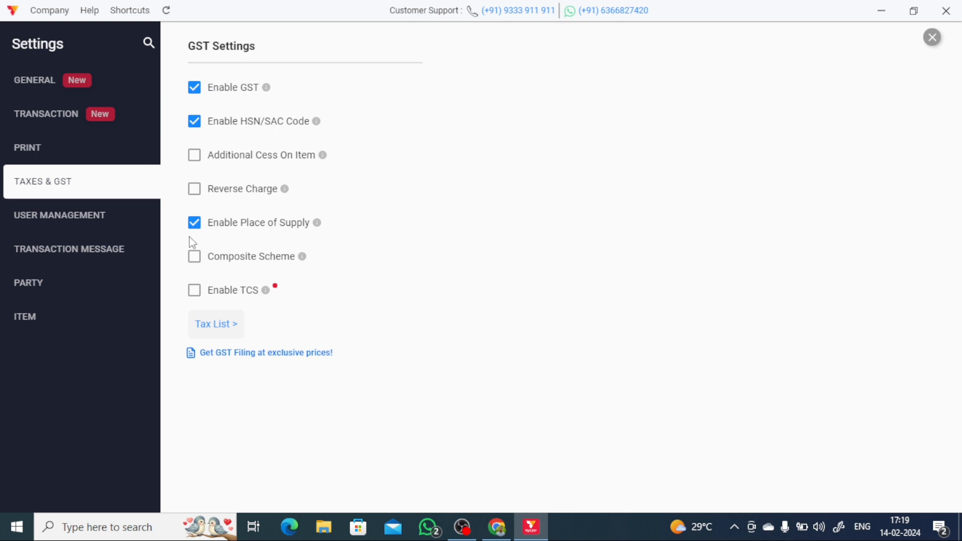
left_click(45, 224)
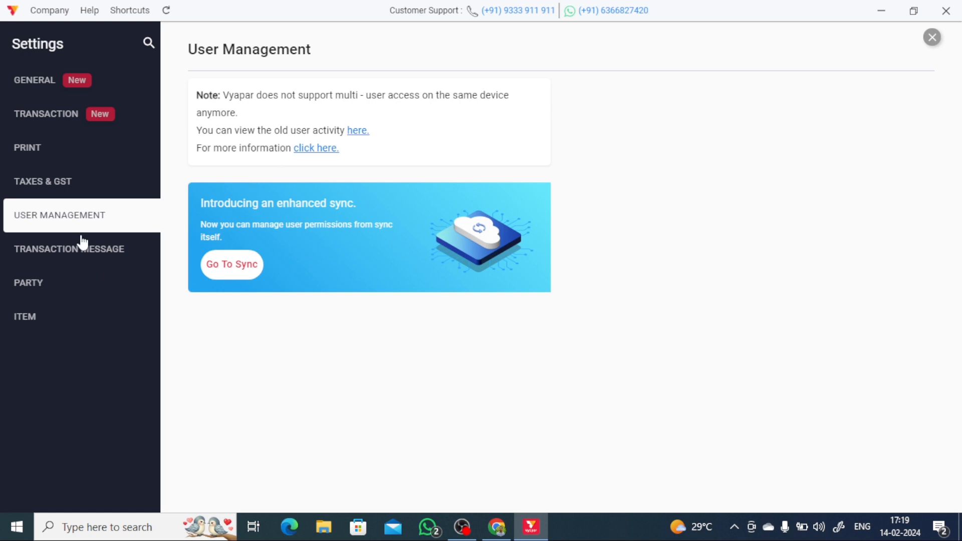
left_click(82, 245)
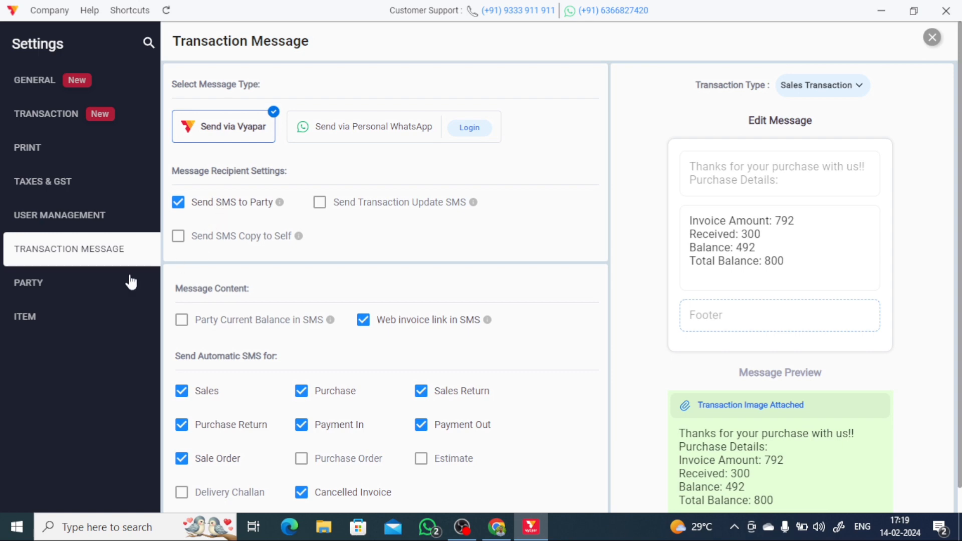
left_click(75, 296)
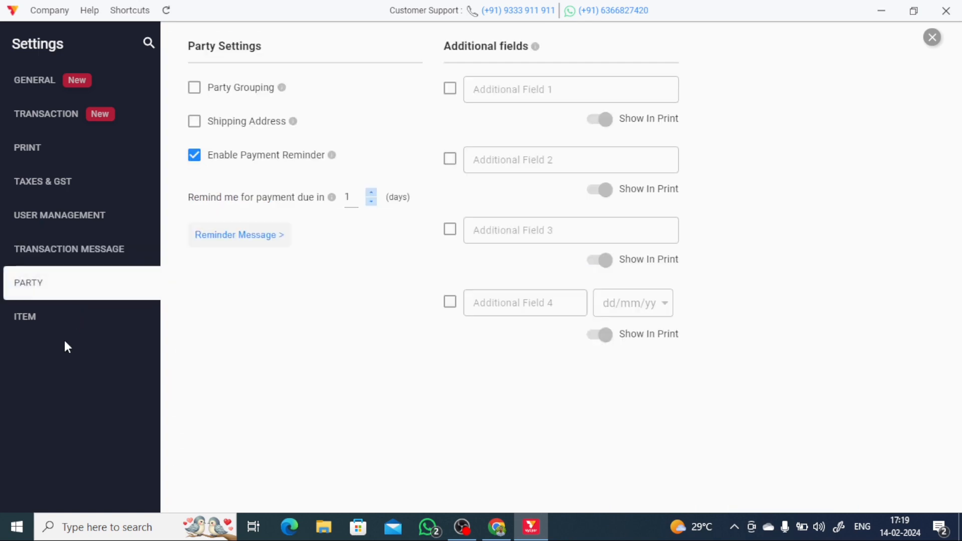
left_click(94, 311)
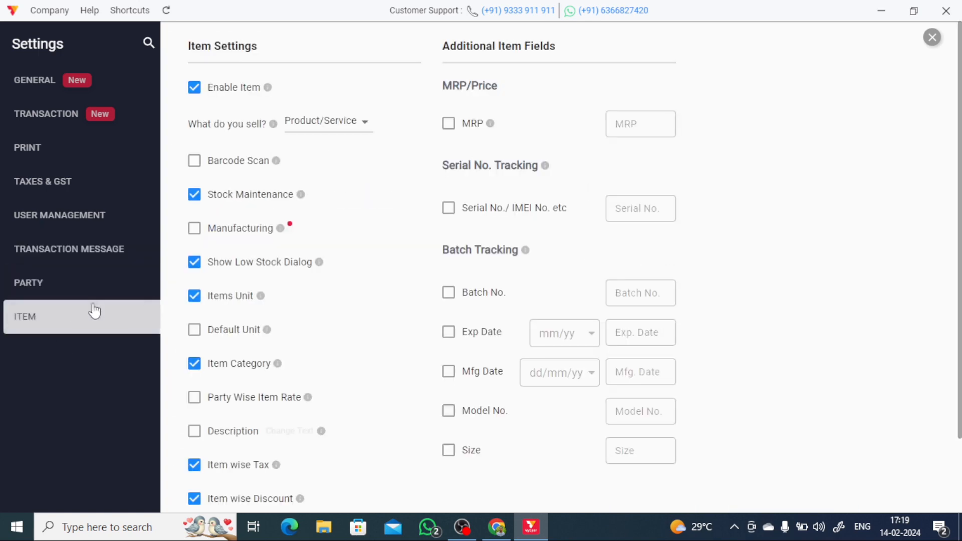
left_click(932, 37)
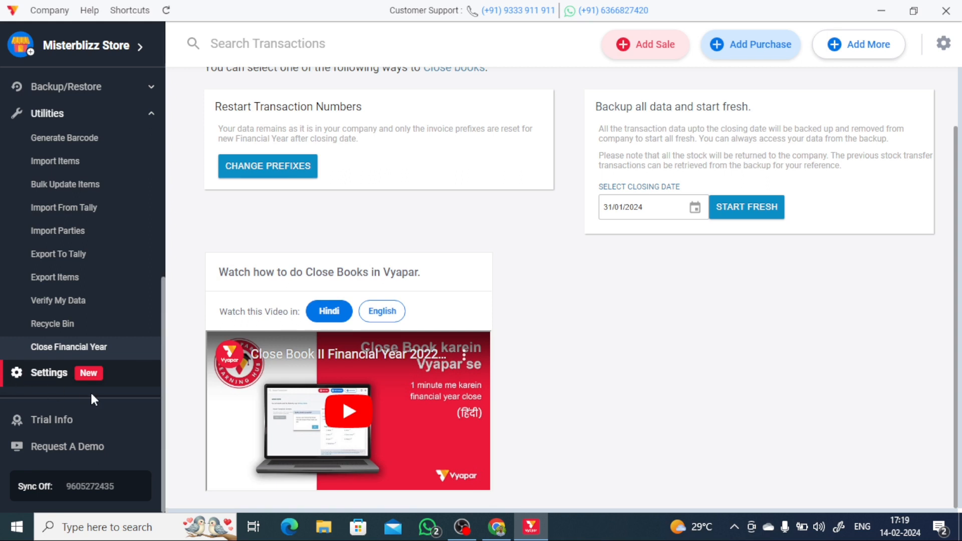
- View the Request A Demo page, then return to the Home dashboard showing ₹1,045 sales and ₹1,000 expenses
left_click(75, 453)
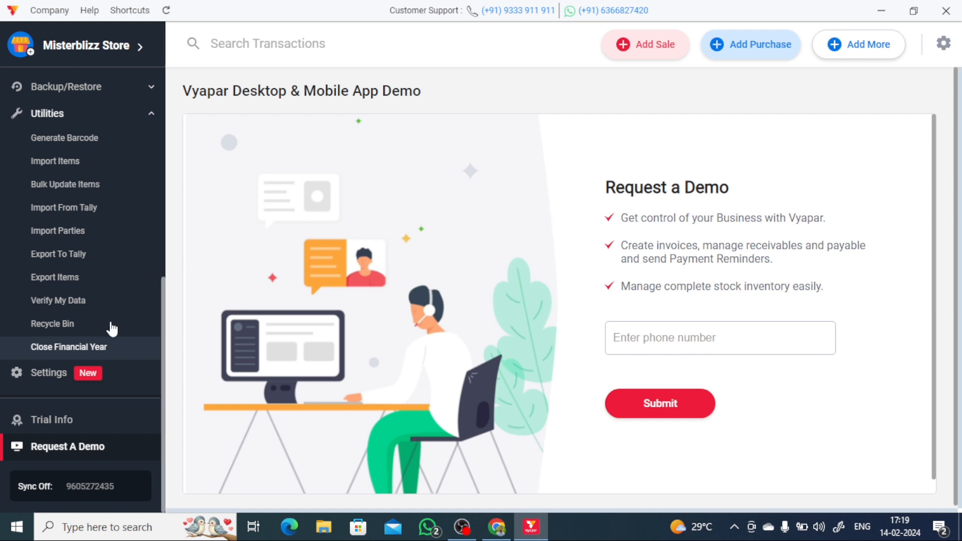
scroll(85, 323, "up", 3)
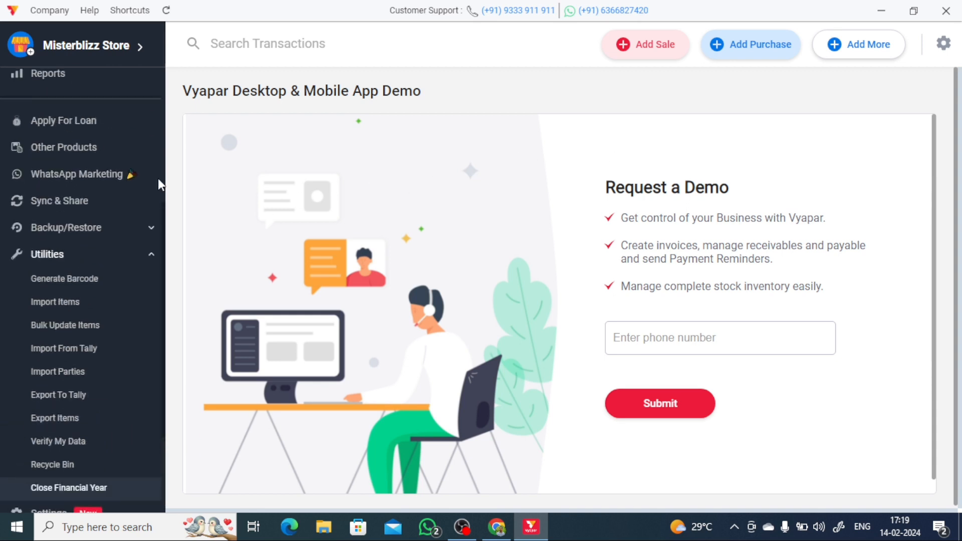
scroll(101, 183, "up", 4)
scroll(50, 186, "up", 1)
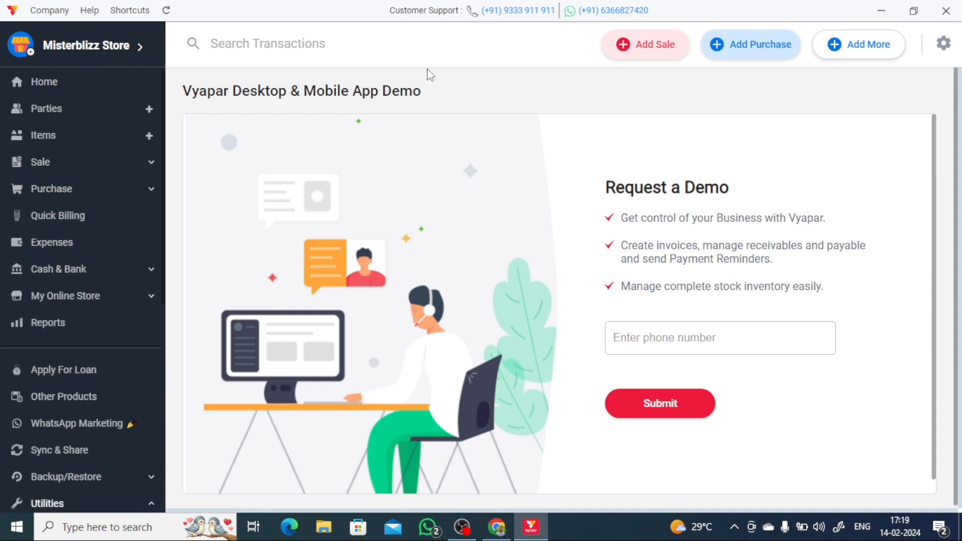
left_click(45, 84)
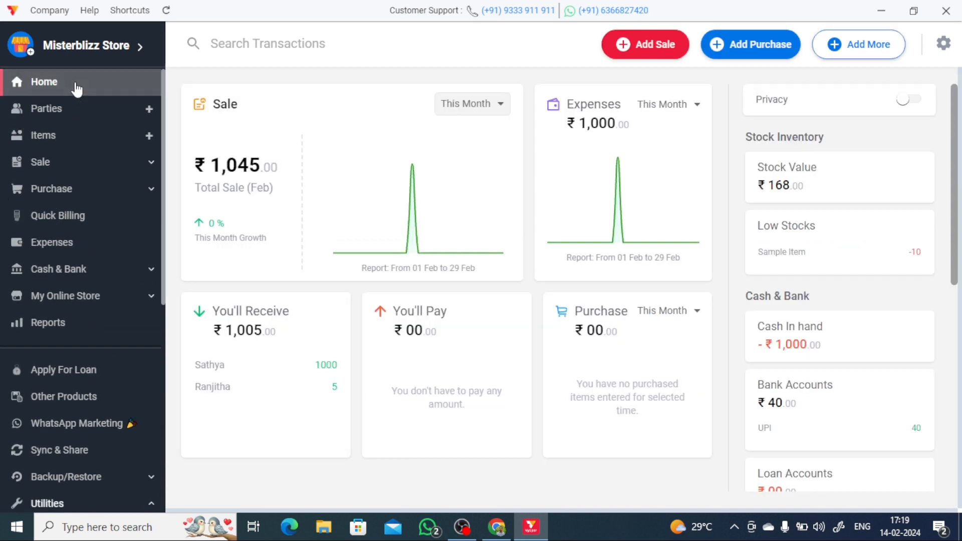